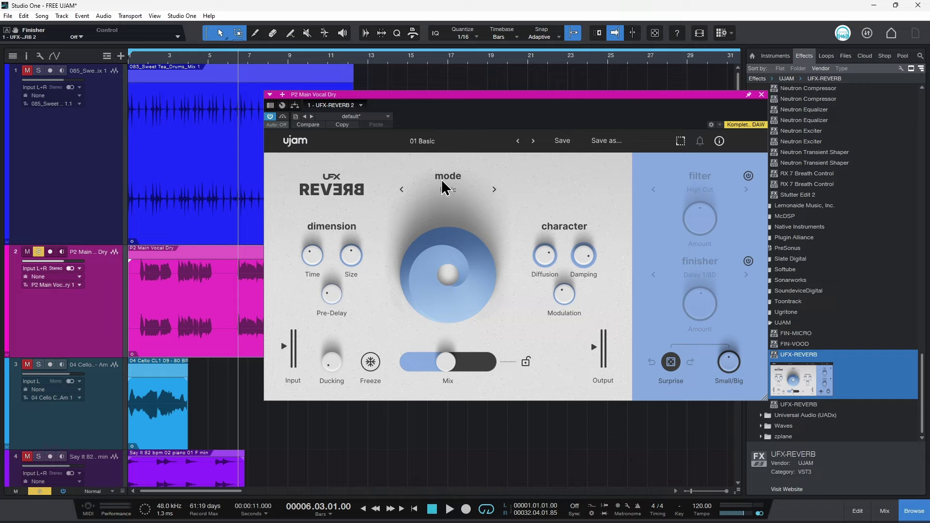
Look through the available UFX-REVERB modes and the factory preset categories, keeping Basic
click(446, 193)
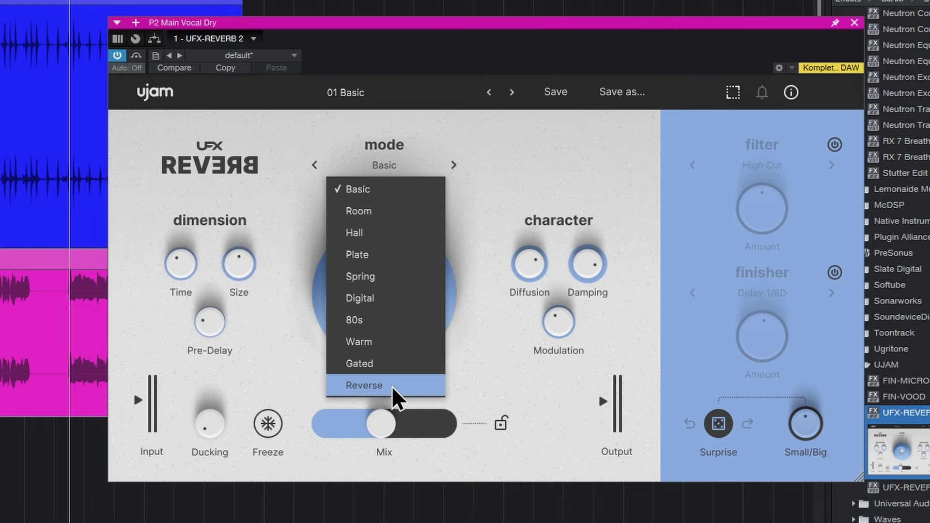
click(493, 174)
click(344, 92)
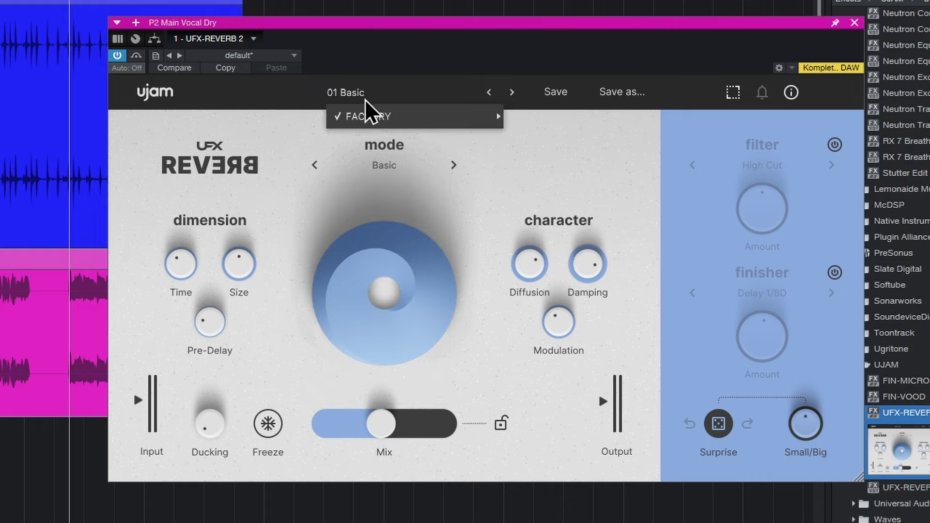
mouse_move(437, 122)
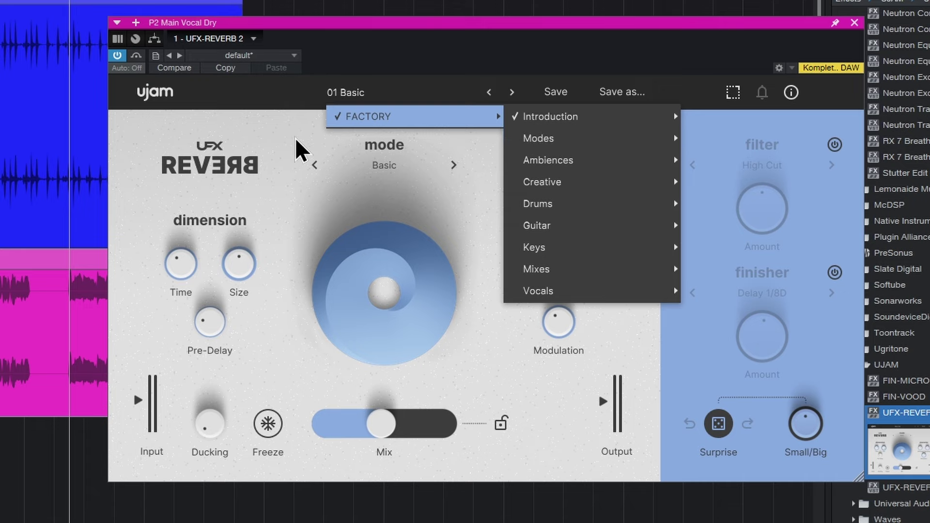
click(134, 266)
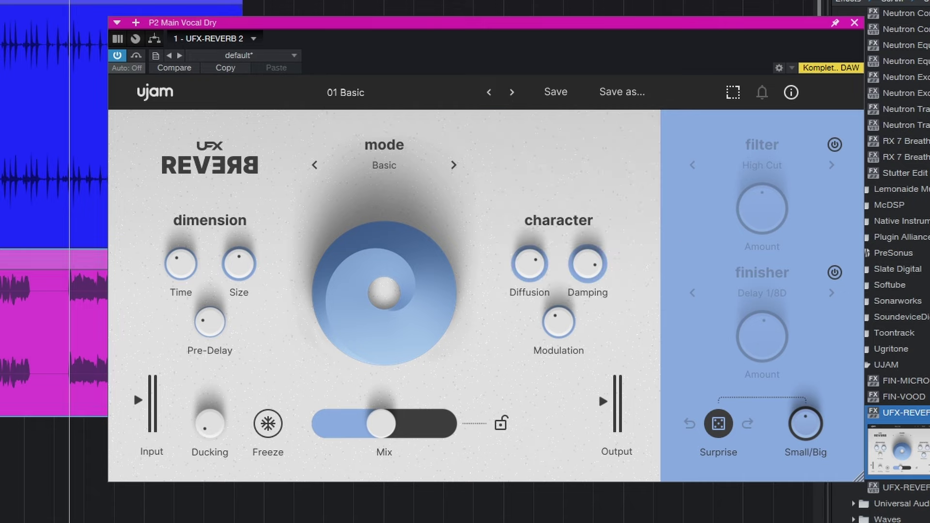
Compare the vocal at zero and partial reverb Mix, then raise Time and set Pre-Delay to 31.25 ms
drag(380, 423, 315, 436)
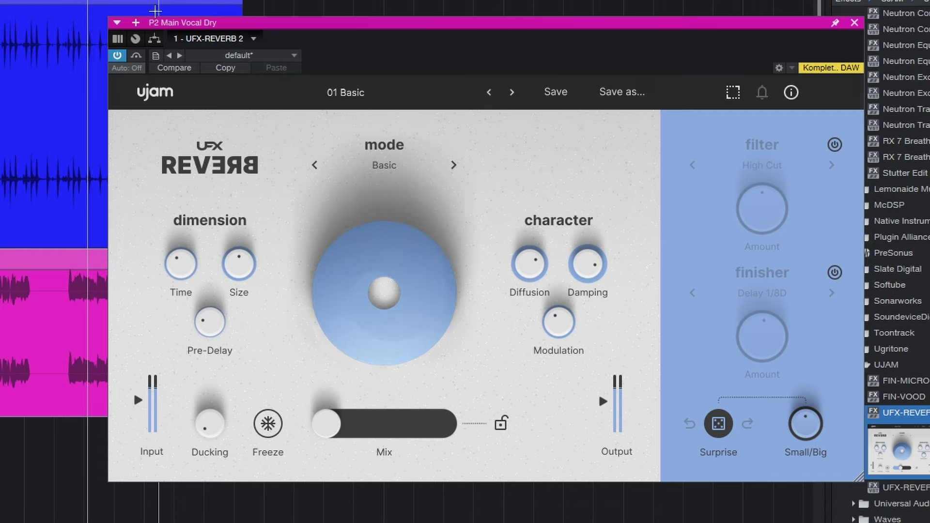
drag(330, 422, 370, 422)
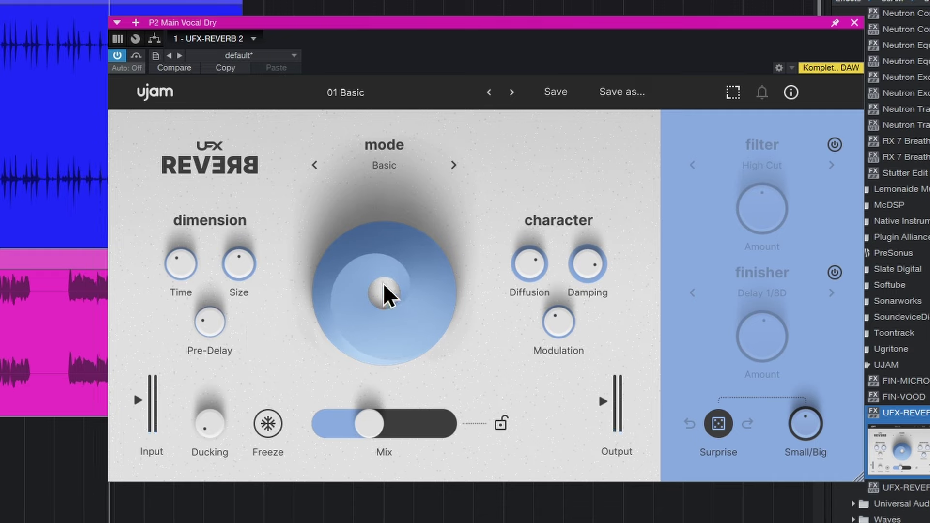
drag(189, 302, 192, 198)
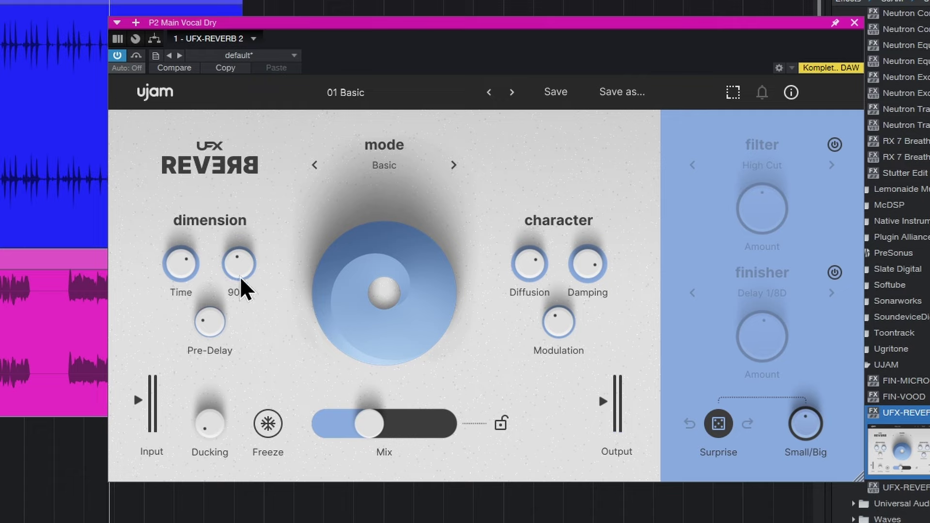
mouse_move(209, 329)
mouse_down()
mouse_move(224, 364)
mouse_move(226, 331)
mouse_up()
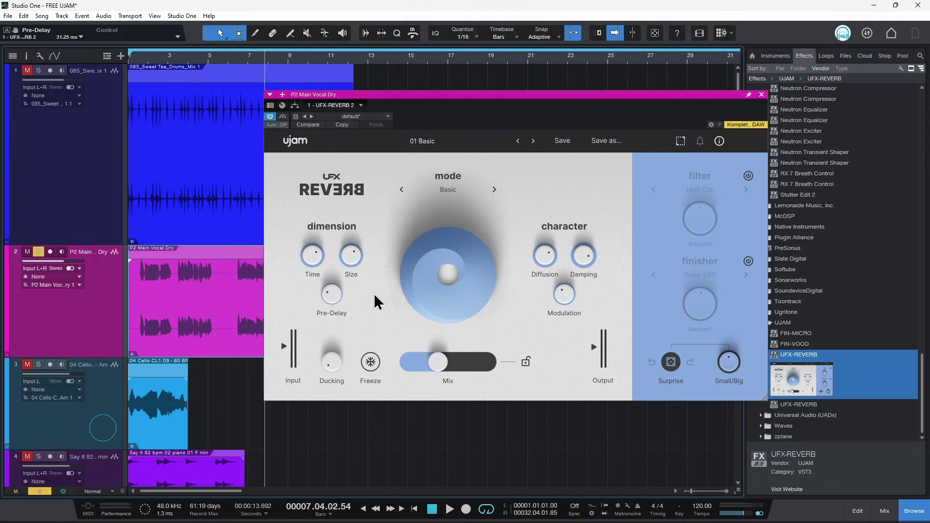
Play the vocal while adjusting the reverb's Size, and set Time to 40%
drag(421, 95, 482, 120)
key(space)
click(410, 285)
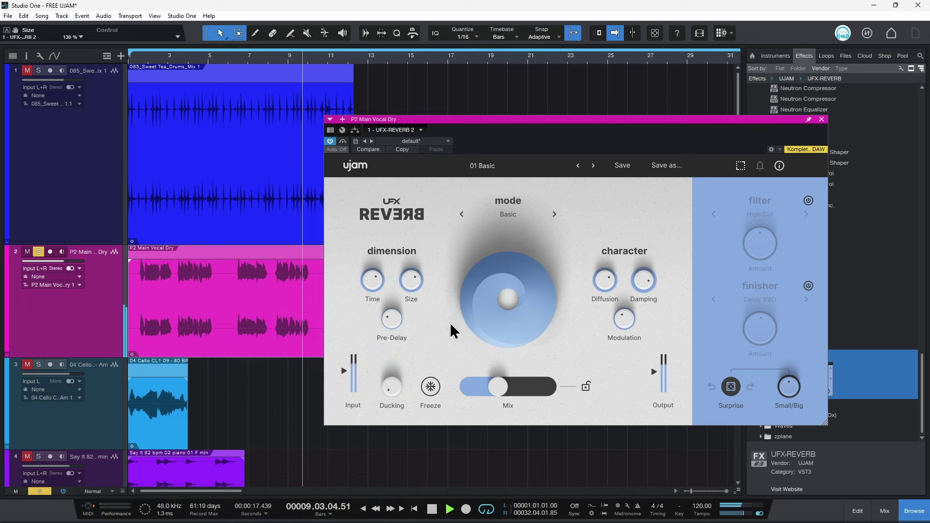
key(space)
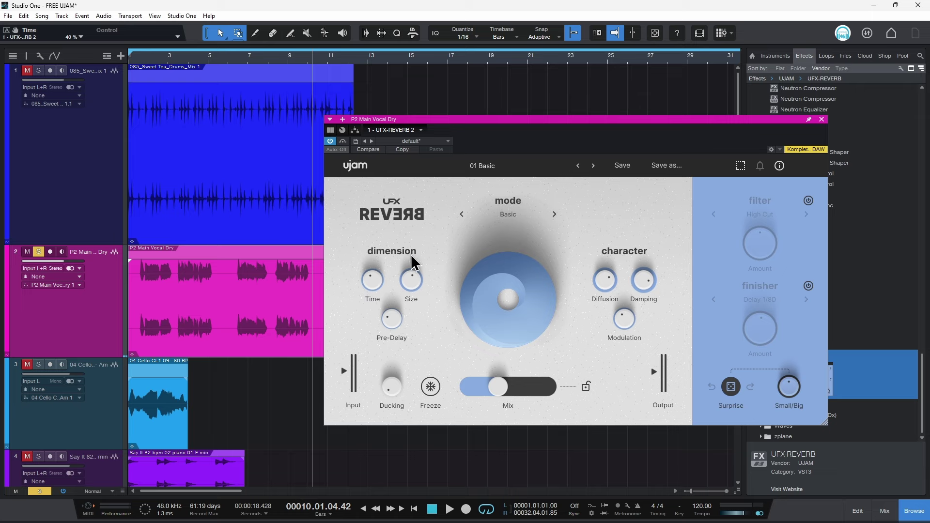
Play the vocal from bar 12 while setting the reverb's Diffusion to 86%, Damping to 84% and Mix to 82%
drag(539, 137, 576, 123)
click(347, 60)
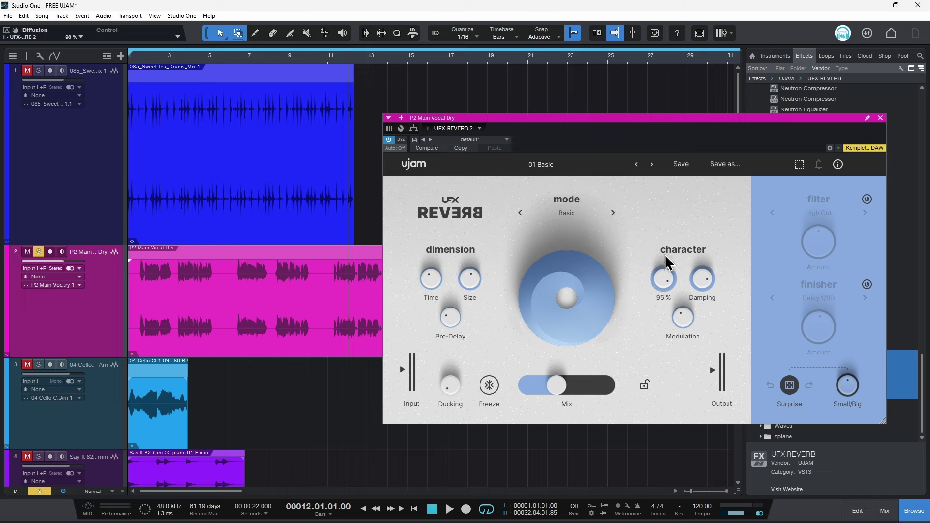
drag(700, 286, 712, 266)
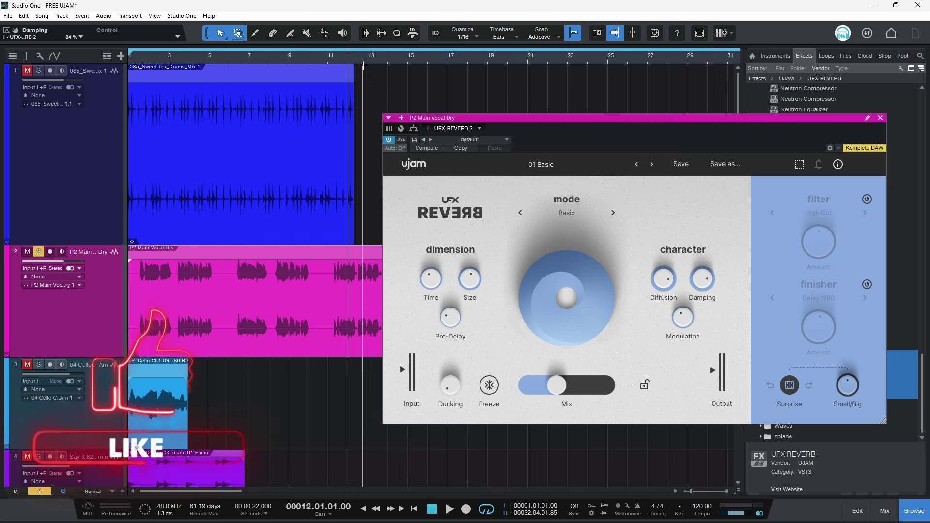
key(space)
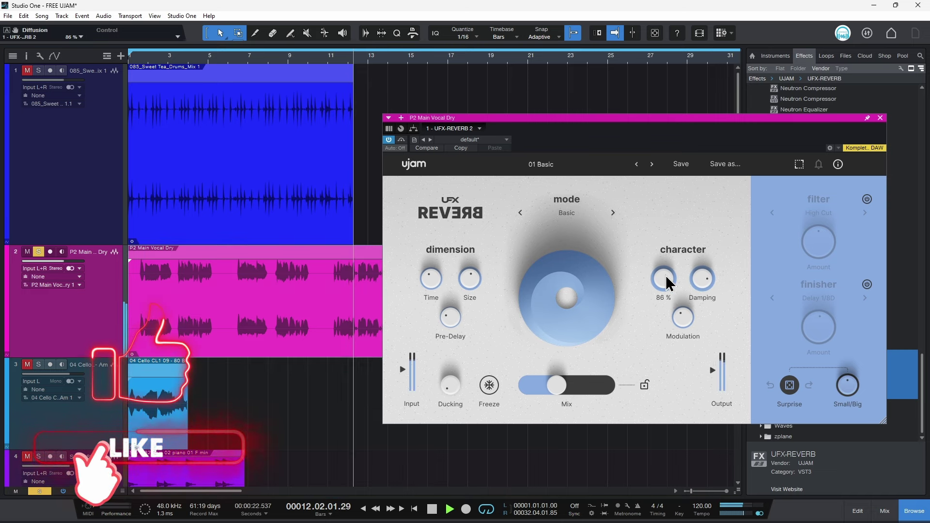
drag(557, 385, 598, 390)
key(space)
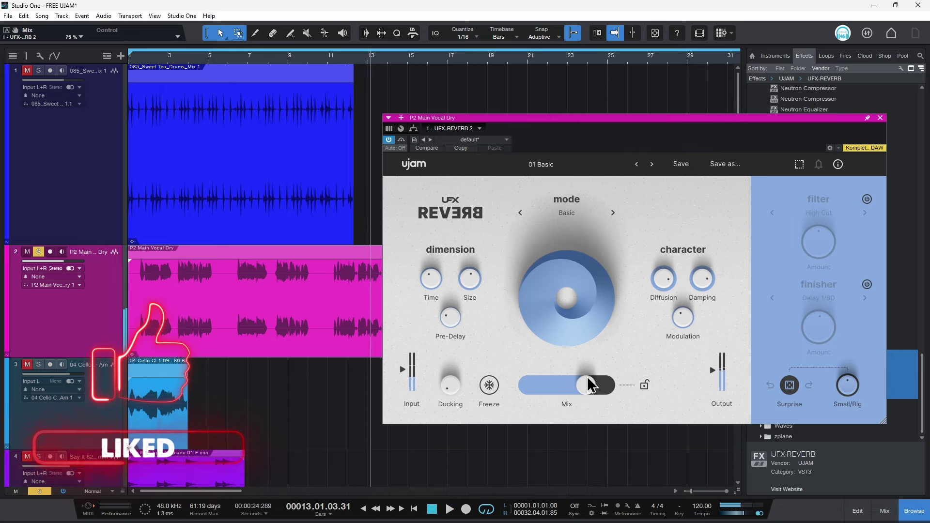
Play the vocal from bar 11 to compare minimum and high Damping, with the reverb Mix raised further
click(343, 56)
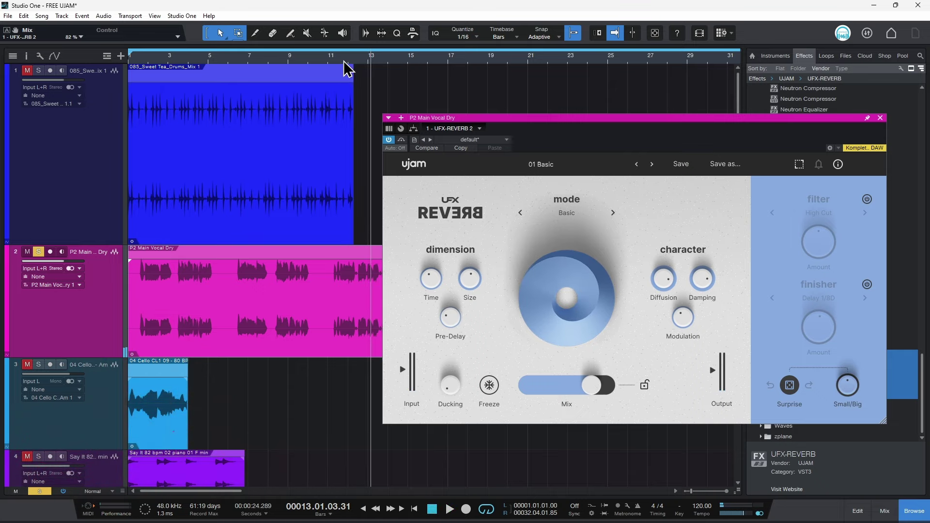
click(338, 62)
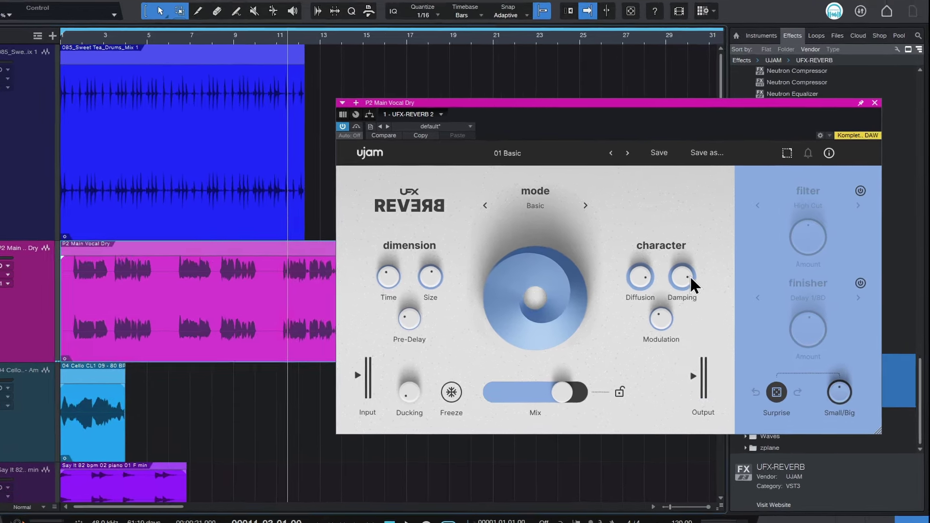
drag(694, 280, 702, 158)
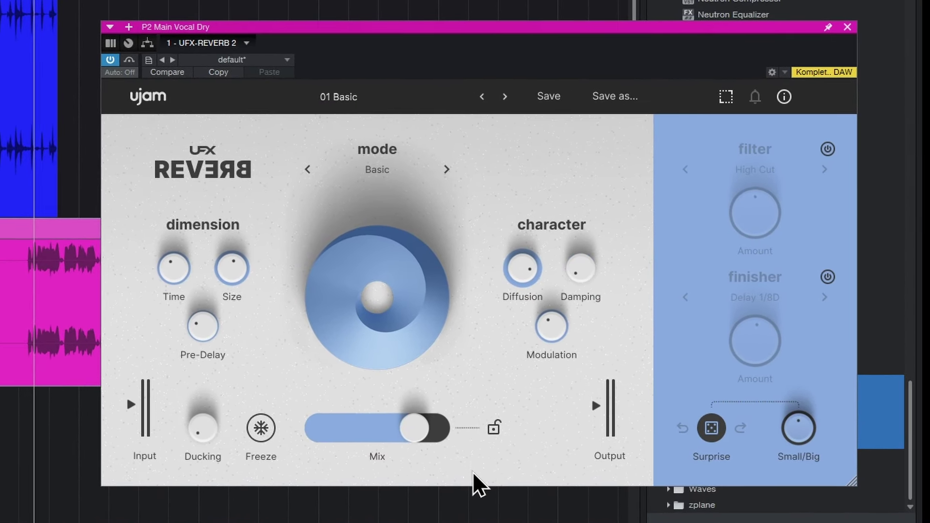
drag(444, 420, 455, 421)
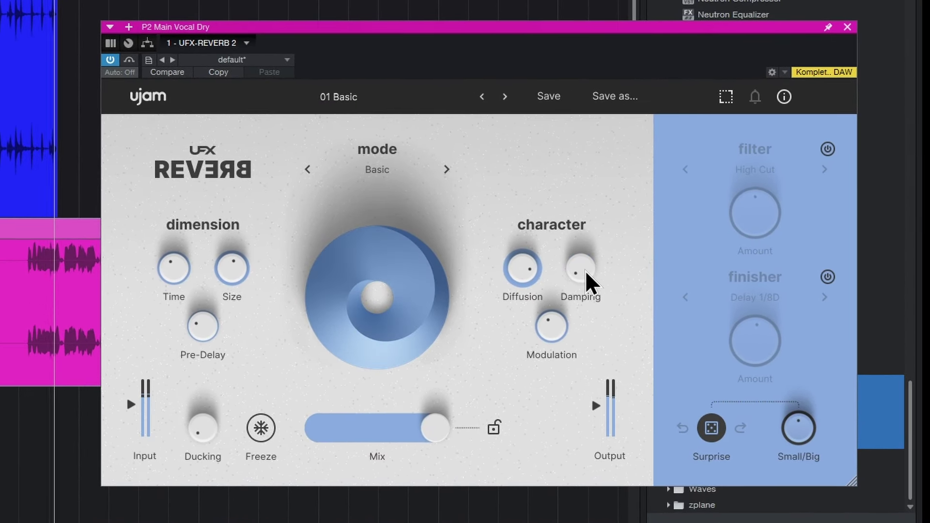
drag(588, 277, 570, 64)
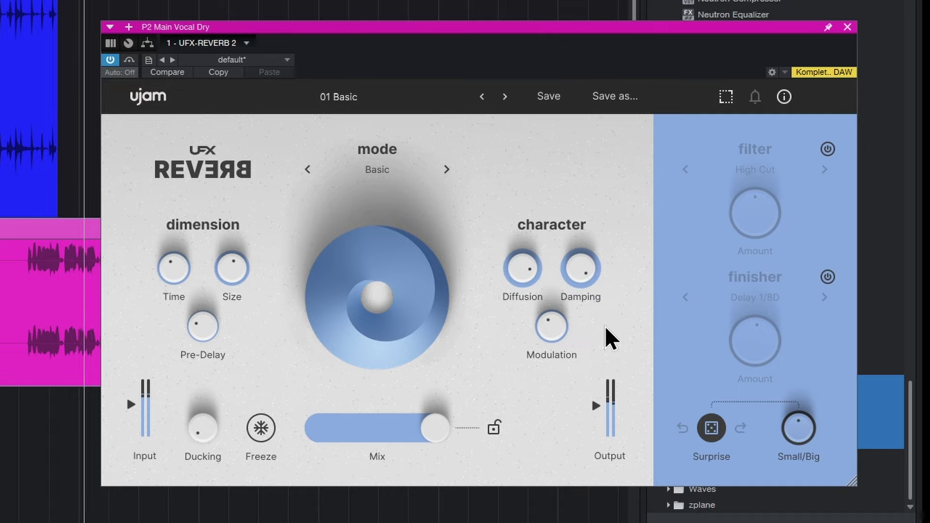
drag(592, 284, 590, 305)
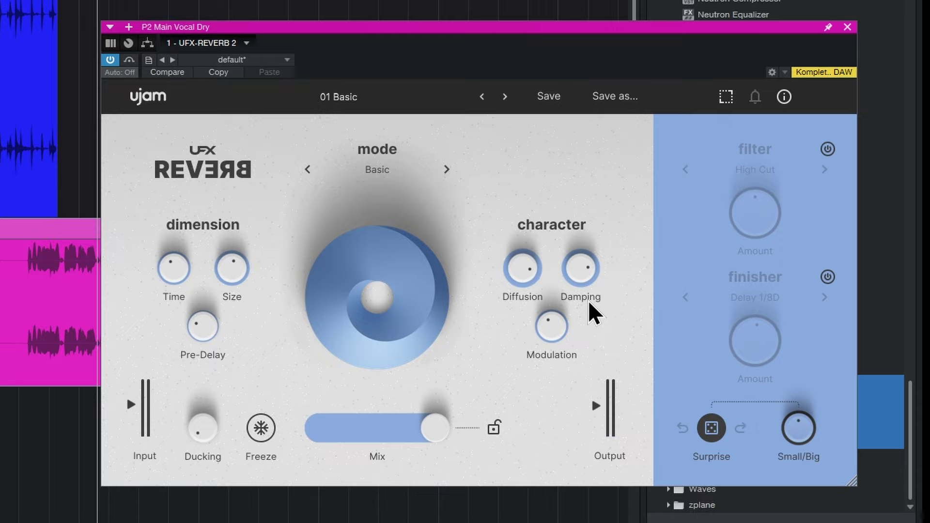
Compare low and moderate Diffusion on the vocal, leaving it moderate, and set the reverb Mix to 38%
drag(522, 269, 525, 301)
drag(584, 286, 594, 275)
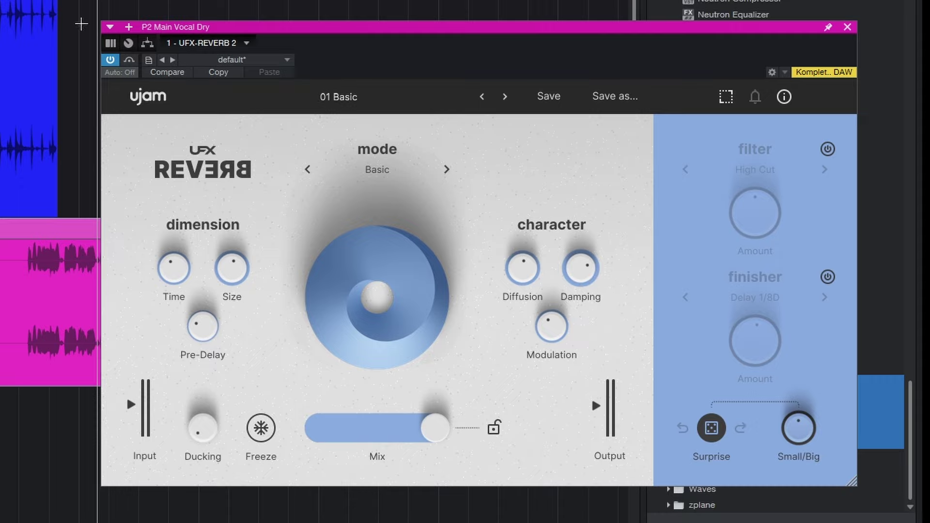
drag(510, 264, 544, 394)
mouse_move(519, 266)
mouse_down()
mouse_move(550, 180)
mouse_move(530, 273)
mouse_up()
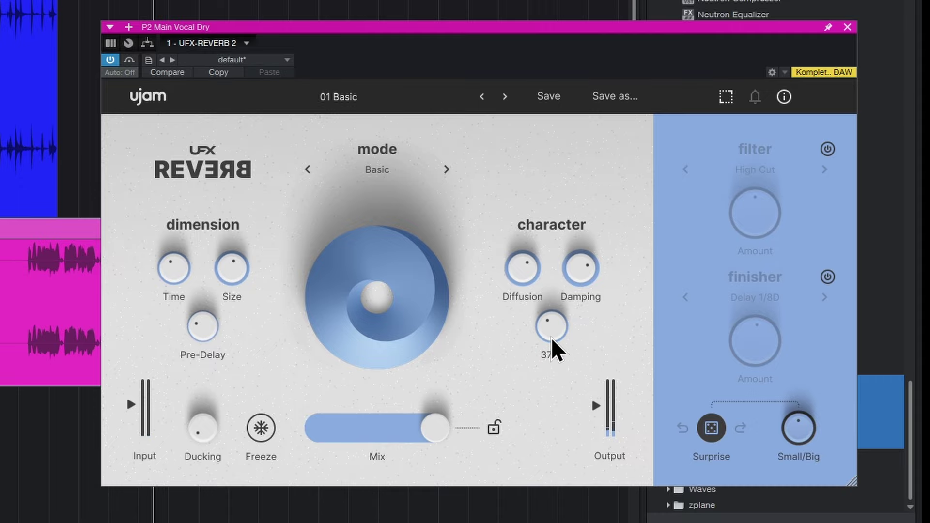
drag(432, 429, 339, 448)
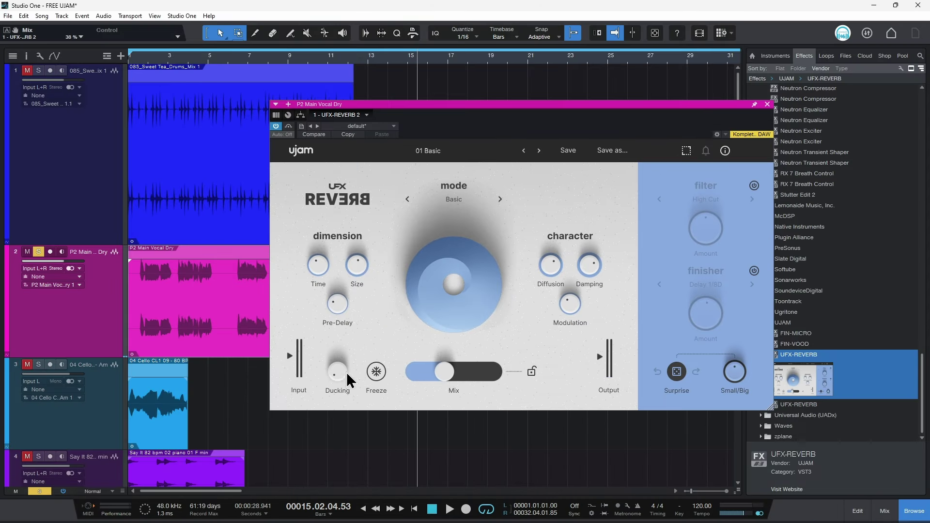
Move the reverb window clear of the vocal waveform and play the closing phrases while raising Mix to about half
drag(477, 104, 667, 113)
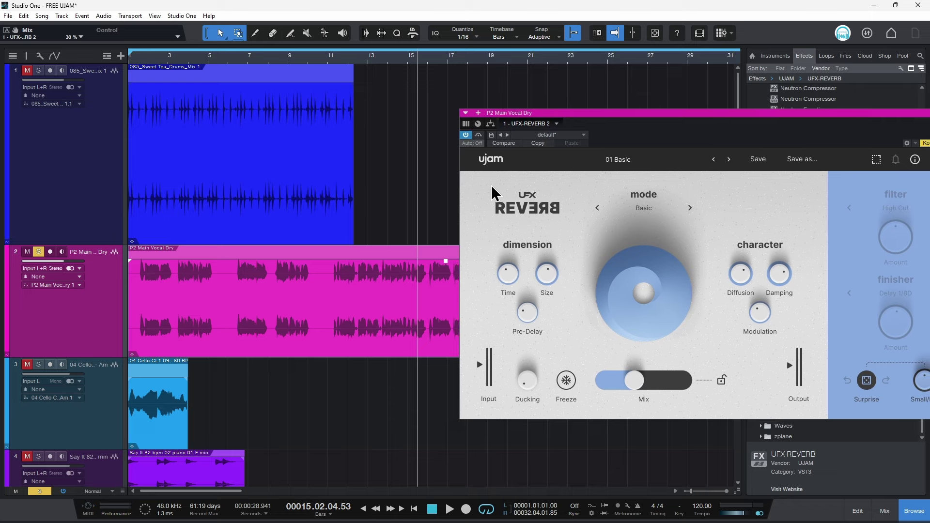
scroll(311, 251, right, 6)
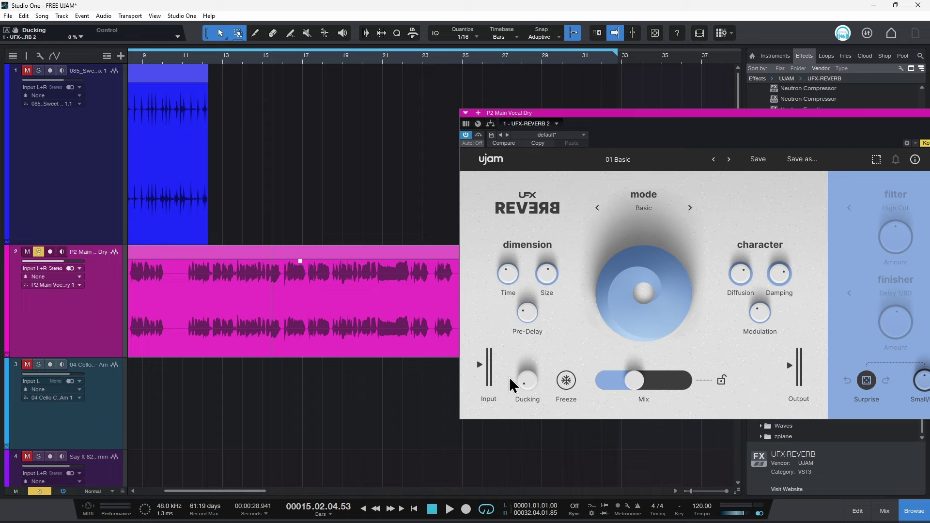
scroll(421, 313, right, 2)
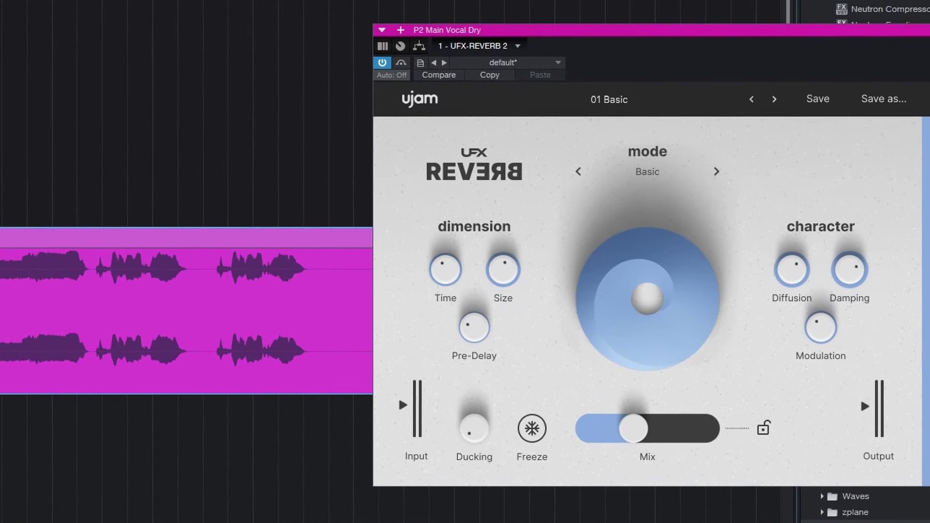
key(space)
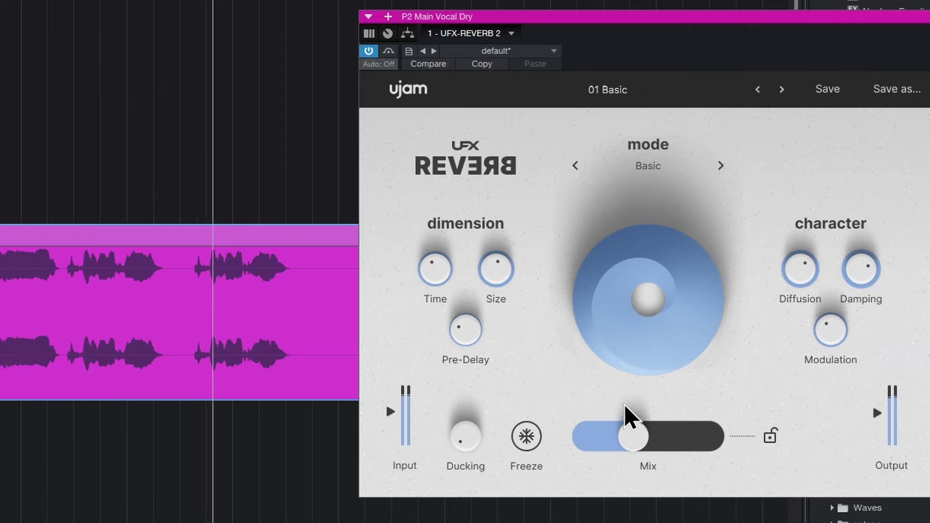
drag(639, 453, 658, 452)
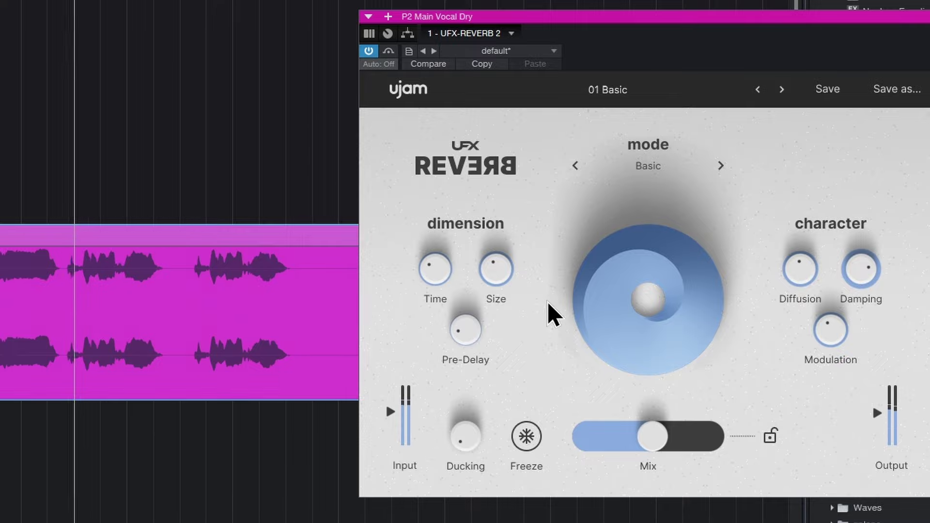
drag(649, 453, 645, 444)
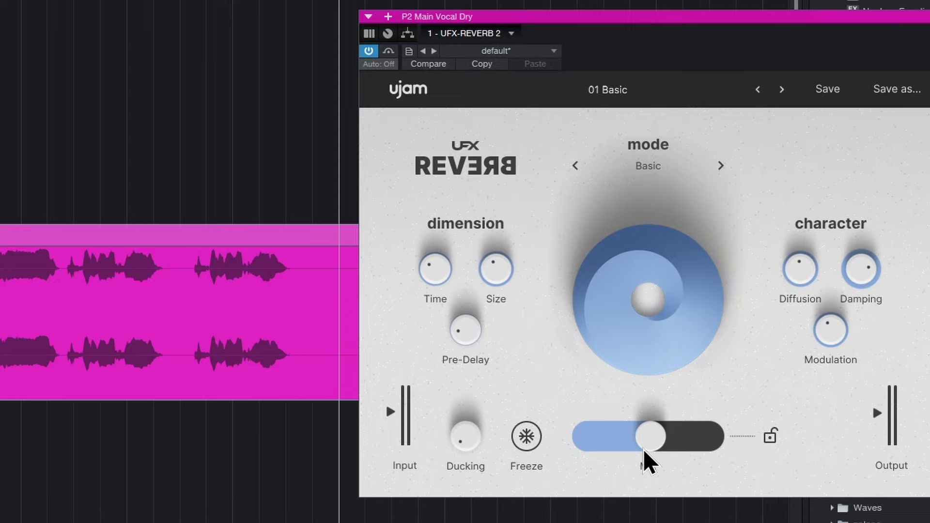
Replay the vocal's closing phrases to hear the reverb without ducking, with the vocal event deselected
click(240, 252)
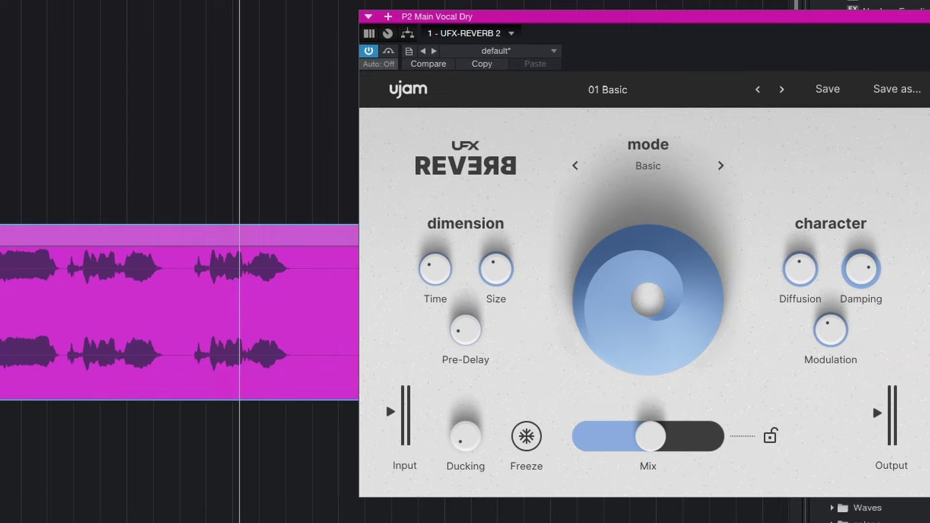
key(space)
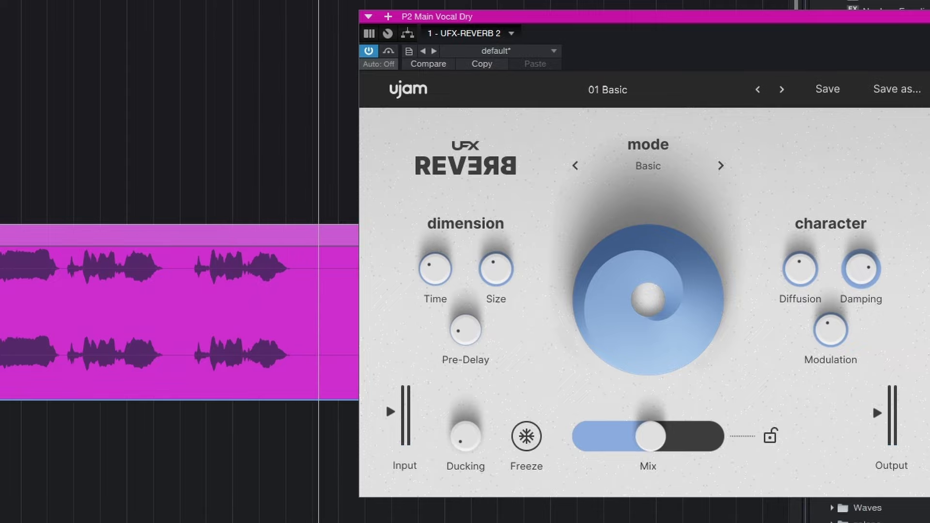
key(ctrl+d)
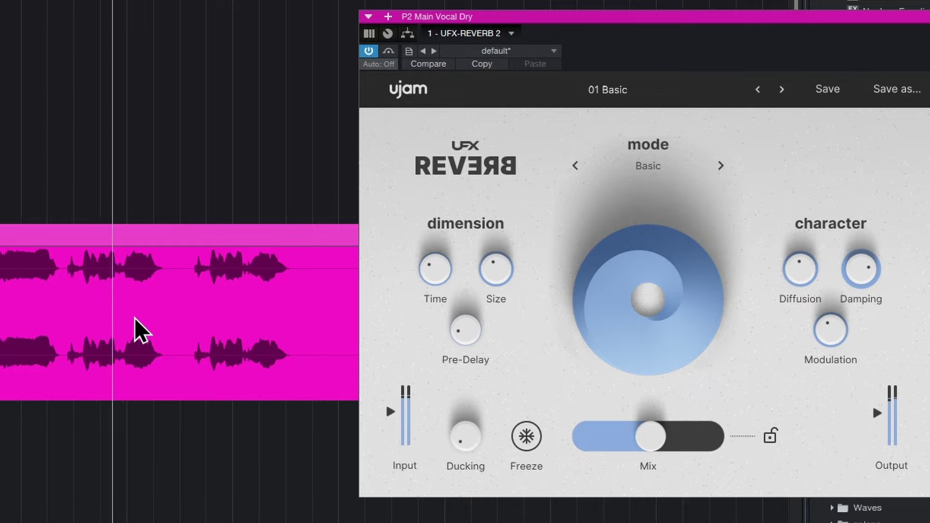
key(space)
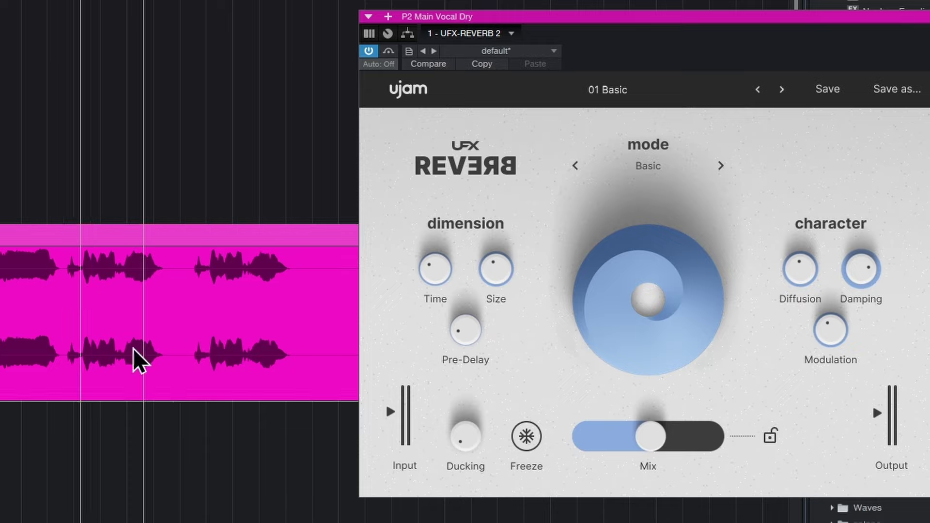
Raise the reverb's Ducking to about halfway and play the closing vocal phrases again
drag(481, 431, 499, 348)
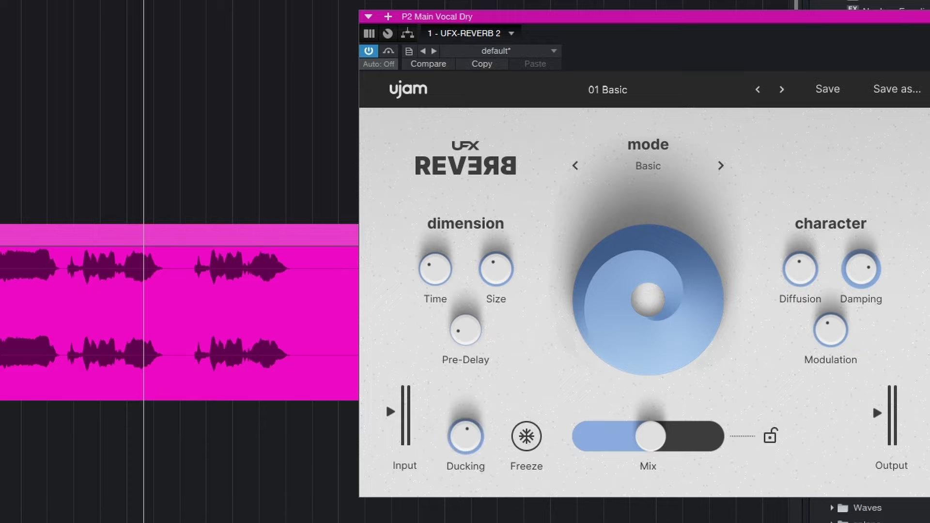
key(space)
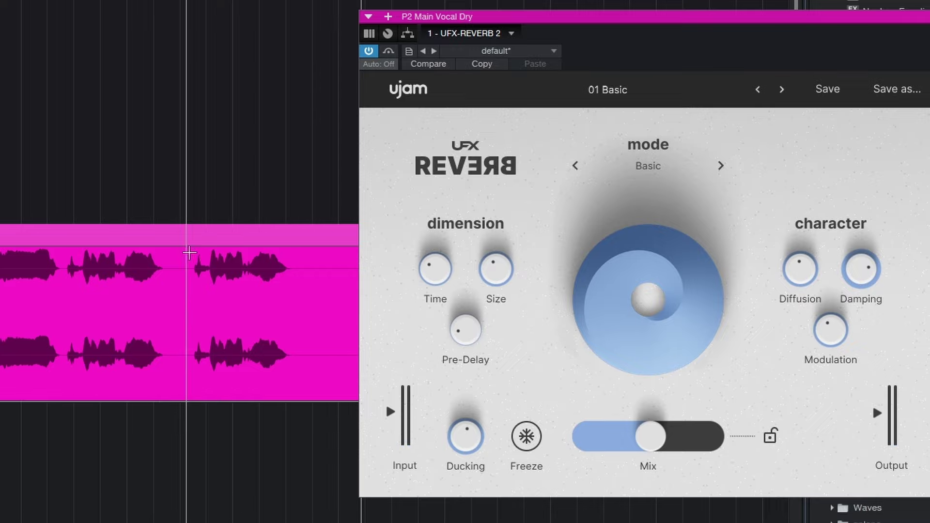
drag(186, 252, 351, 278)
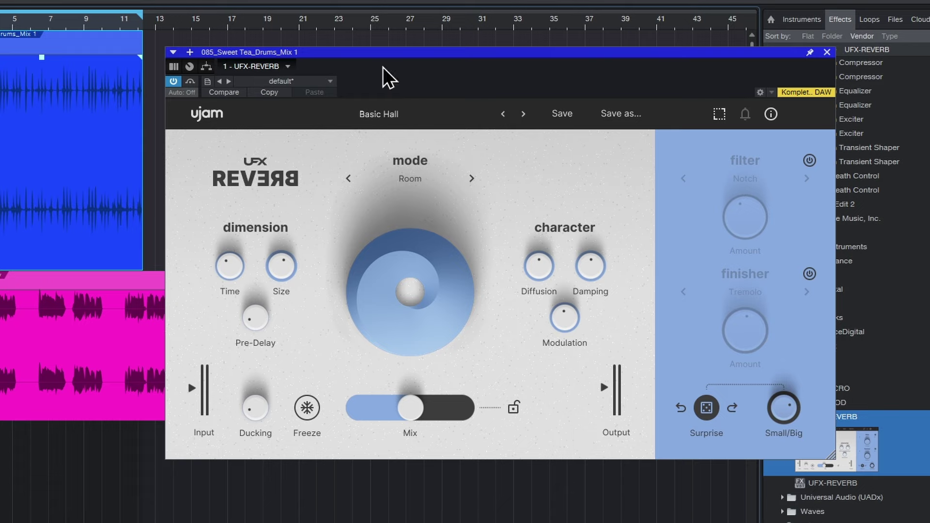
Play the drum track and audition the Hall and Digital reverb modes, setting Mix slightly above half
key(space)
click(410, 199)
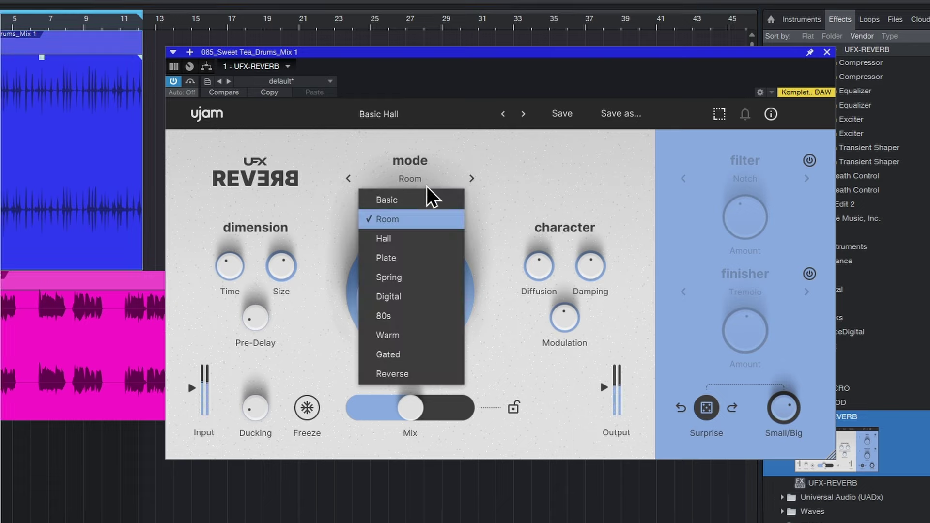
click(415, 242)
drag(408, 414, 413, 414)
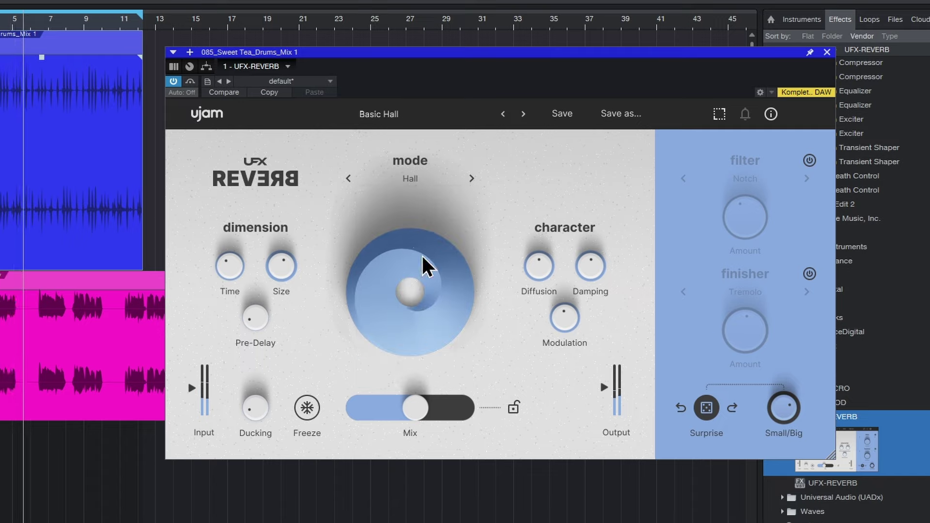
click(442, 188)
click(440, 296)
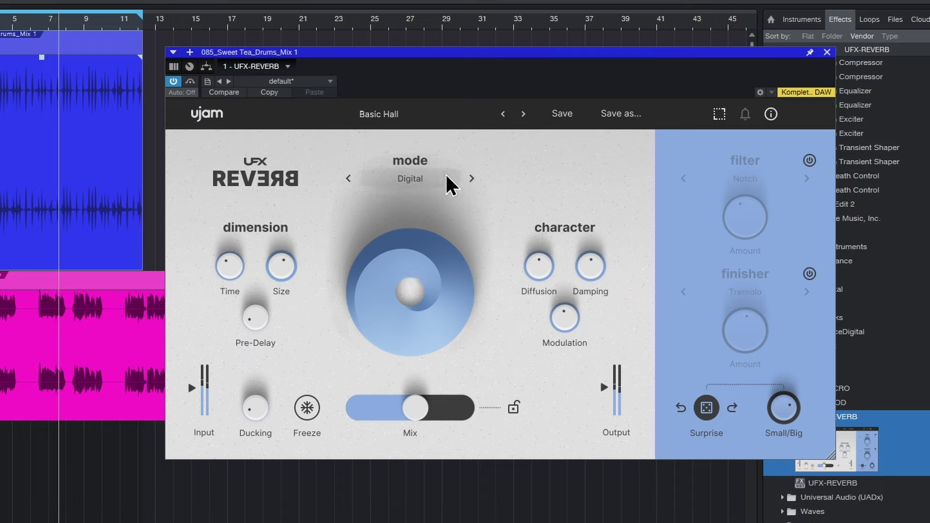
Audition the Warm and Gated modes on the drums, with Mix just under half for Warm and above half for Gated
click(452, 187)
click(415, 335)
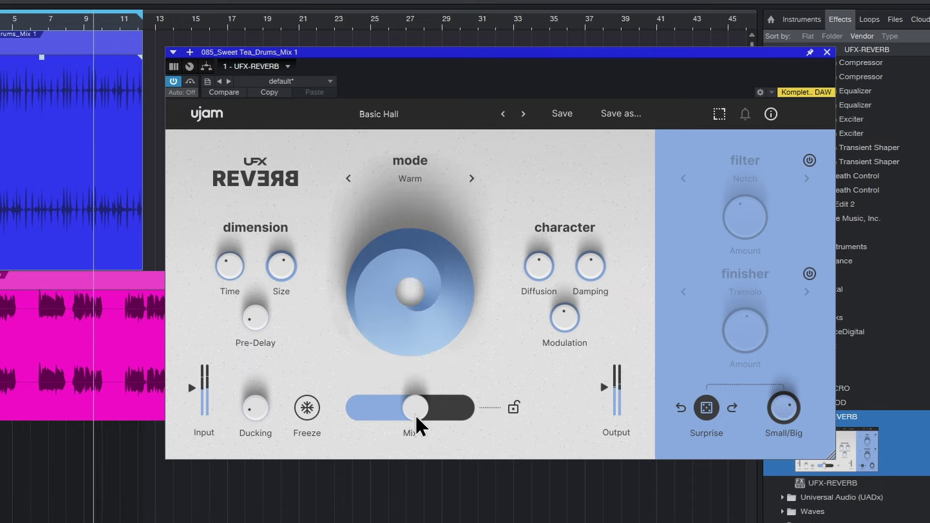
drag(415, 420, 399, 419)
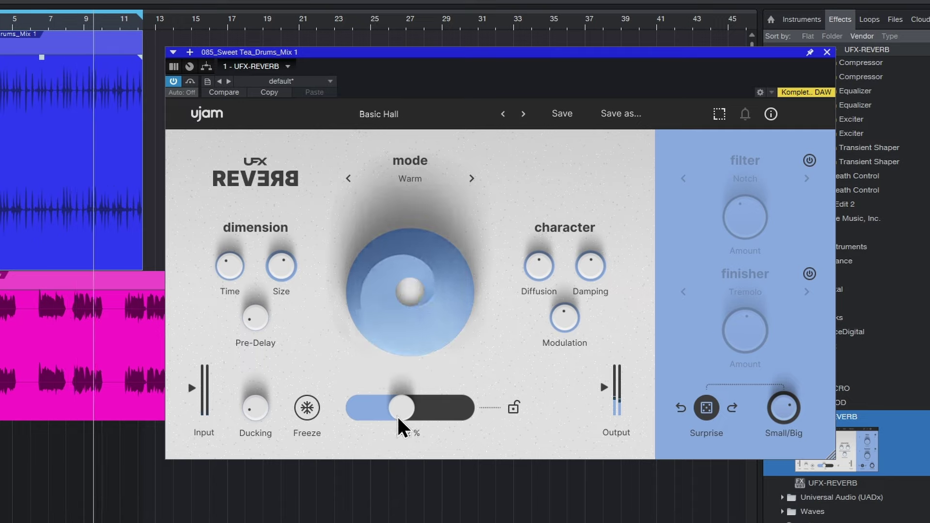
click(410, 179)
click(402, 361)
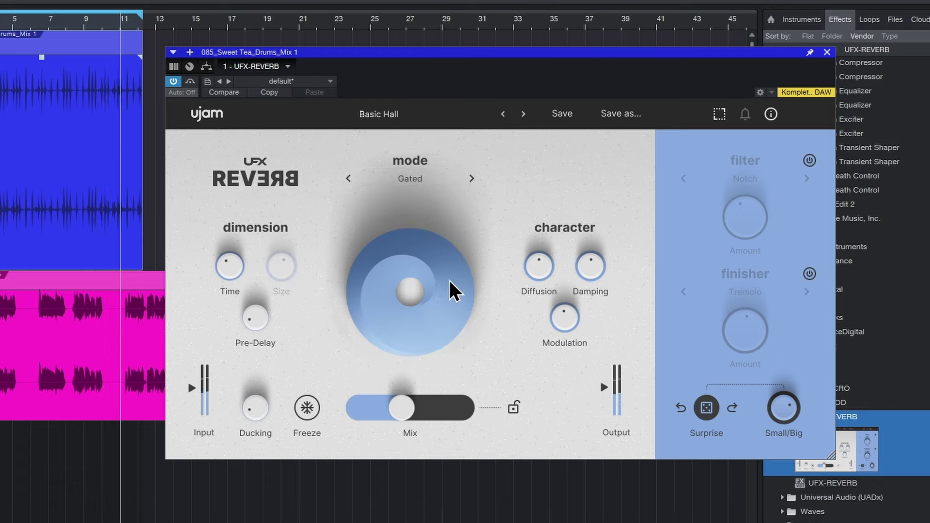
drag(415, 409, 418, 431)
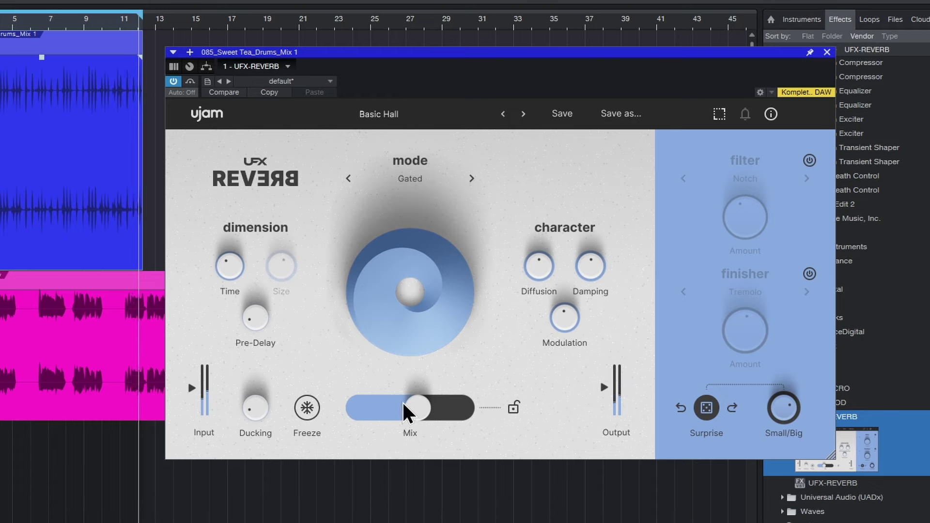
Switch the drum reverb to Reverse mode and lower Mix to 37%
click(417, 186)
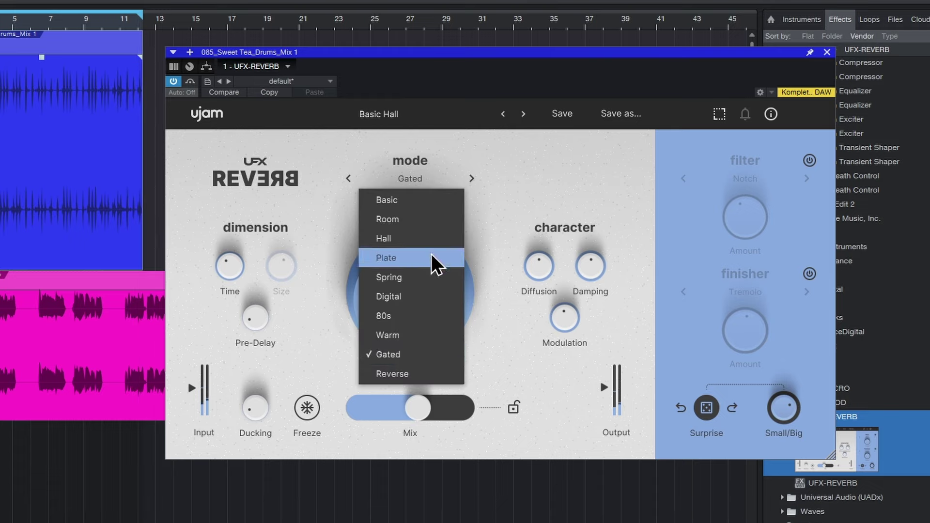
click(421, 374)
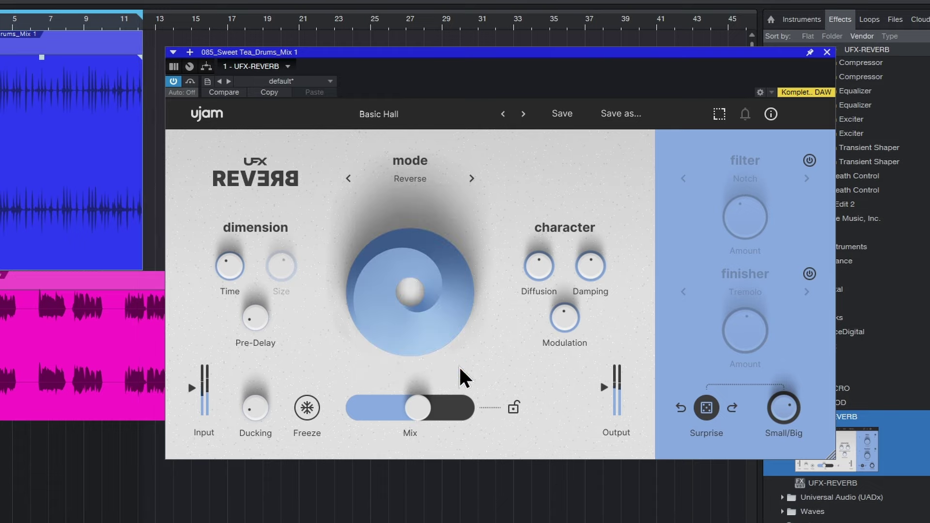
drag(421, 415, 404, 414)
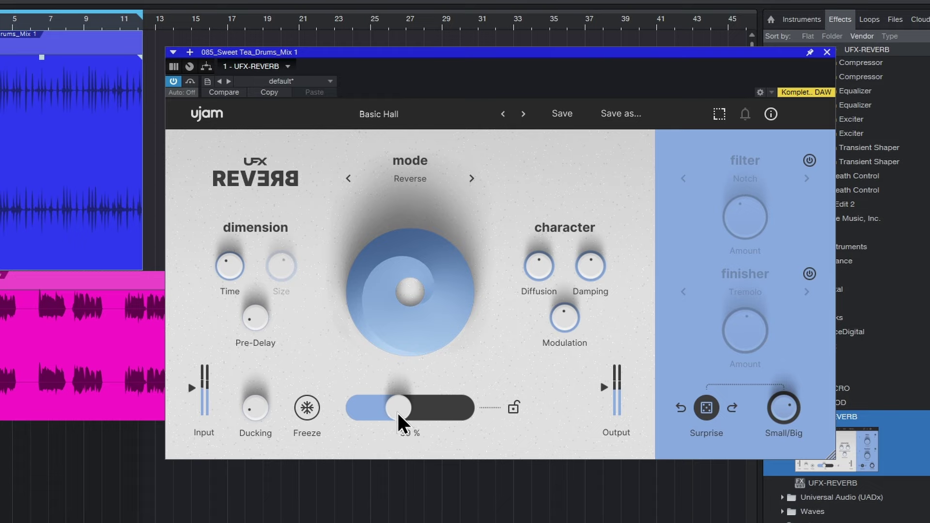
drag(395, 409, 391, 423)
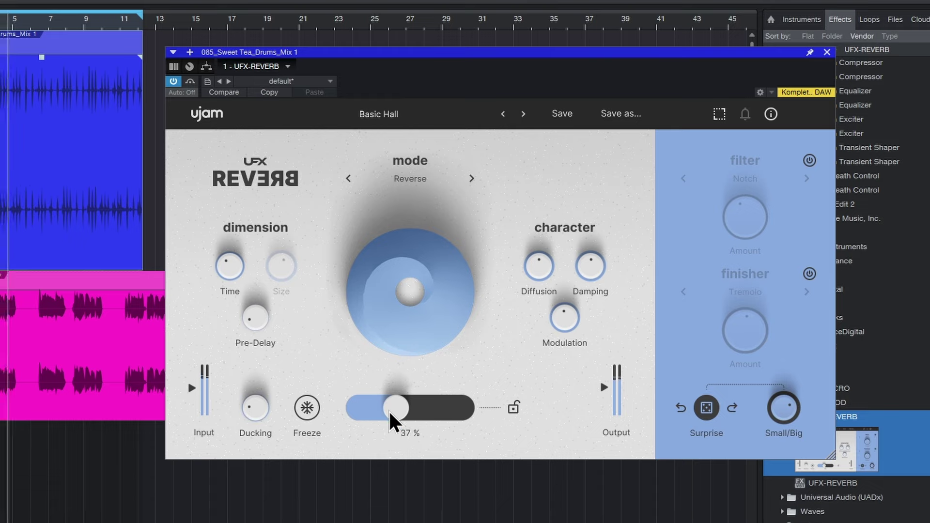
Switch the drum reverb to 80s mode and lower Mix to about a third
click(410, 179)
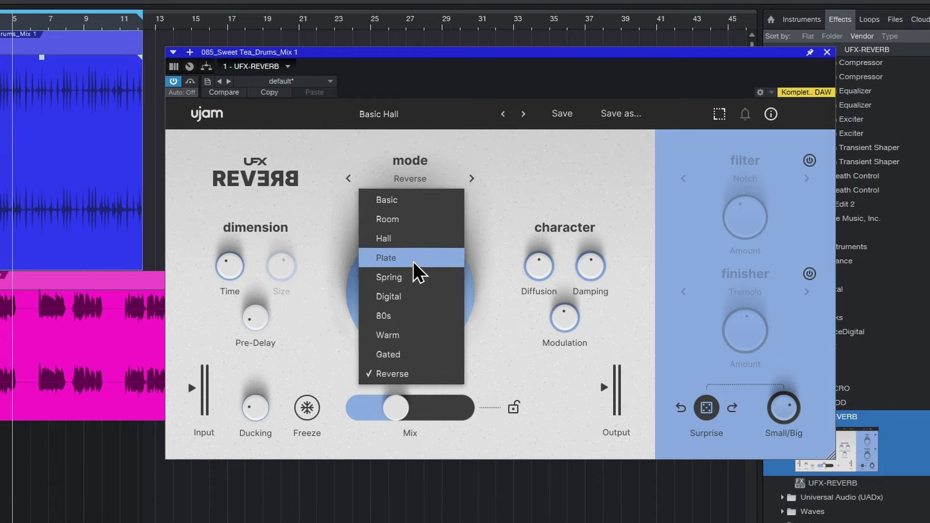
click(416, 316)
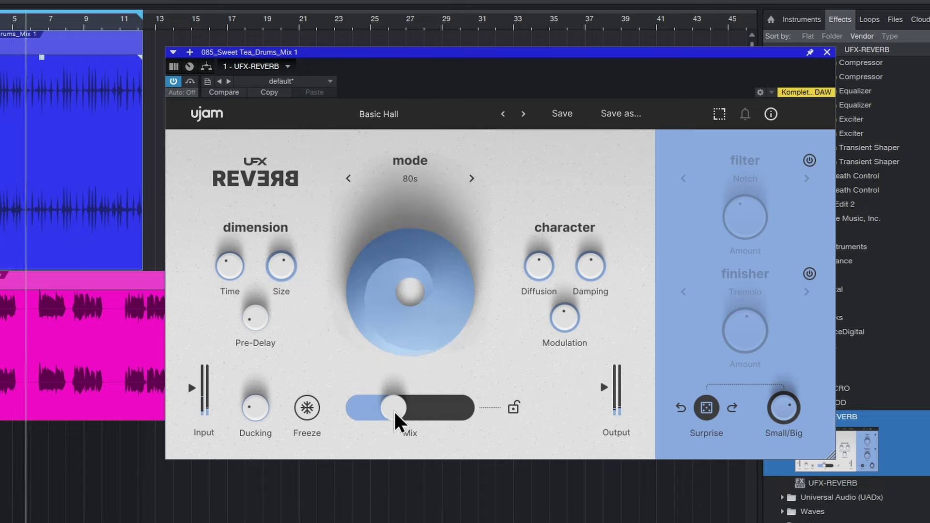
mouse_move(395, 418)
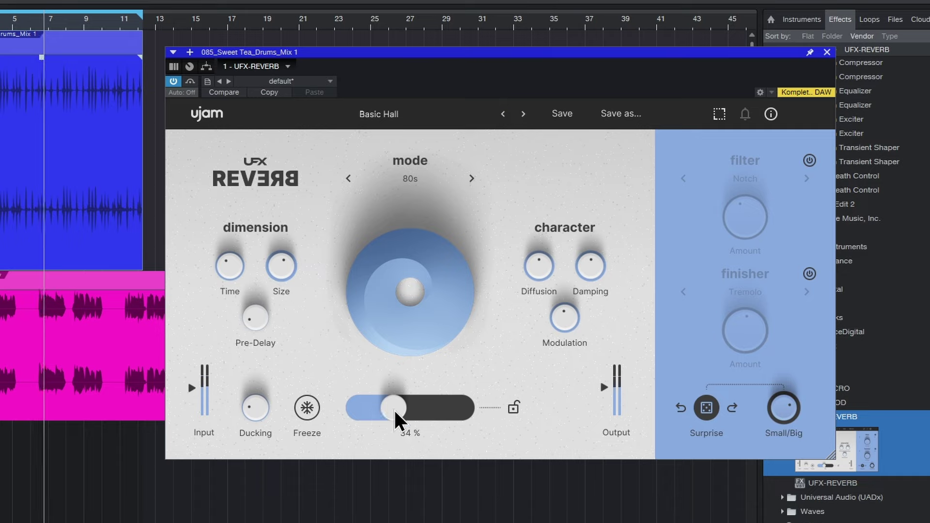
Raise the 80s reverb's Damping past 64% and slightly lower its Time, Size and Modulation
mouse_move(607, 264)
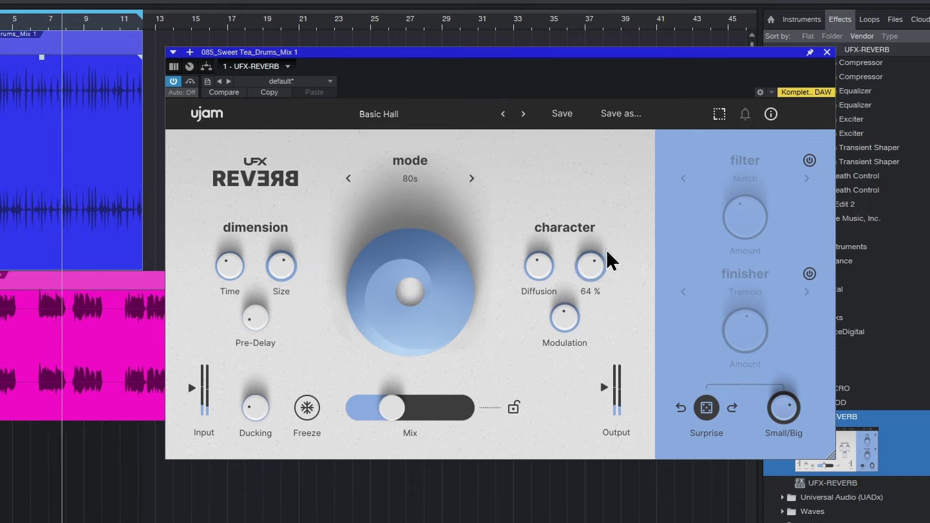
scroll(592, 266, up, 2)
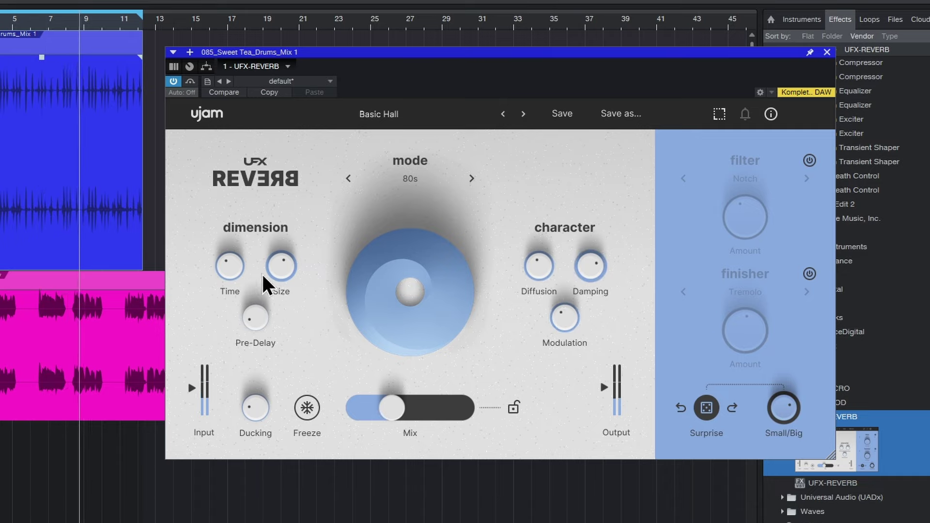
mouse_move(264, 329)
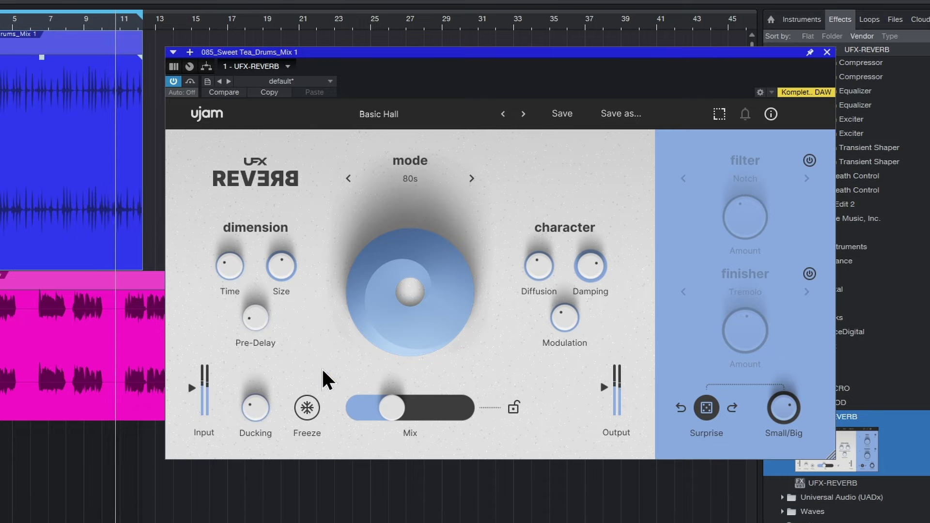
Shift the reverb window slightly aside, enable the filter and set its type to Amp
drag(548, 54, 527, 54)
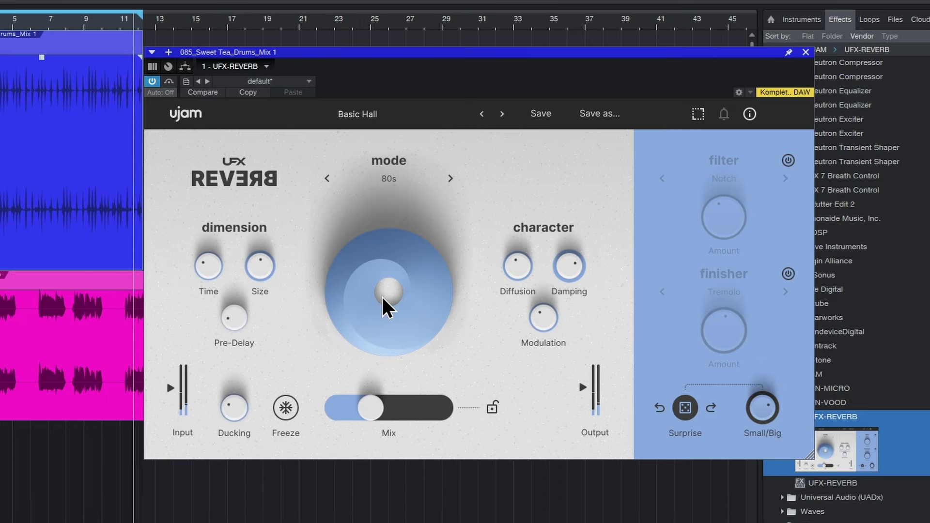
click(788, 160)
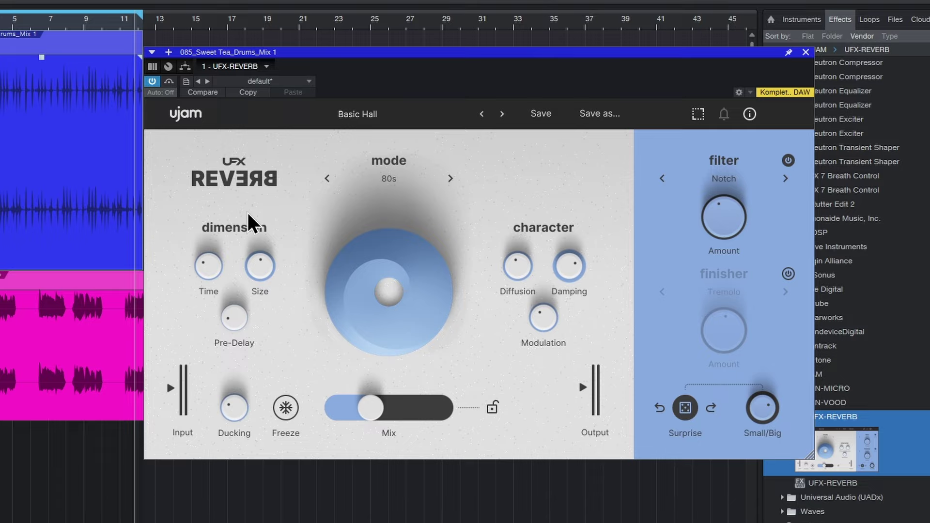
click(742, 179)
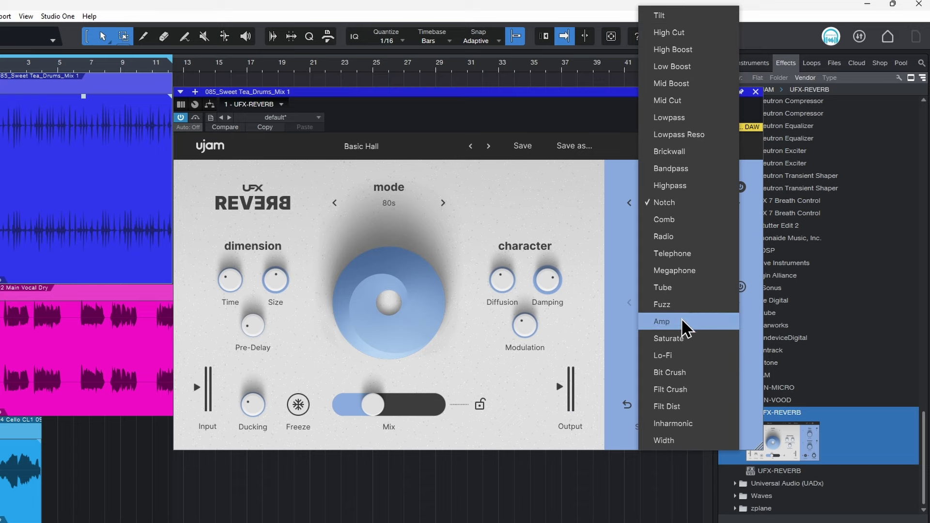
click(661, 322)
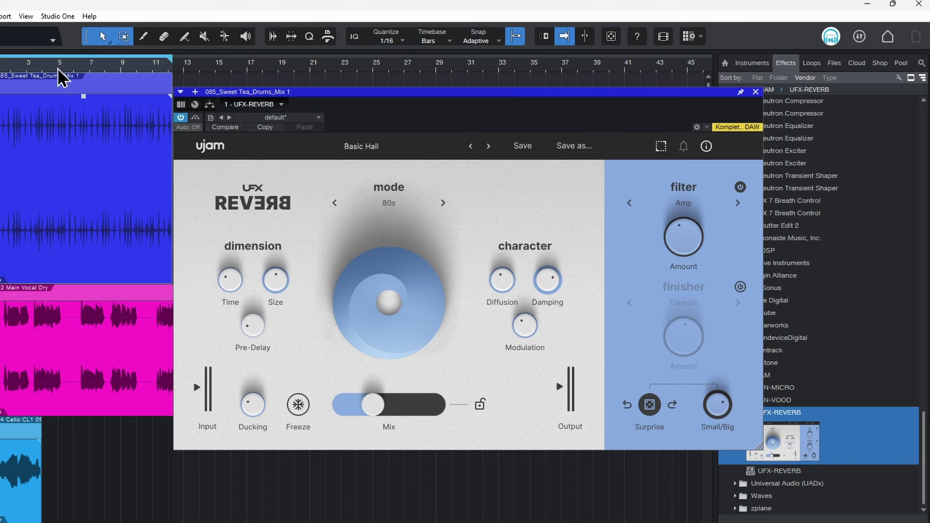
Play the drums with the Amp filter, raising Mix to just under half and the filter Amount to near maximum
key(space)
drag(374, 405, 410, 405)
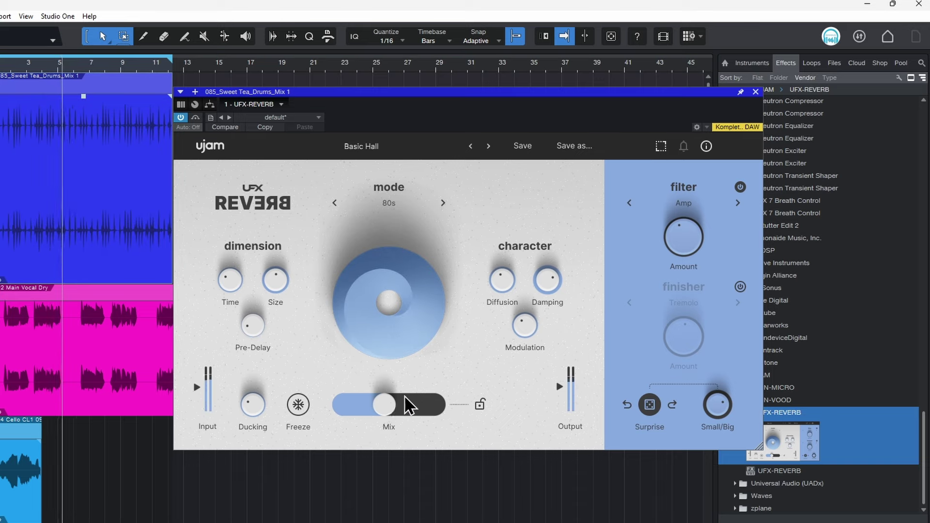
drag(670, 241, 705, 145)
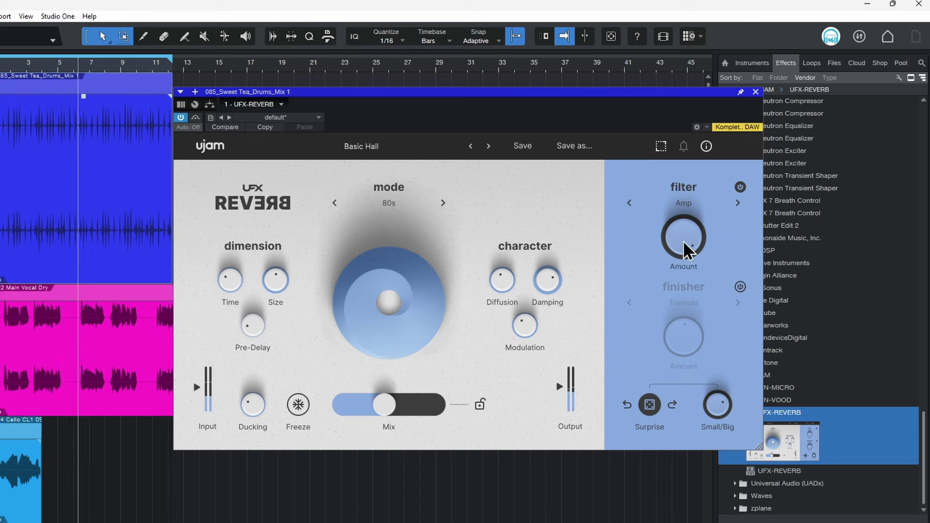
Audition the Saturate and Lo-Fi filters on the drum reverb, raising Mix to about 90% with Amount near maximum
click(737, 202)
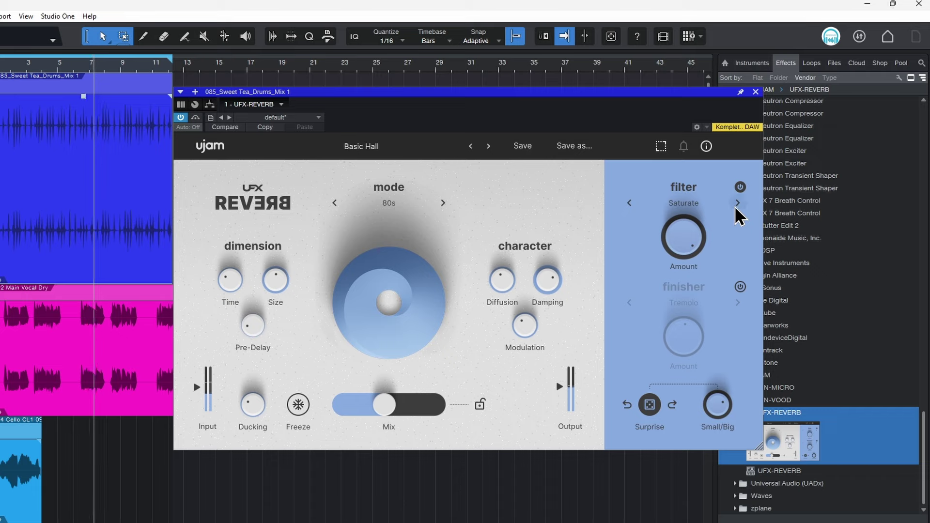
click(737, 204)
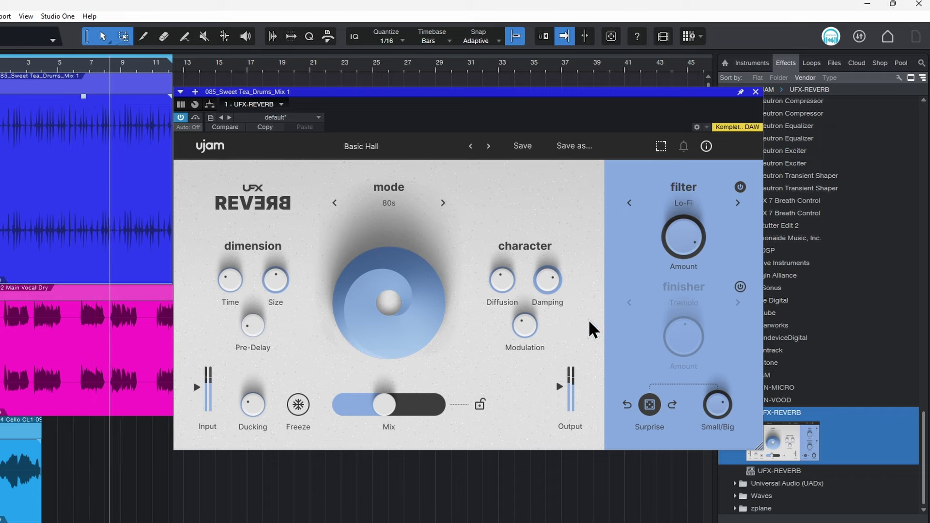
drag(401, 407, 434, 405)
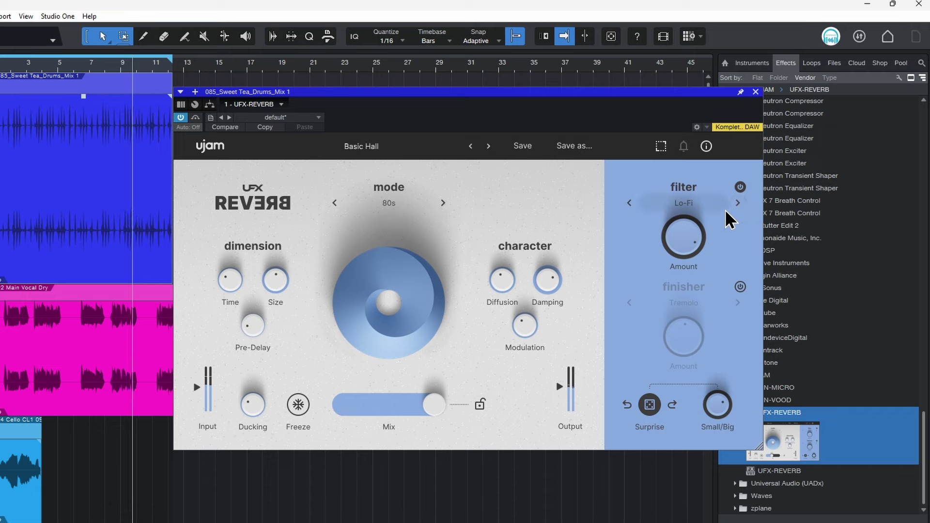
drag(695, 241, 699, 249)
Audition the Filt Crush filter, lowering Mix to about 30% and the filter Amount to about two thirds
mouse_move(433, 407)
mouse_down()
mouse_move(385, 405)
mouse_move(439, 414)
mouse_up()
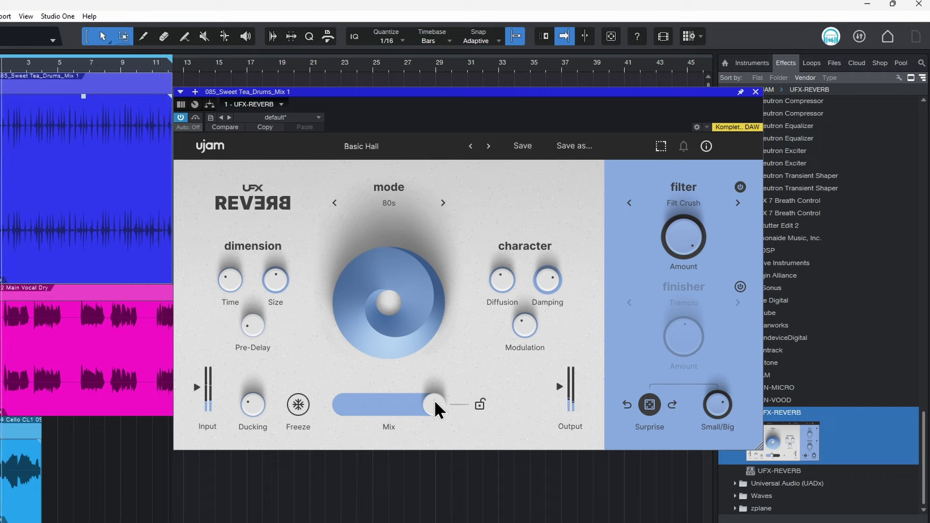
drag(435, 409, 369, 416)
drag(683, 238, 683, 249)
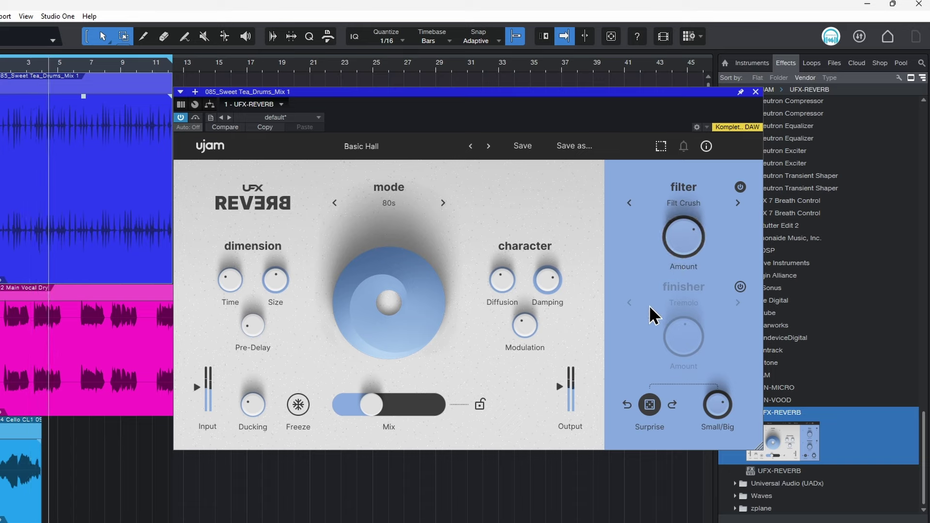
Set the filter type to Radio and raise its Amount to near maximum, keeping Mix around 30%
click(718, 205)
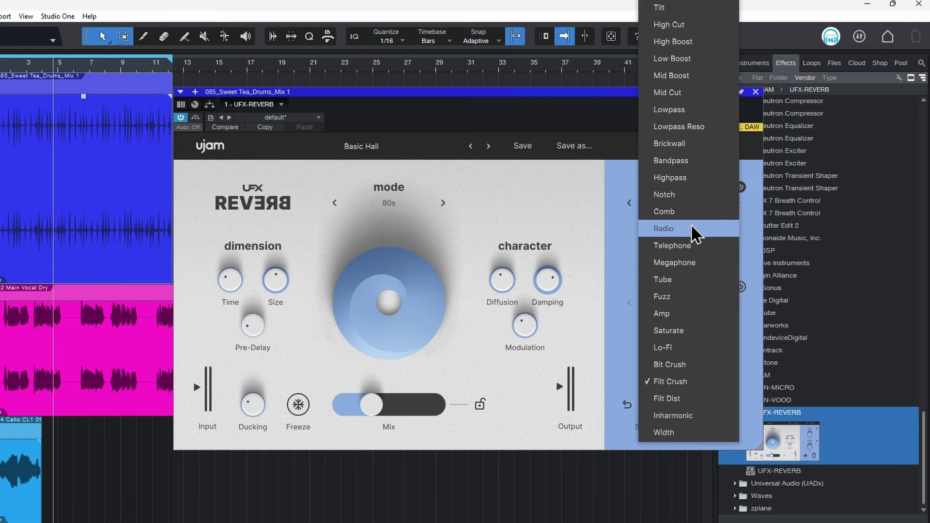
click(694, 234)
drag(377, 420, 371, 420)
drag(685, 251, 680, 267)
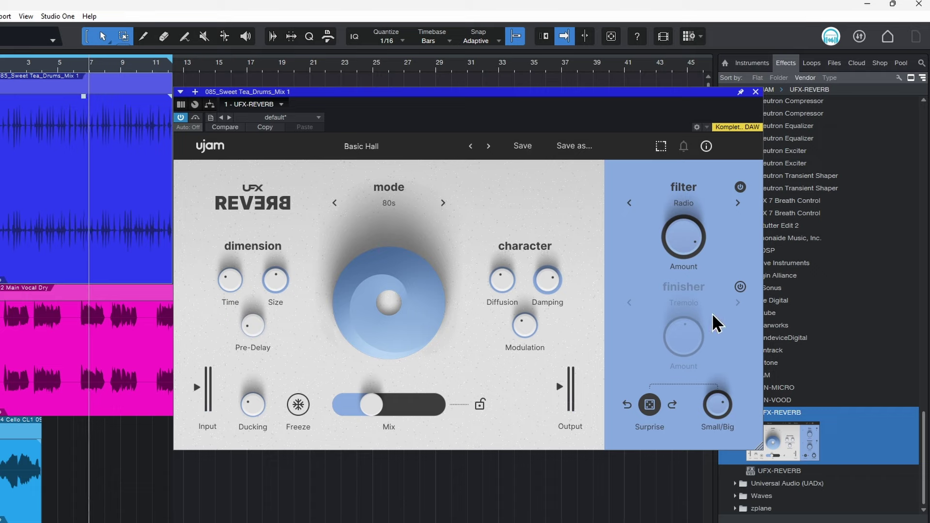
Turn the filter off, enable the finisher and set it to Chorus from the Basic category
click(740, 188)
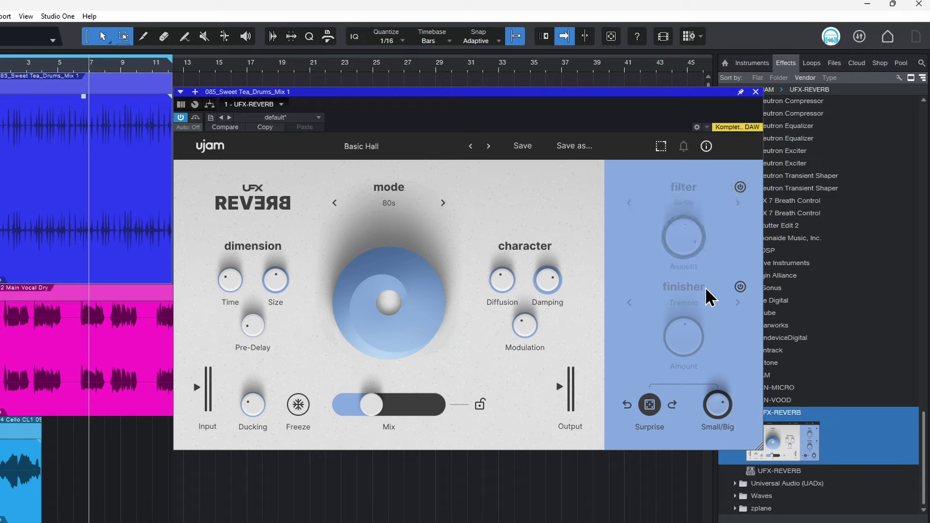
click(740, 287)
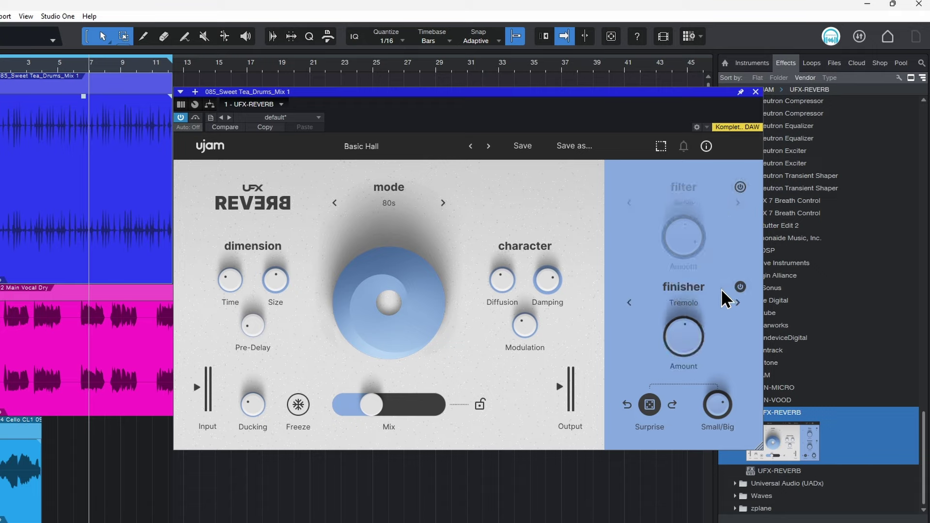
click(696, 302)
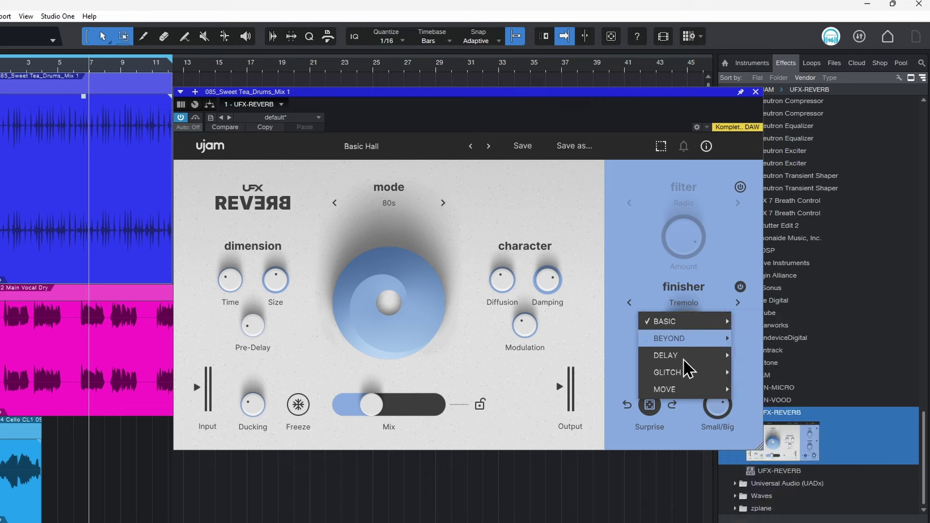
mouse_move(688, 387)
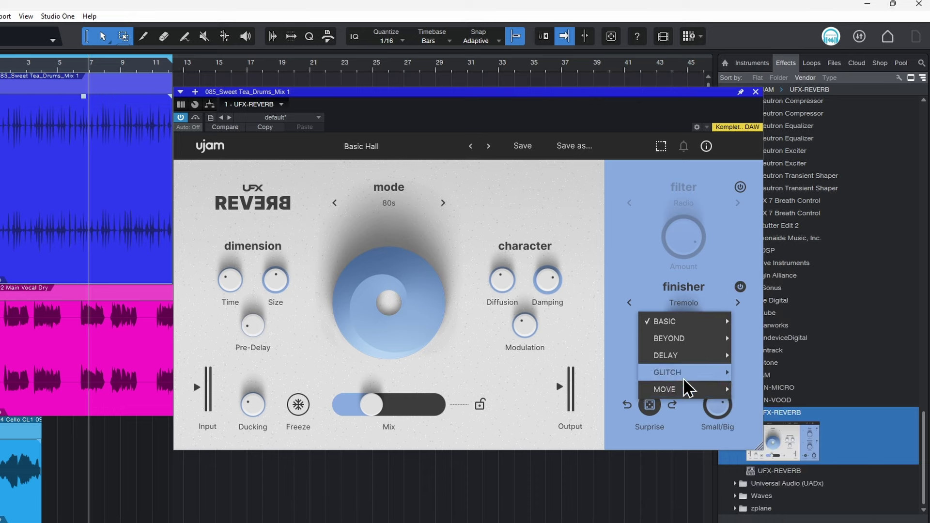
mouse_move(687, 325)
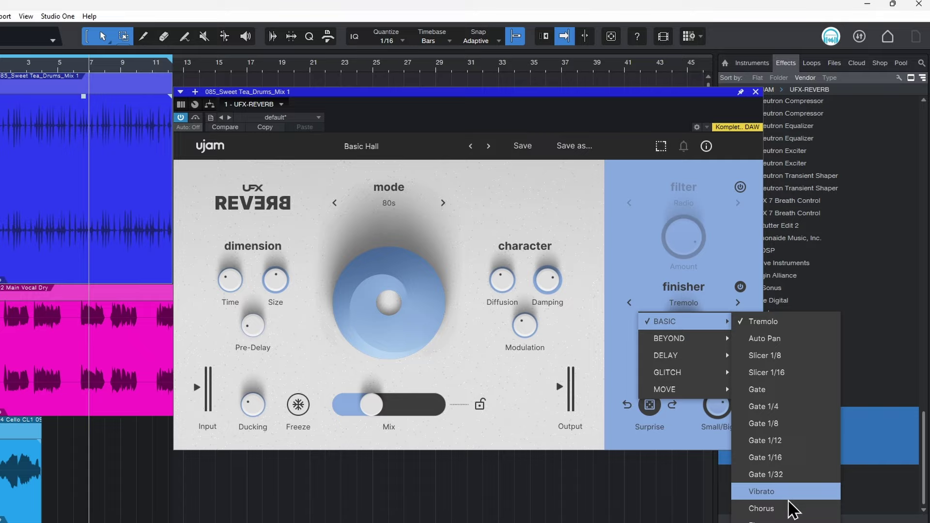
click(741, 508)
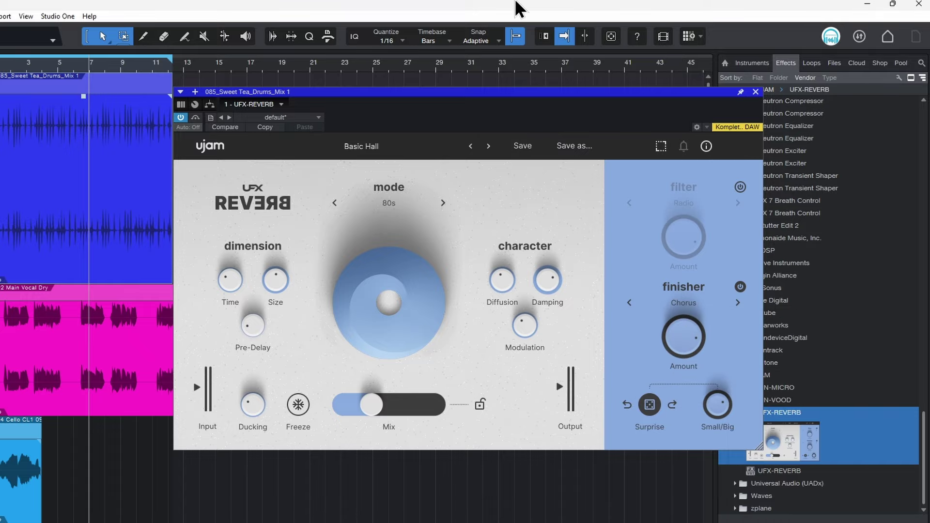
Audition the Chorus finisher on the drums, raising Mix to about 90%, lowering it to about 30%, and setting Amount near maximum
drag(371, 404, 435, 417)
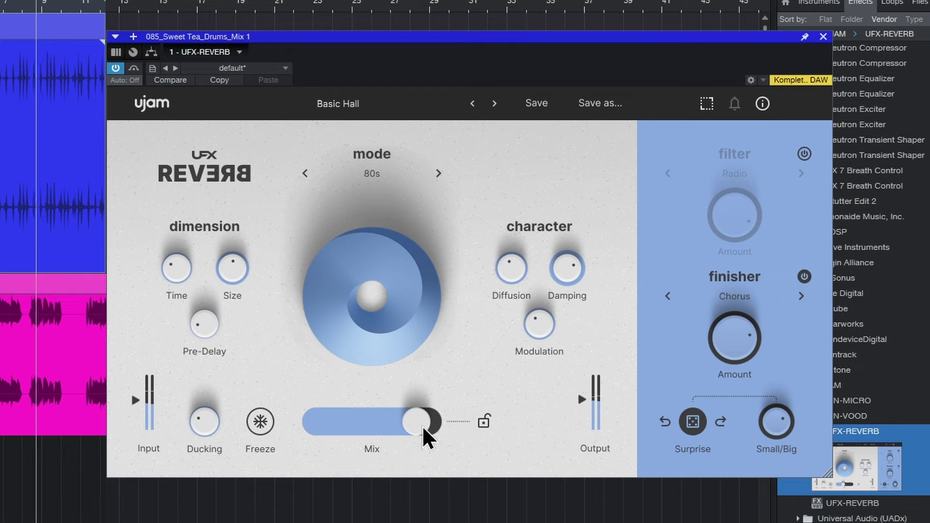
drag(423, 430, 349, 434)
drag(756, 338, 763, 338)
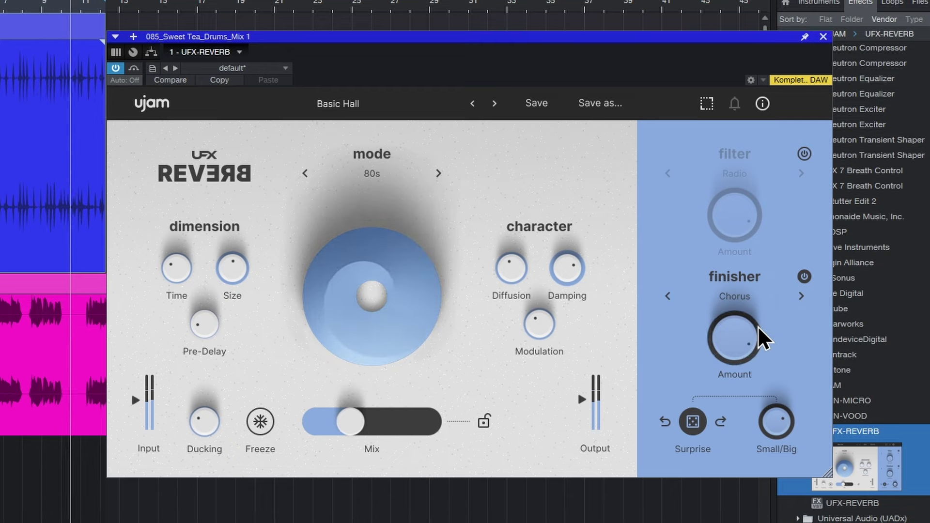
Set the finisher to Phaser with Amount near maximum and Mix at just under 30%
click(802, 298)
drag(720, 370, 729, 351)
mouse_move(350, 431)
mouse_down()
mouse_move(442, 429)
mouse_move(370, 431)
mouse_move(409, 417)
mouse_move(367, 431)
mouse_move(381, 436)
mouse_move(361, 422)
mouse_move(352, 434)
mouse_move(349, 422)
mouse_move(357, 424)
mouse_up()
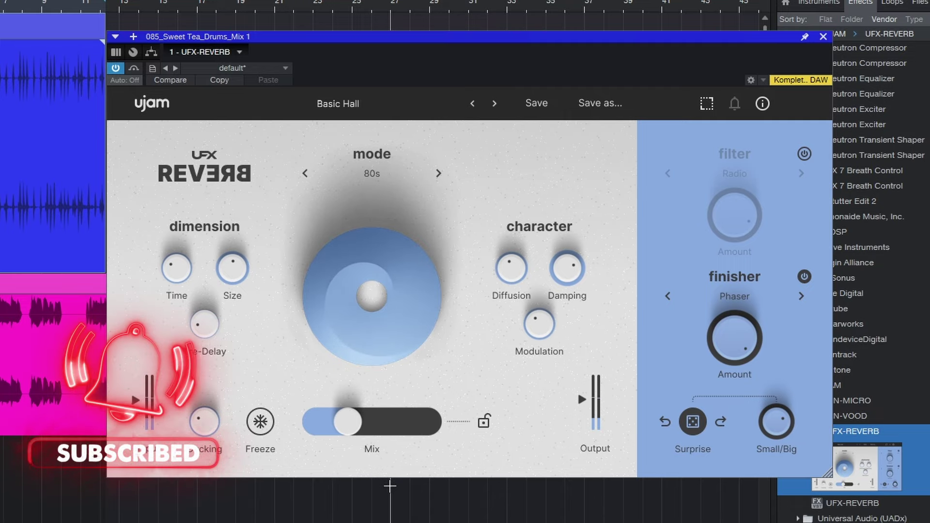
Change the reverb mode to Room and raise Mix to just under half
click(376, 172)
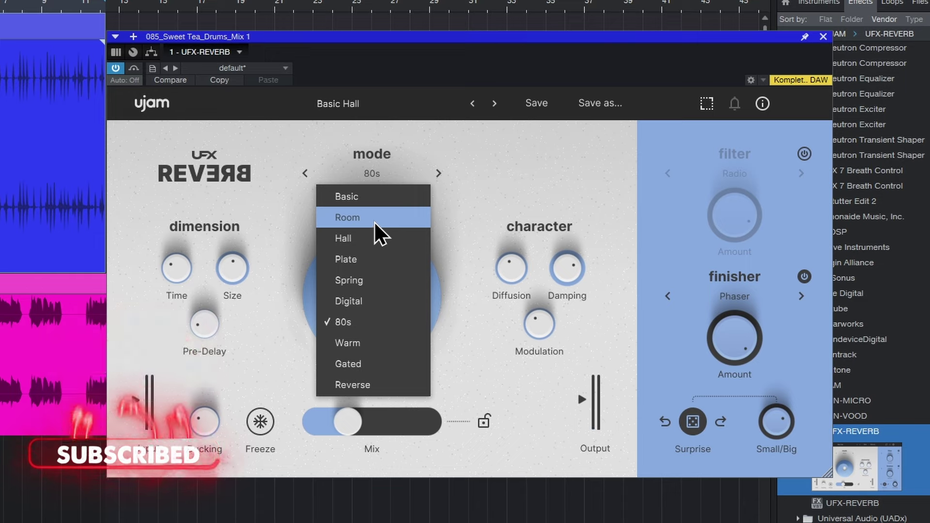
click(374, 221)
mouse_move(349, 427)
mouse_down()
mouse_move(361, 434)
mouse_move(407, 424)
mouse_move(360, 423)
mouse_up()
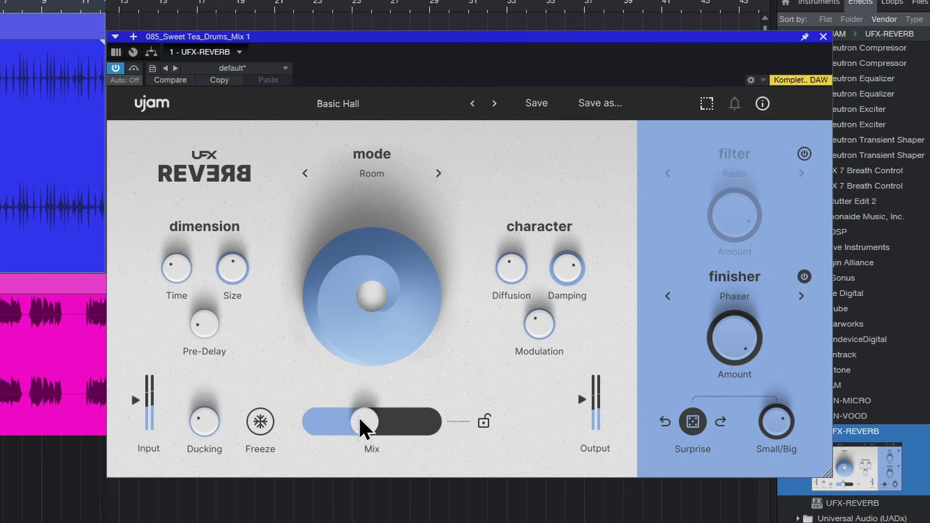
Set the finisher to Delay 1/16 and adjust Mix to 44%
click(740, 314)
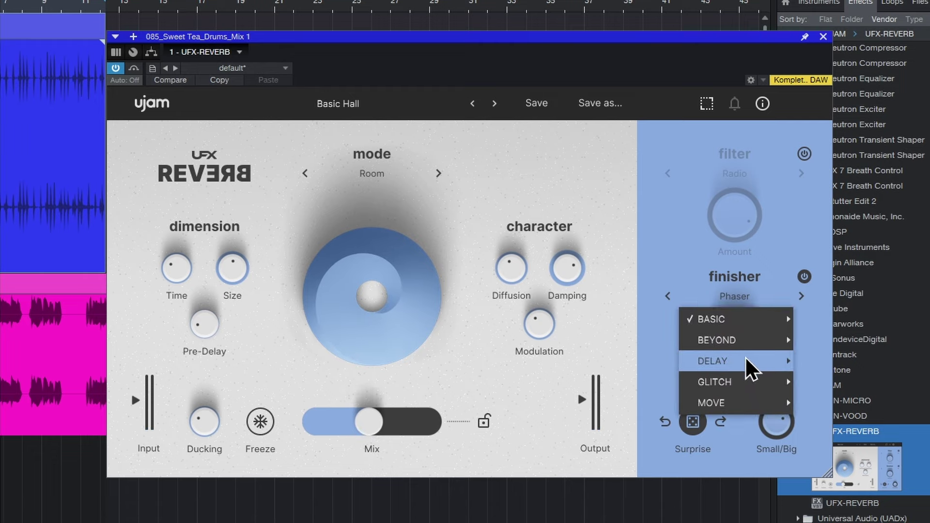
mouse_move(732, 360)
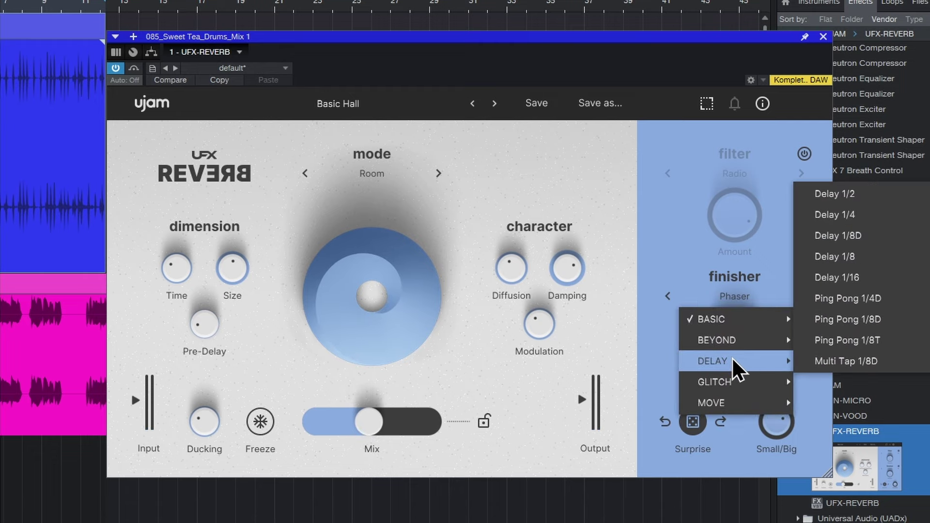
click(836, 277)
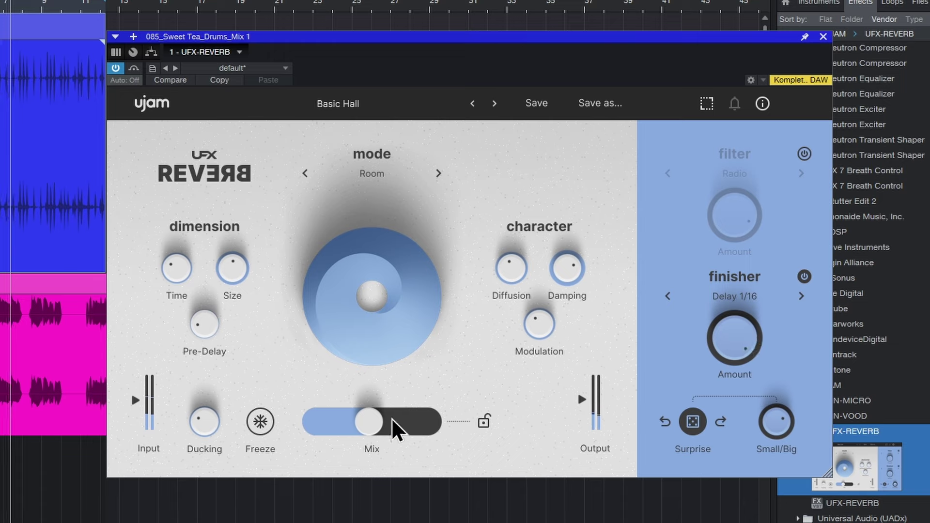
drag(379, 431, 377, 434)
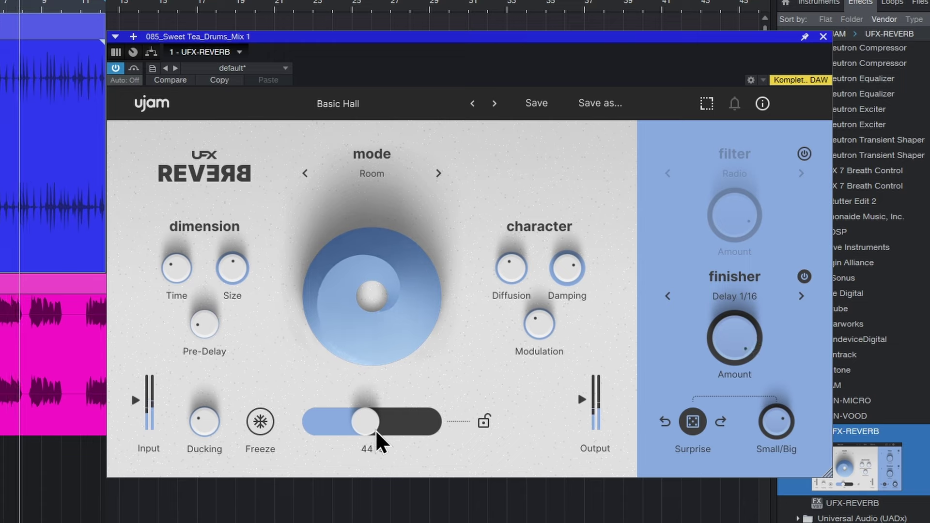
Set the finisher to Second Shadow from the Glitch category and lower Ducking while keeping Mix around 44%
click(783, 307)
mouse_move(786, 389)
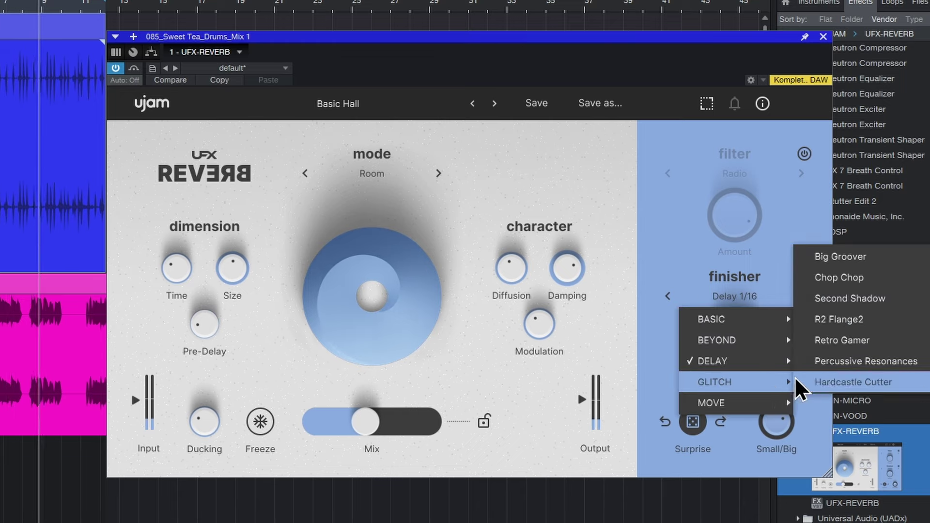
click(866, 300)
mouse_move(357, 423)
mouse_down()
mouse_move(388, 427)
mouse_move(363, 426)
mouse_up()
drag(204, 423, 207, 452)
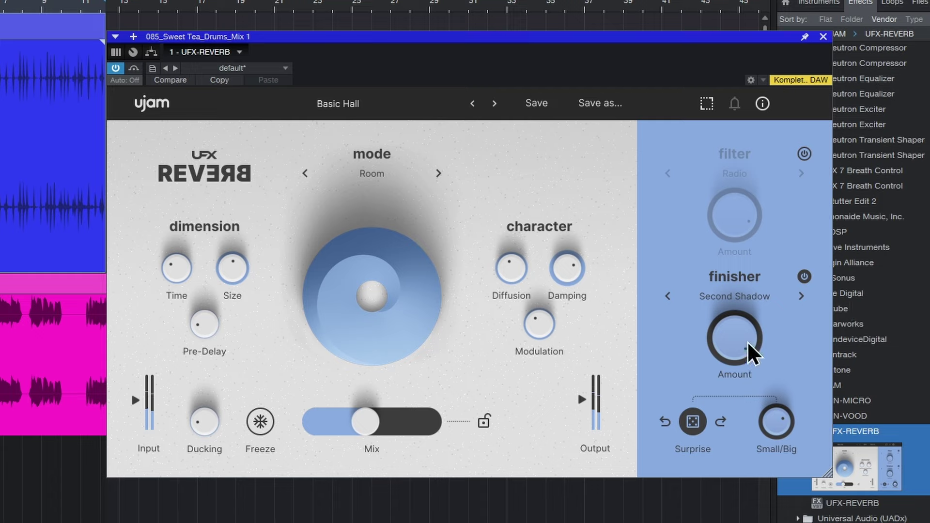
Audition the R2 Flange2 finisher with the Radio filter turned on, raising Mix to about 64%
drag(366, 428, 371, 430)
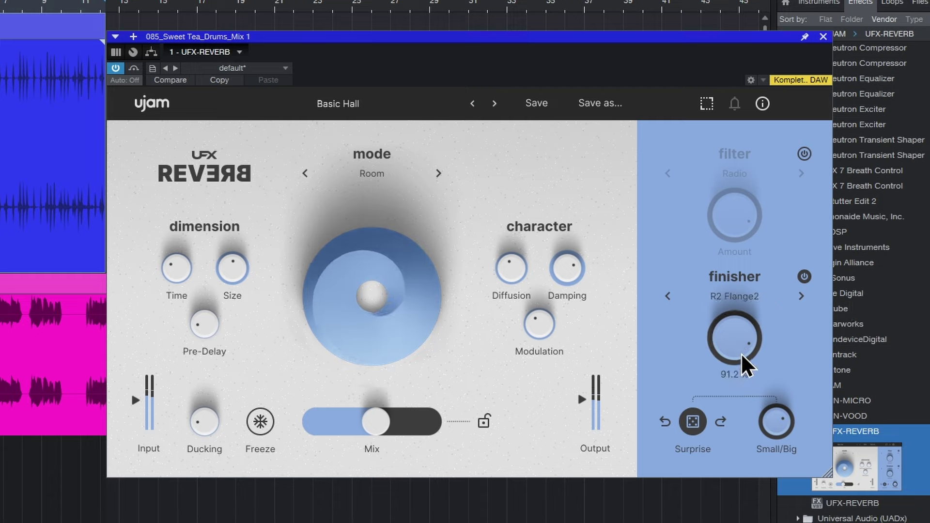
click(804, 154)
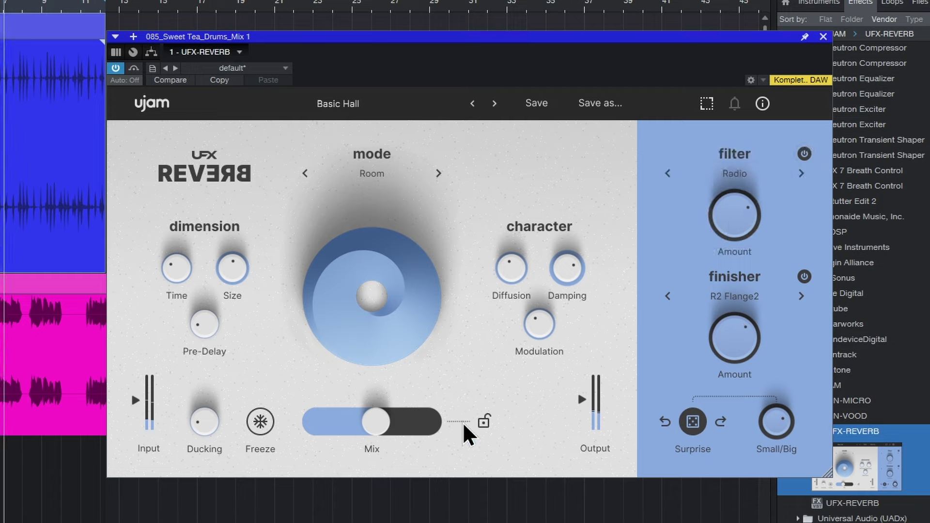
drag(380, 428, 393, 425)
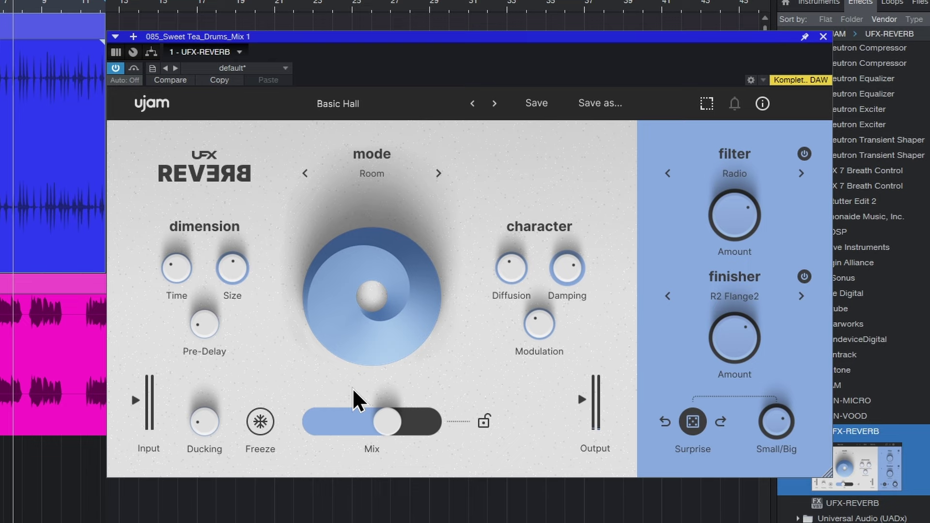
Set the finisher to Percussionizer from the Move category, play the drums and fine-tune its Amount
click(748, 295)
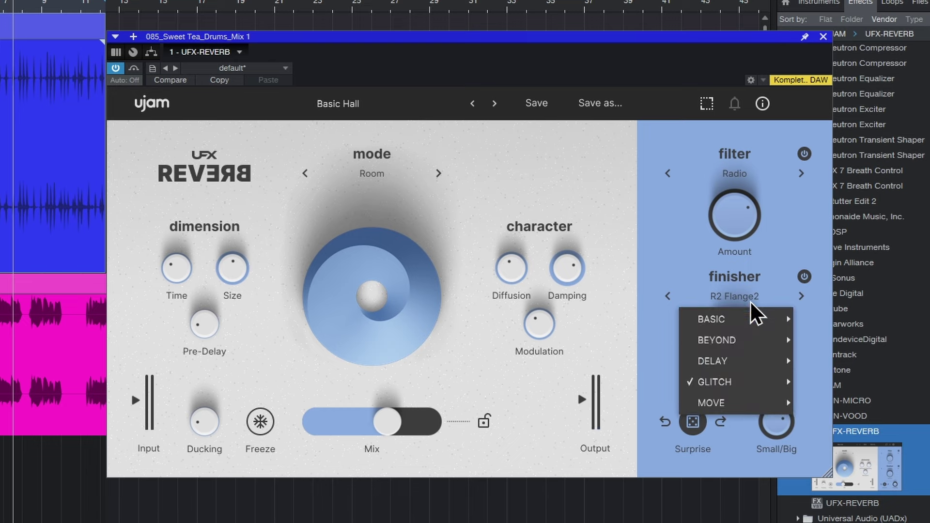
mouse_move(728, 406)
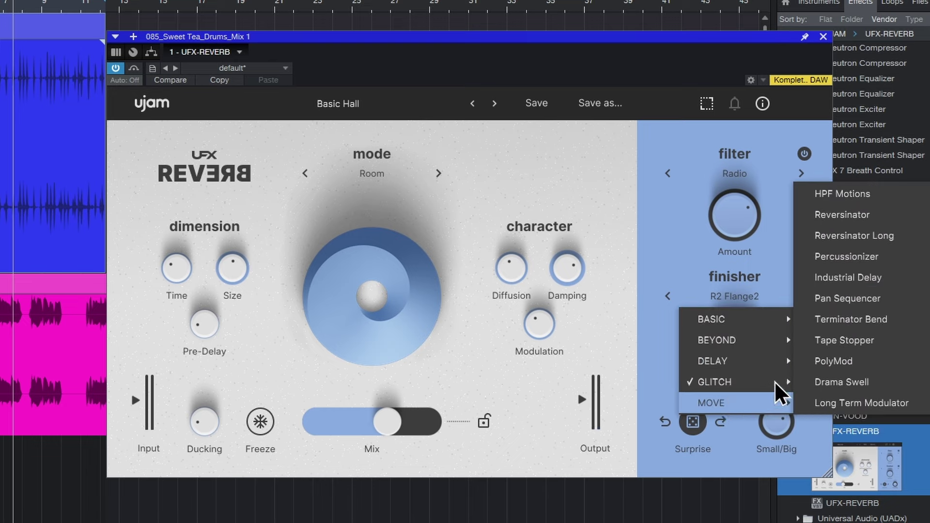
click(814, 216)
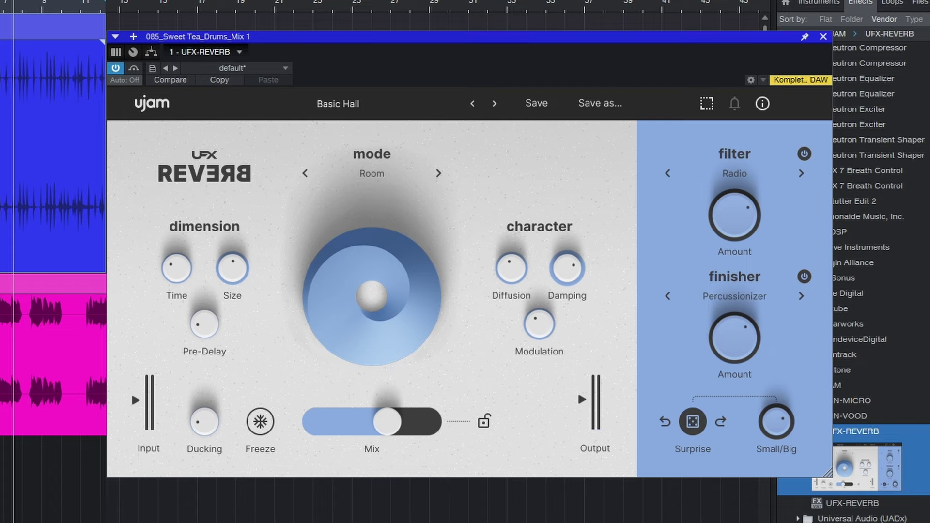
key(space)
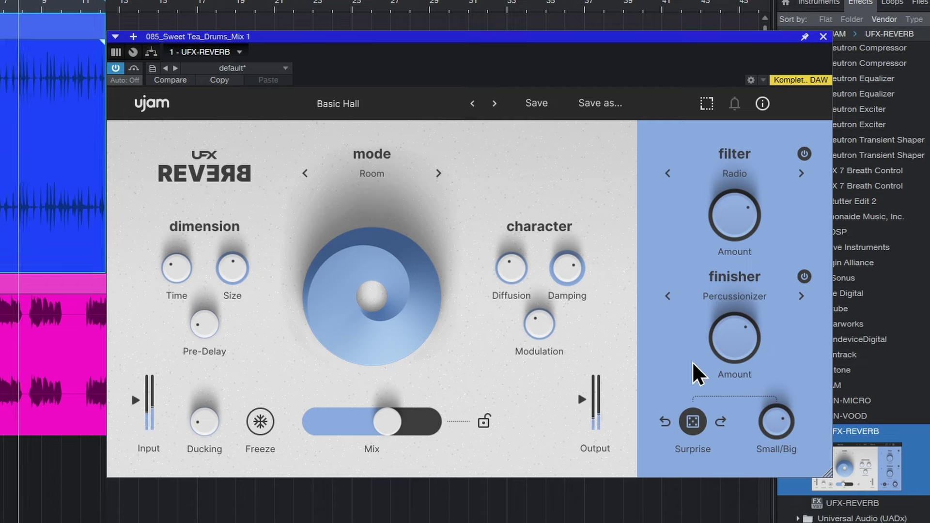
drag(741, 359, 711, 378)
key(space)
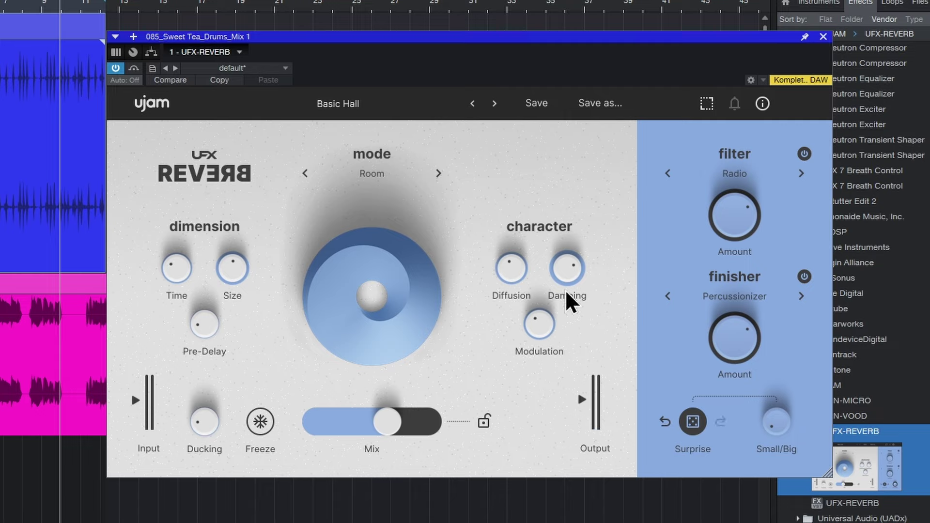
Randomize the drum reverb several times with Surprise, playing the drums to audition the combinations
click(691, 428)
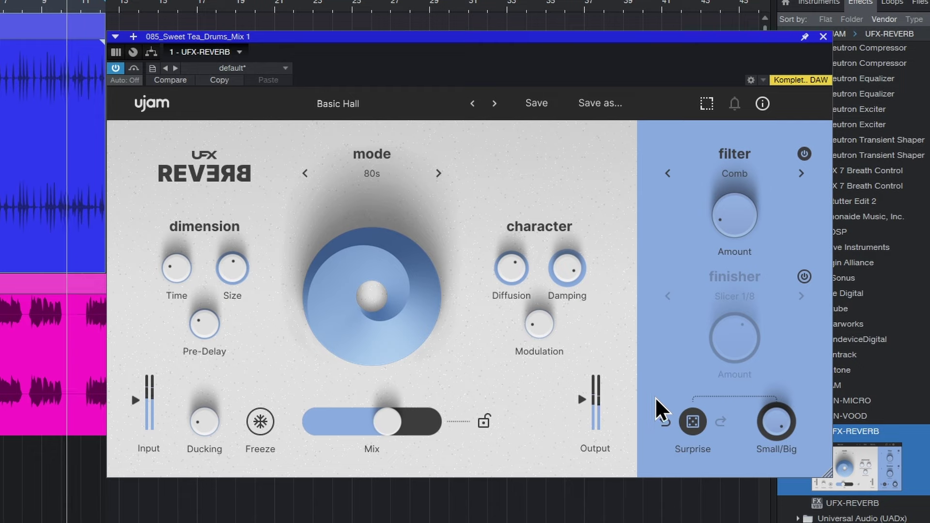
click(682, 439)
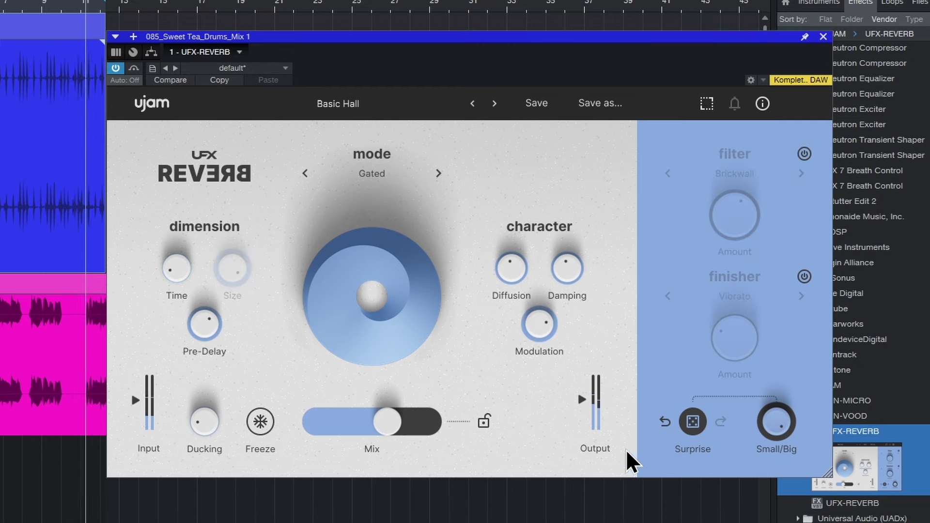
click(693, 423)
key(space)
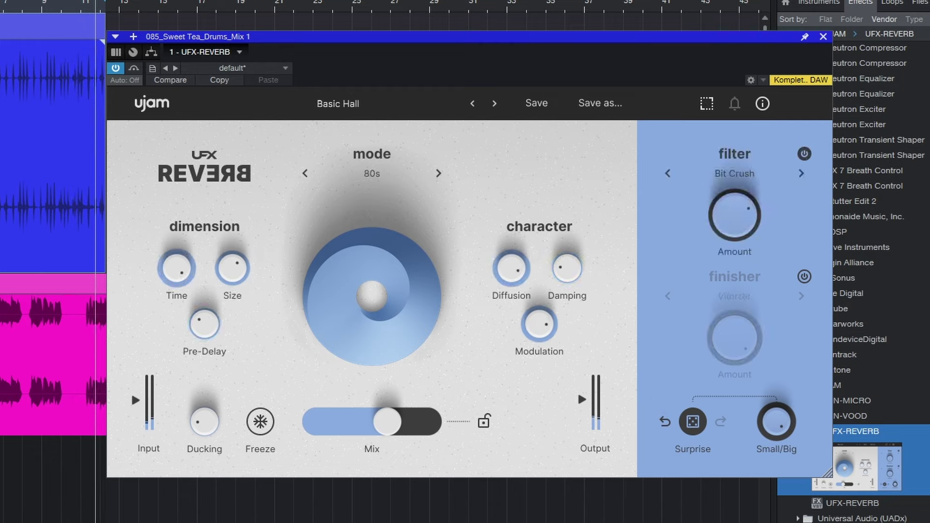
key(space)
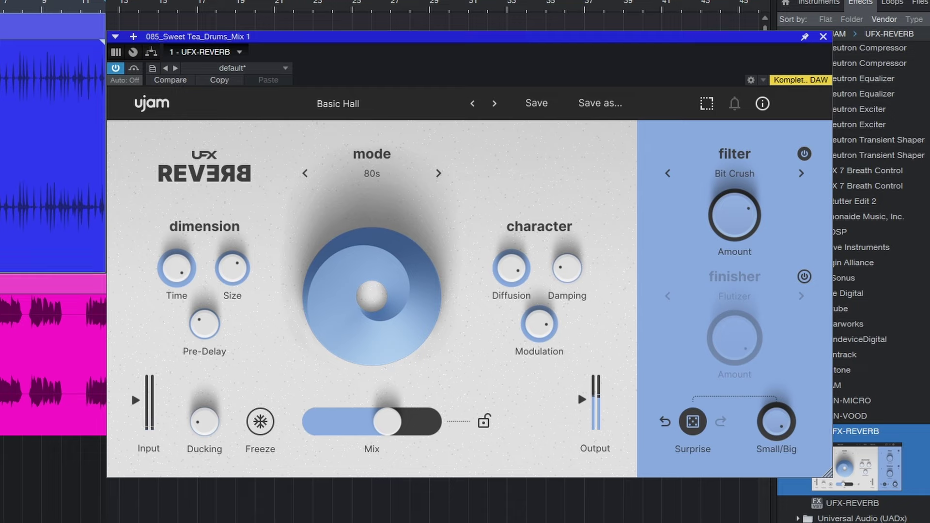
click(693, 421)
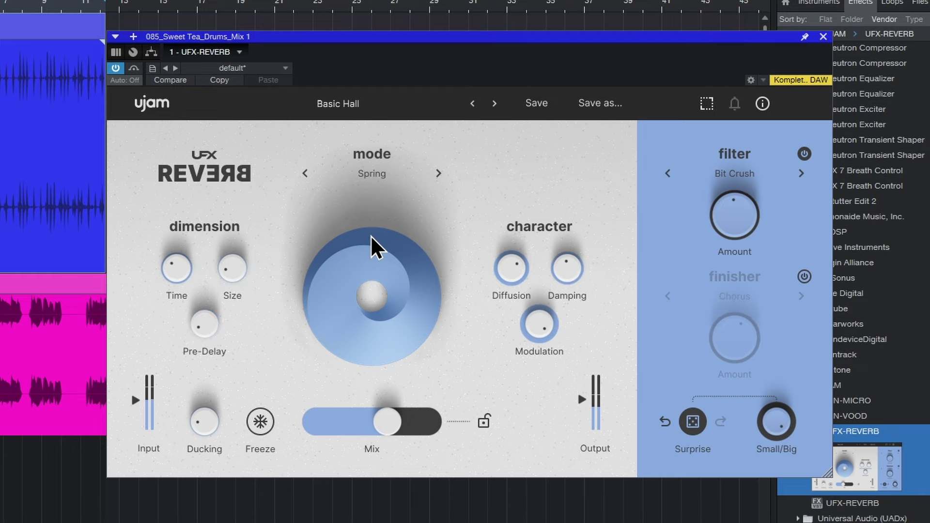
Bring up the UFX-REVERB 2 window for the P2 Main Vocal Dry track and reposition it
click(68, 21)
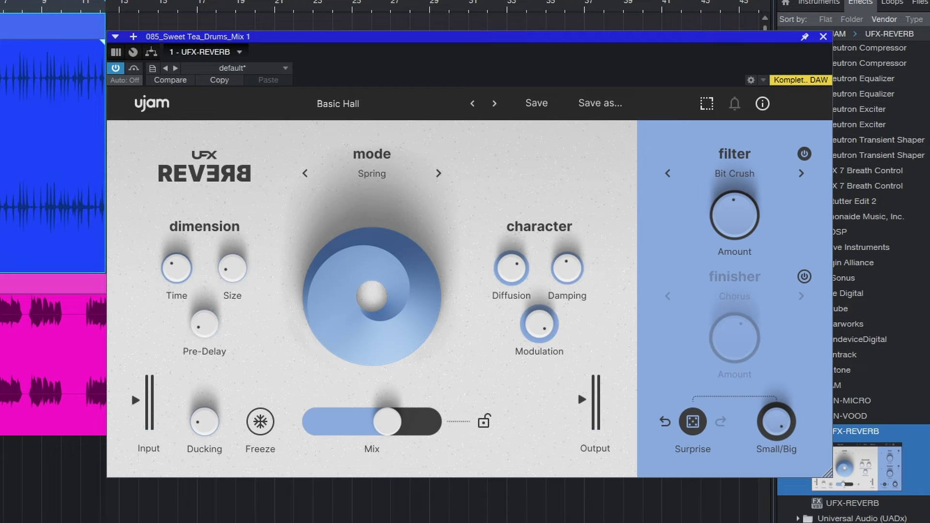
click(68, 431)
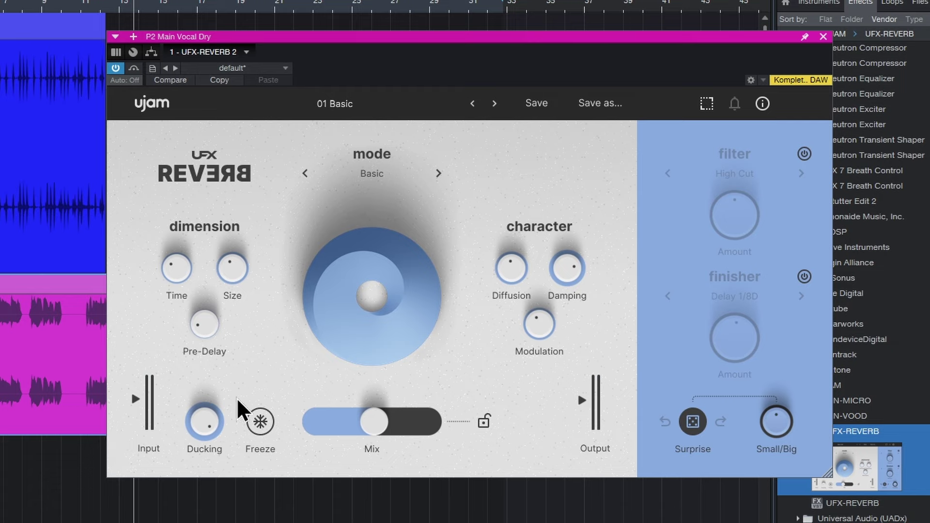
drag(498, 37, 535, 53)
Randomize the main vocal's reverb twice with Surprise during playback, moving the plug-in window clear of the vocal clip
click(729, 437)
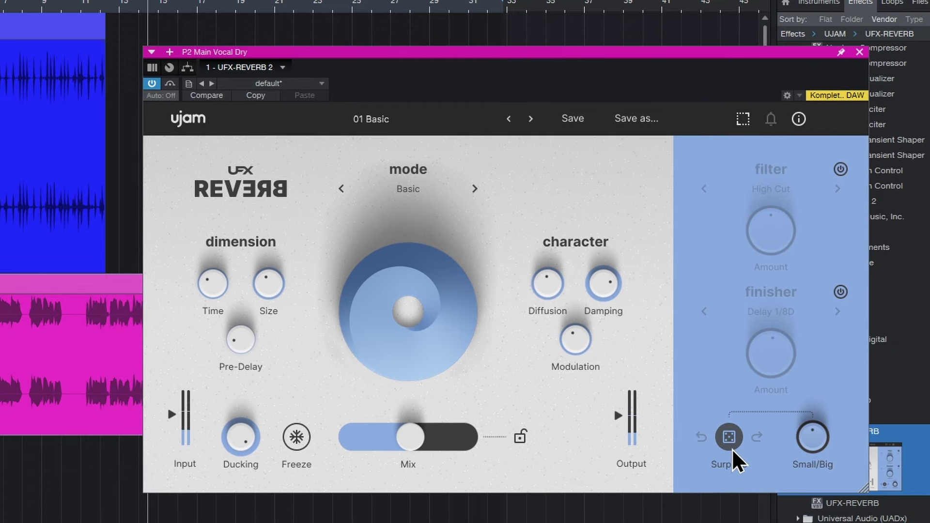
drag(452, 53, 509, 42)
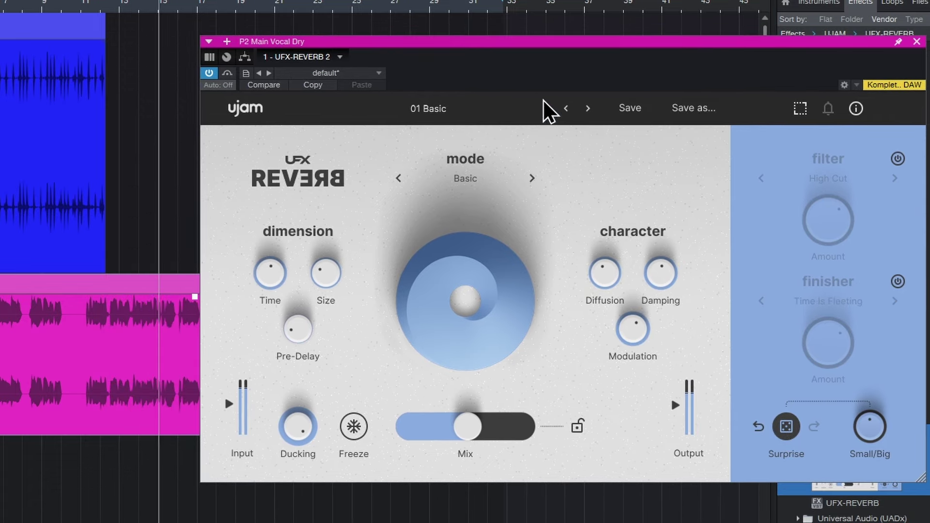
click(786, 427)
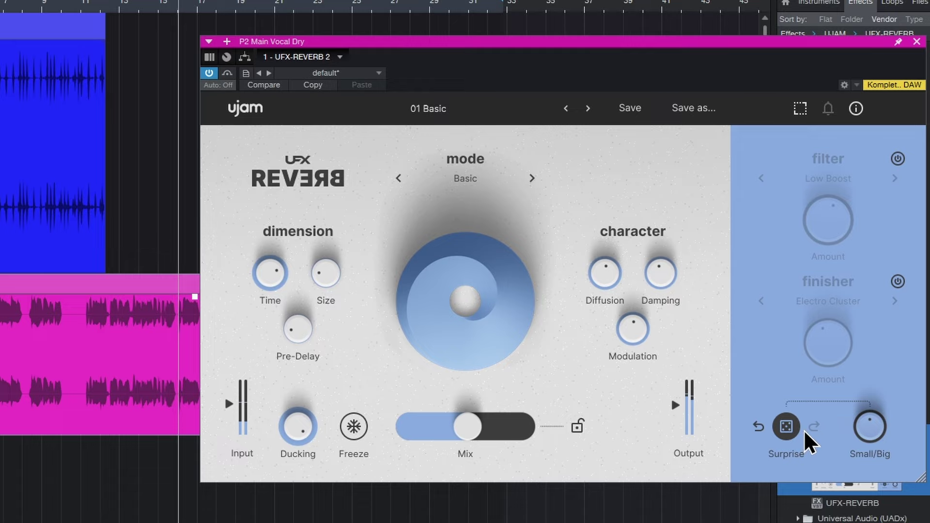
Randomize the main vocal's reverb with Surprise and set its Mix to 75% and Ducking to 47%, playing the vocal to audition it
click(787, 430)
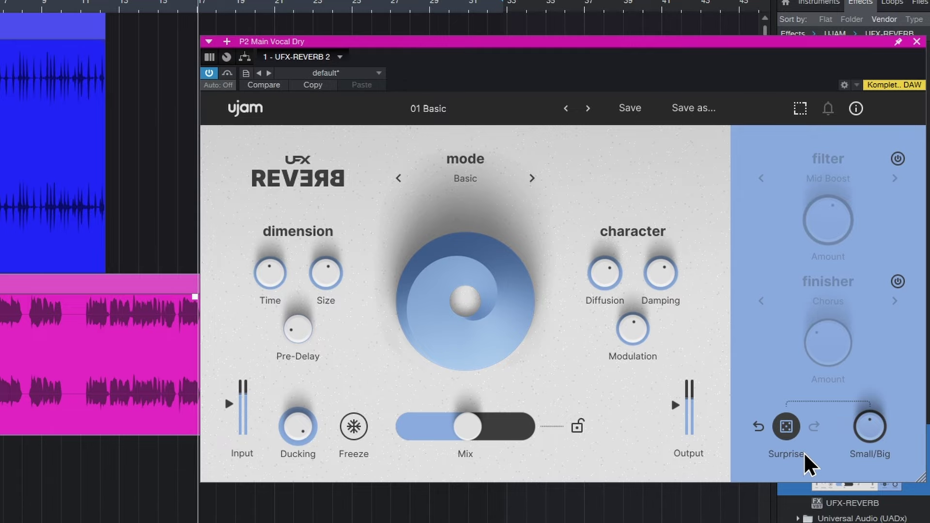
click(787, 430)
drag(483, 421, 495, 433)
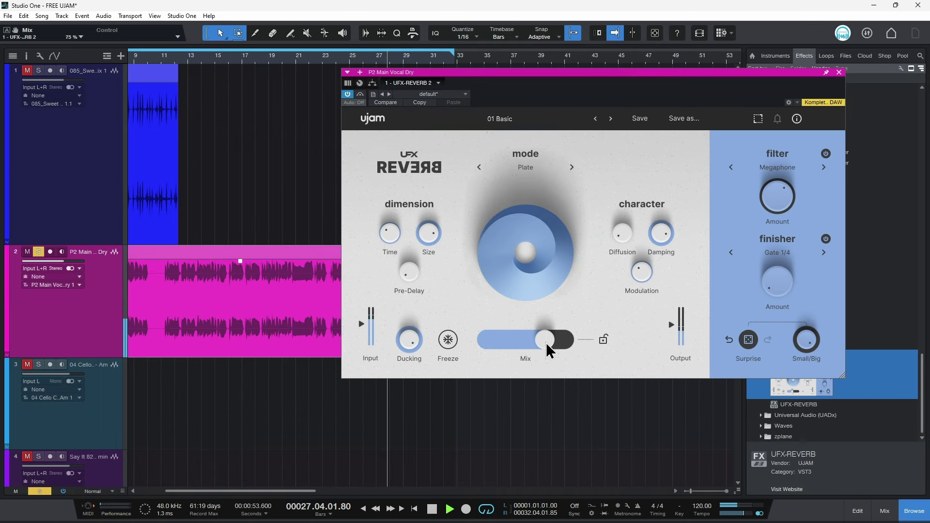
key(space)
key(space)
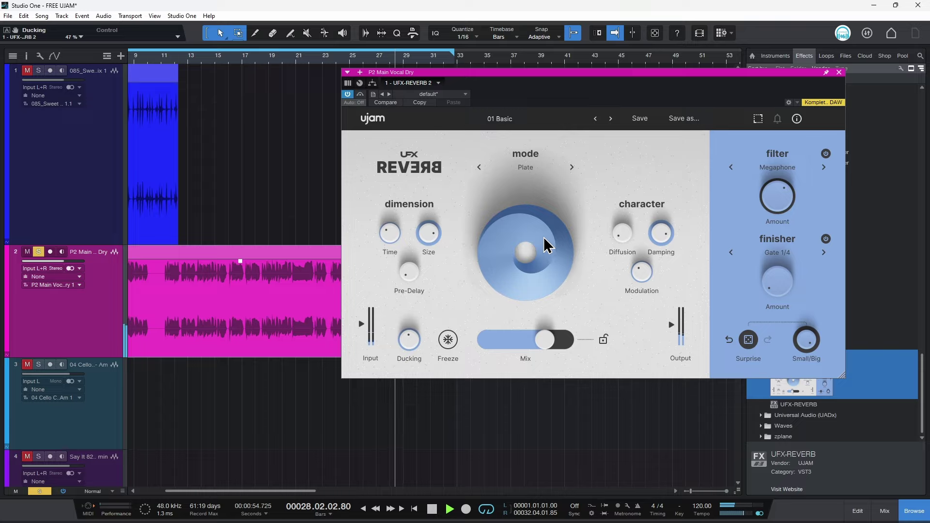
drag(556, 86, 570, 89)
key(space)
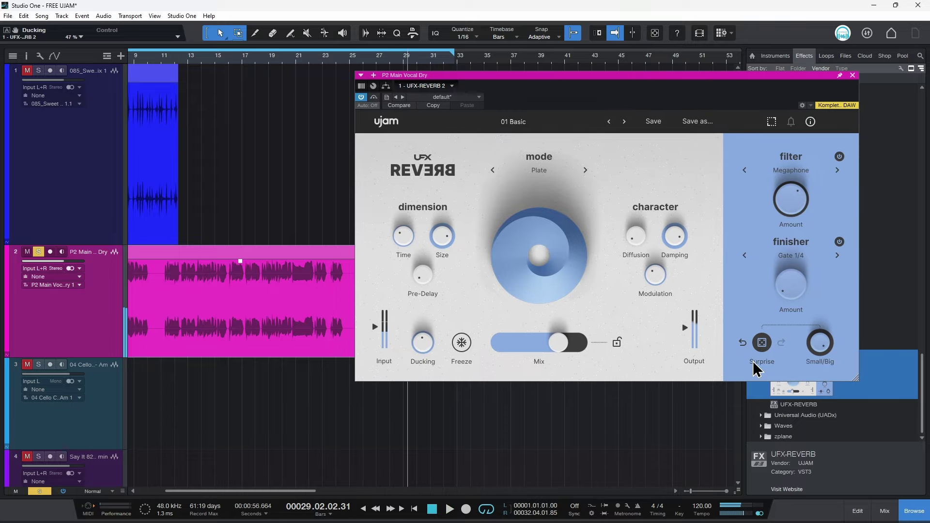
drag(513, 85, 527, 77)
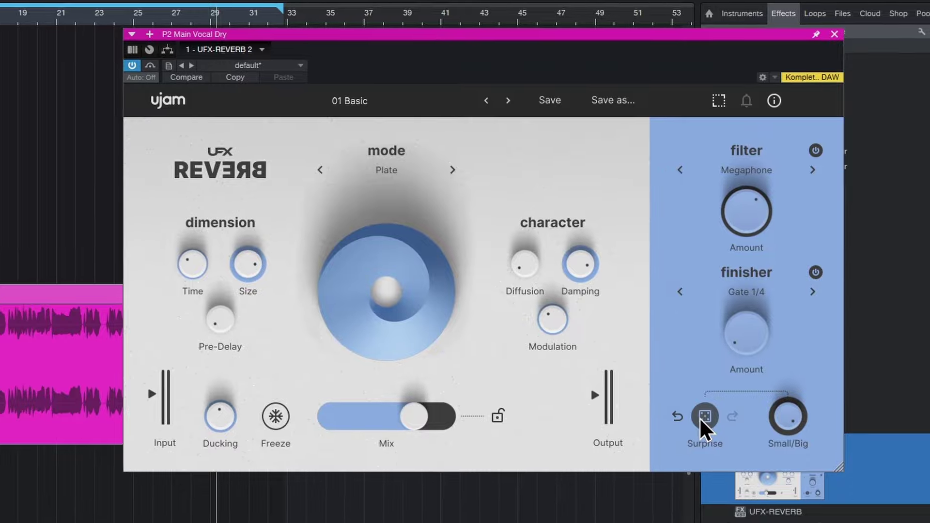
Try another Surprise combination on the main vocal during playback and undo the randomization
click(728, 376)
key(space)
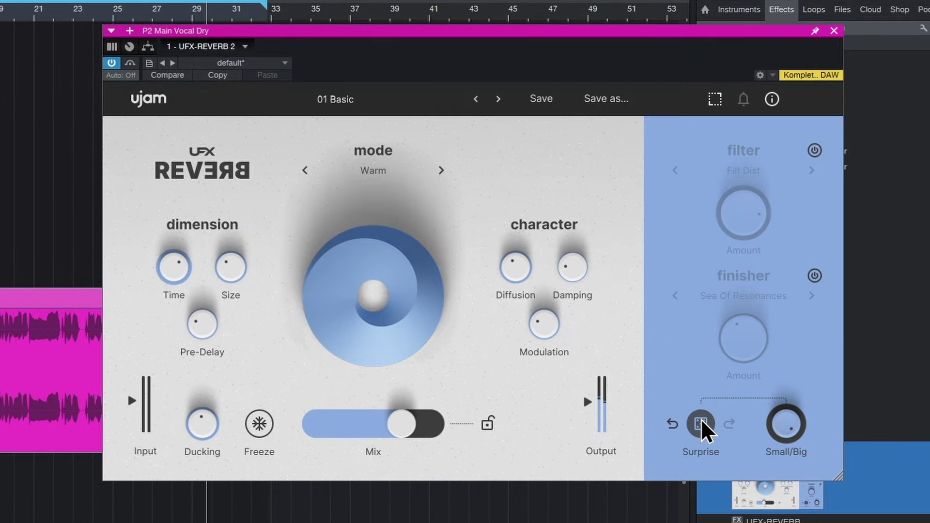
click(673, 424)
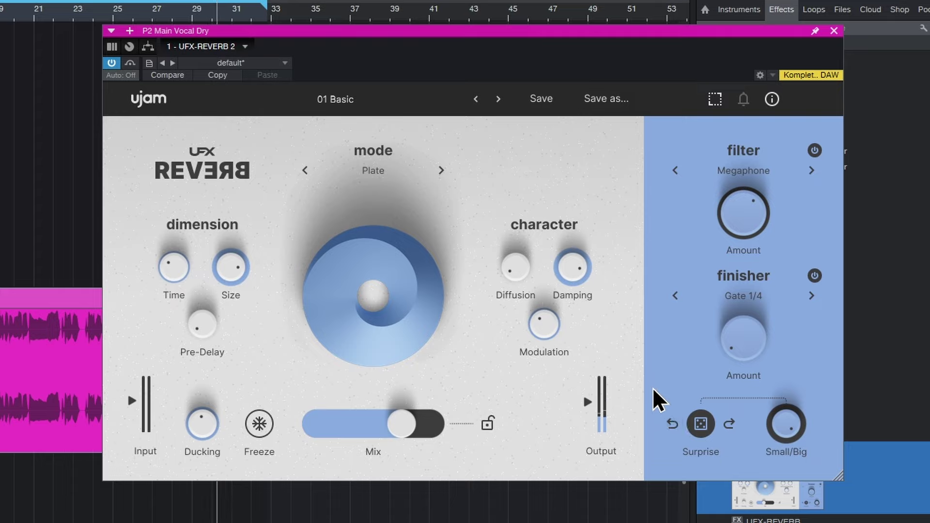
Generate two more Surprise combinations, compare them with undo and redo during playback, and reduce the Small/Big amount
click(701, 424)
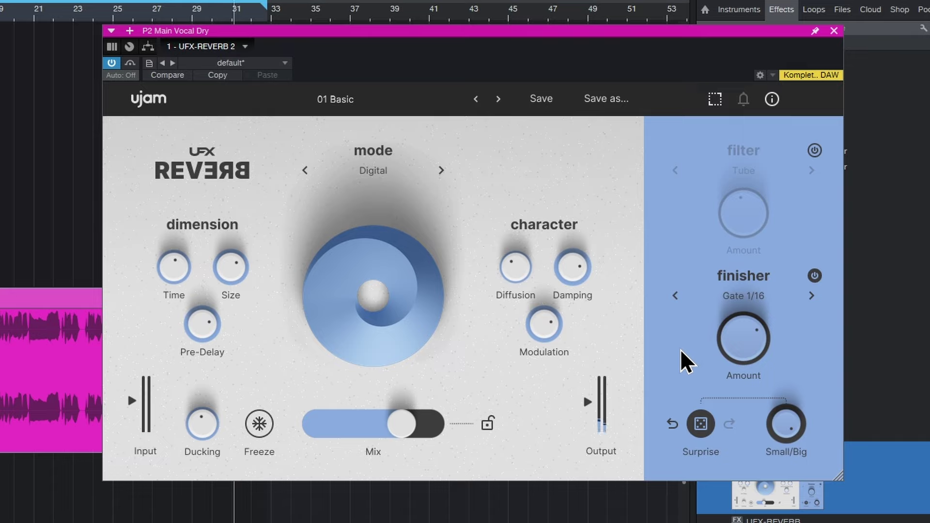
click(692, 417)
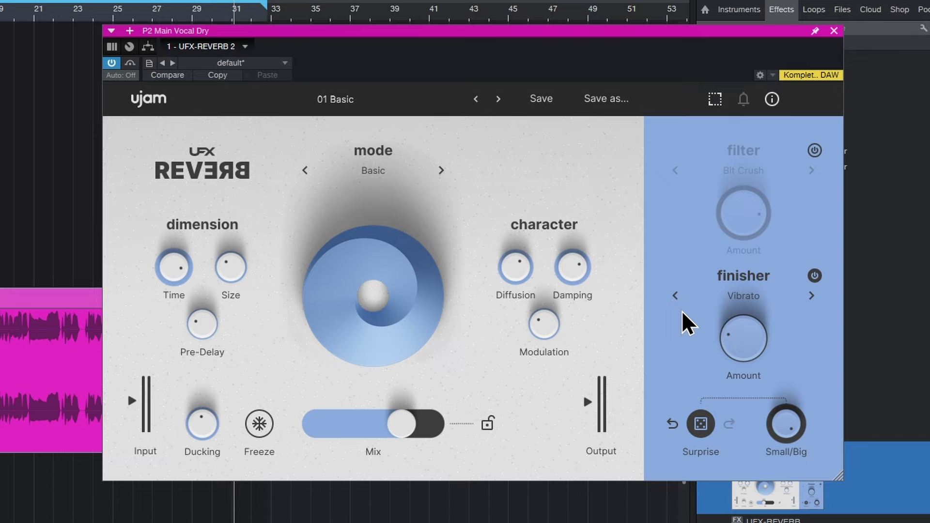
click(671, 424)
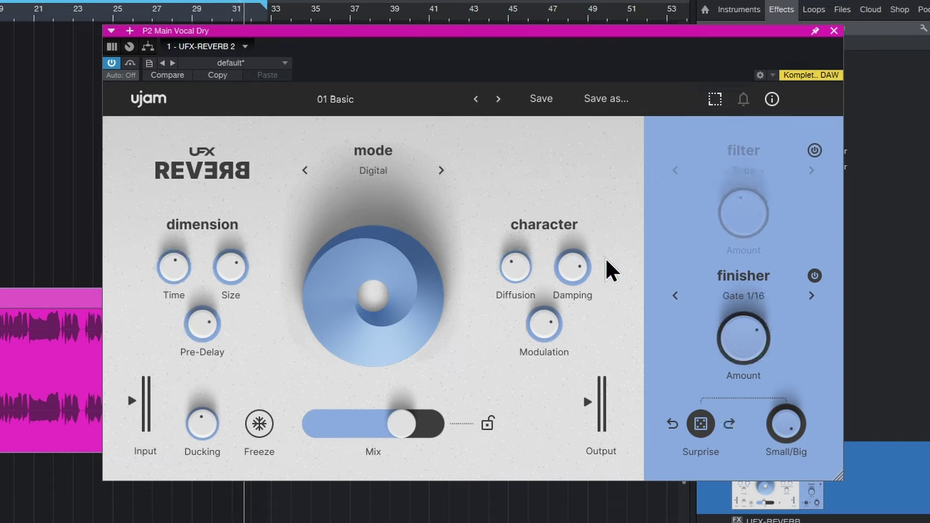
click(41, 12)
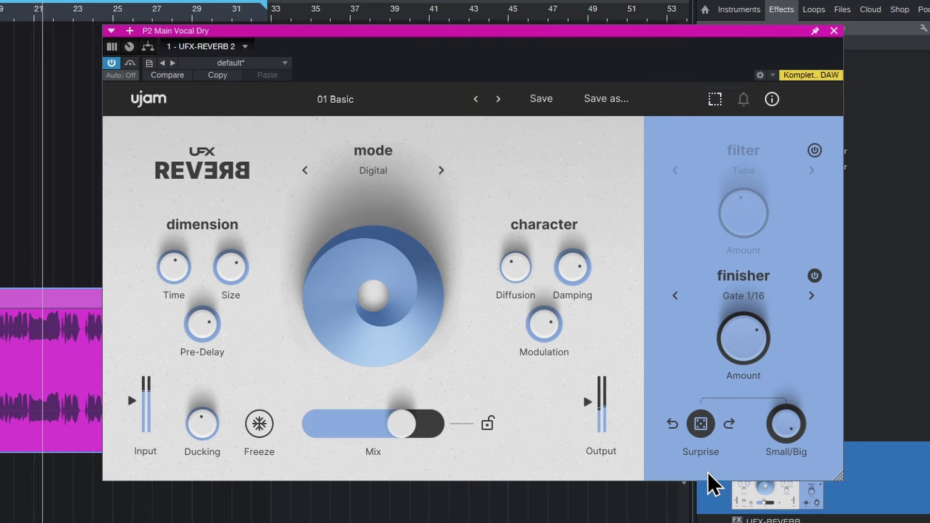
click(729, 426)
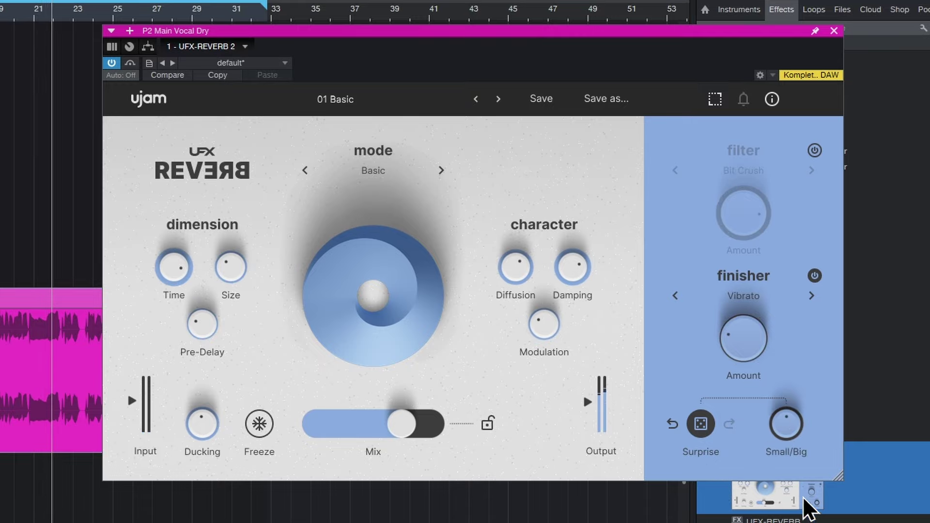
drag(836, 474, 787, 453)
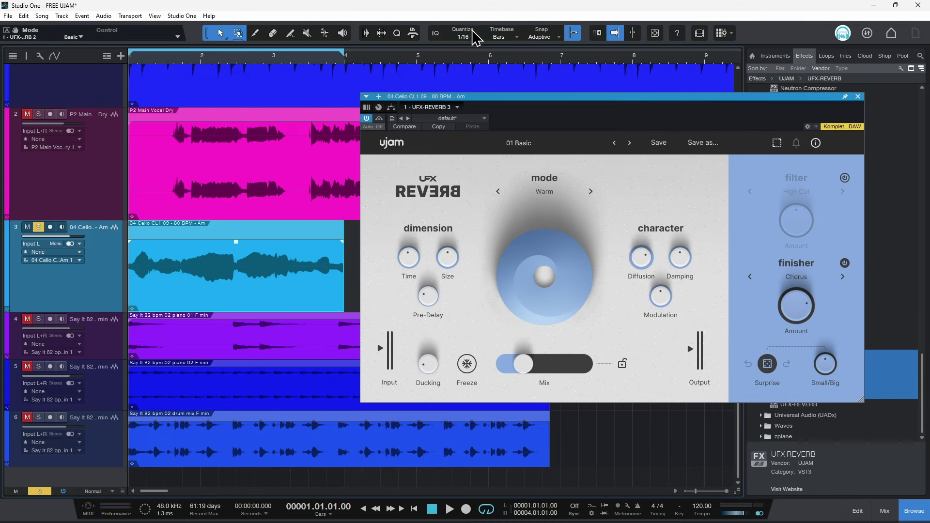
Play the cello with UFX-REVERB 3 bypassed and re-enabled to compare the dry and reverberated sound
click(367, 118)
key(space)
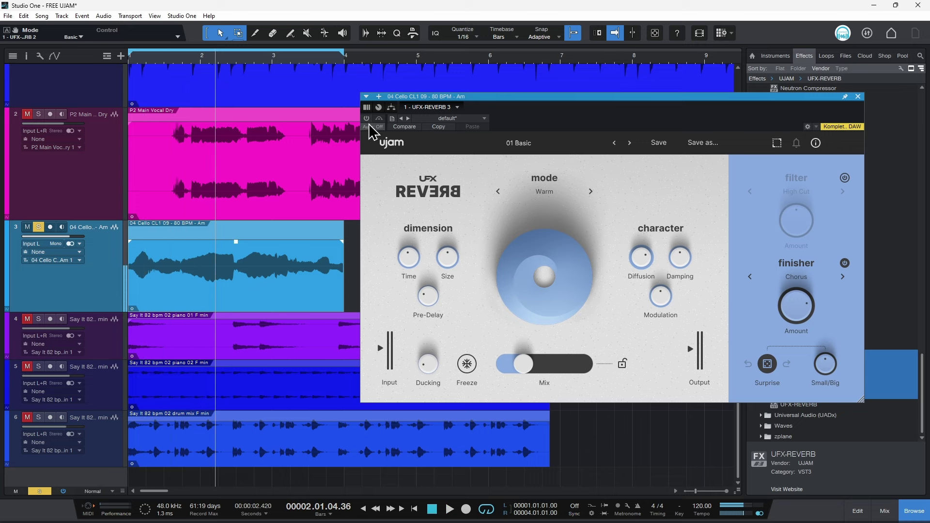
drag(569, 99, 511, 83)
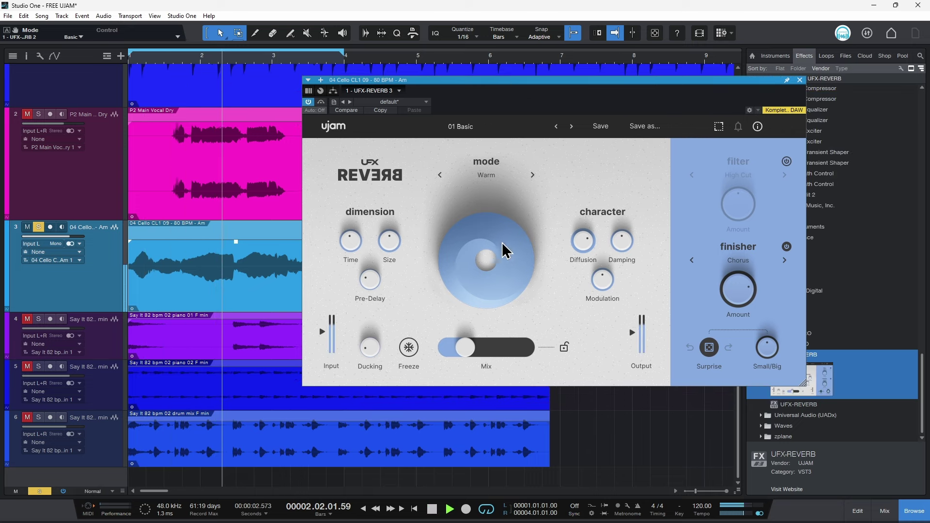
key(space)
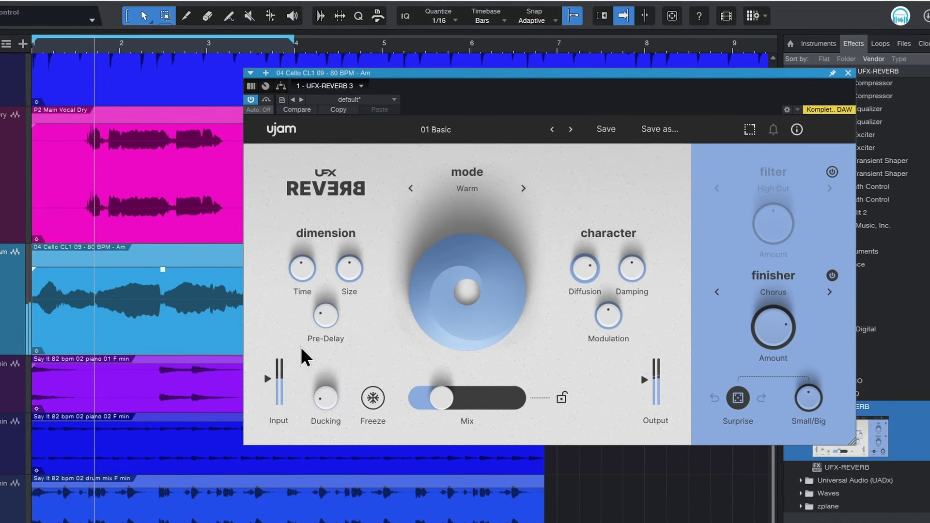
Hold the cello's reverb tail with Freeze during playback and switch Freeze off again
mouse_move(443, 405)
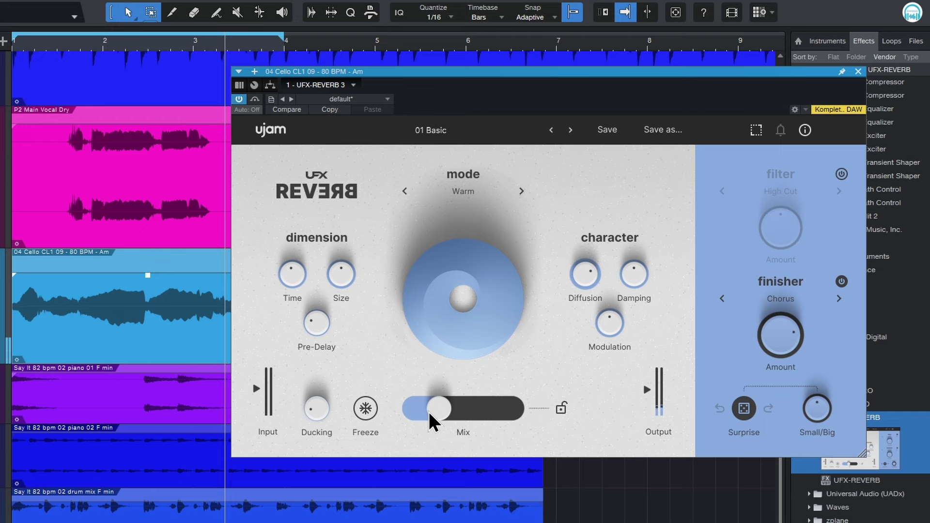
drag(514, 73, 580, 61)
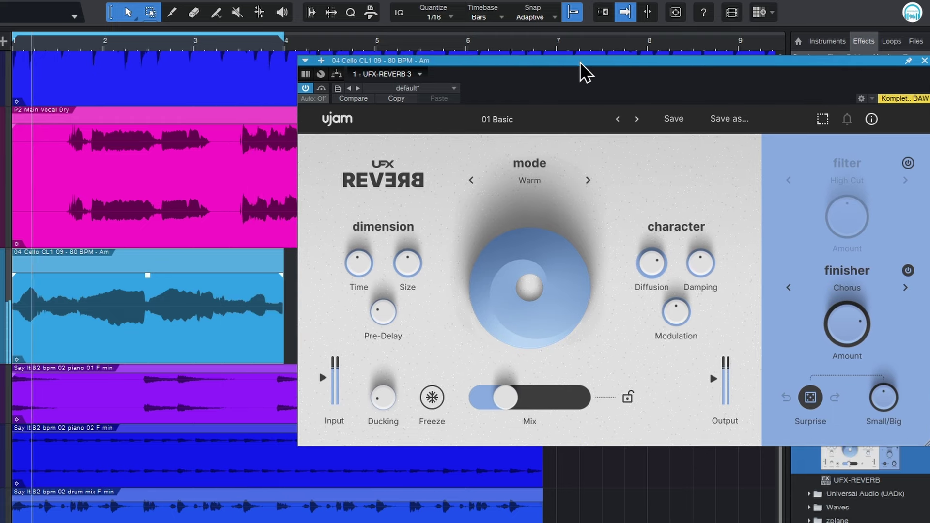
click(434, 397)
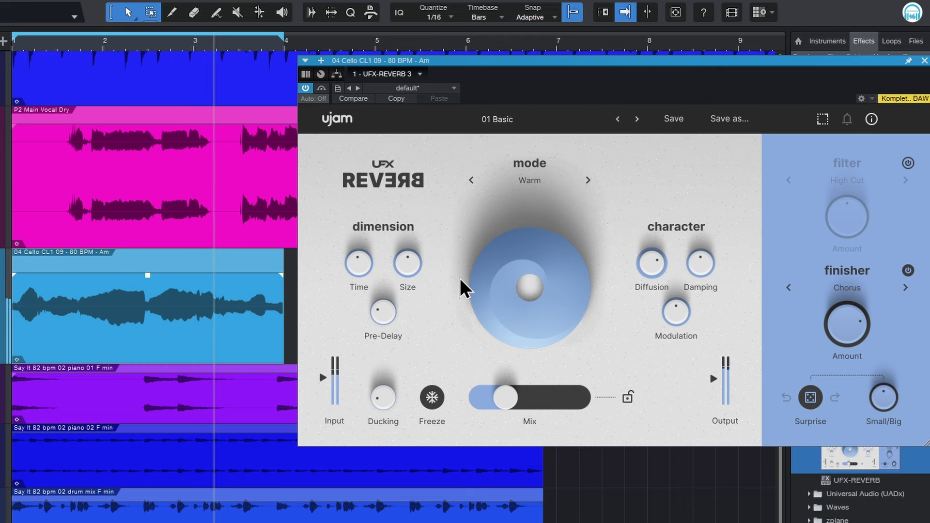
drag(546, 97, 567, 60)
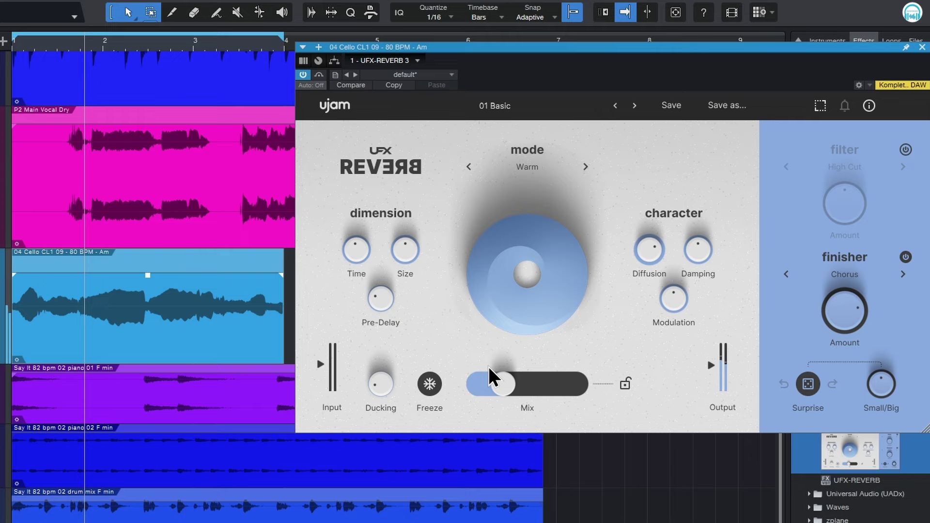
drag(505, 415, 504, 386)
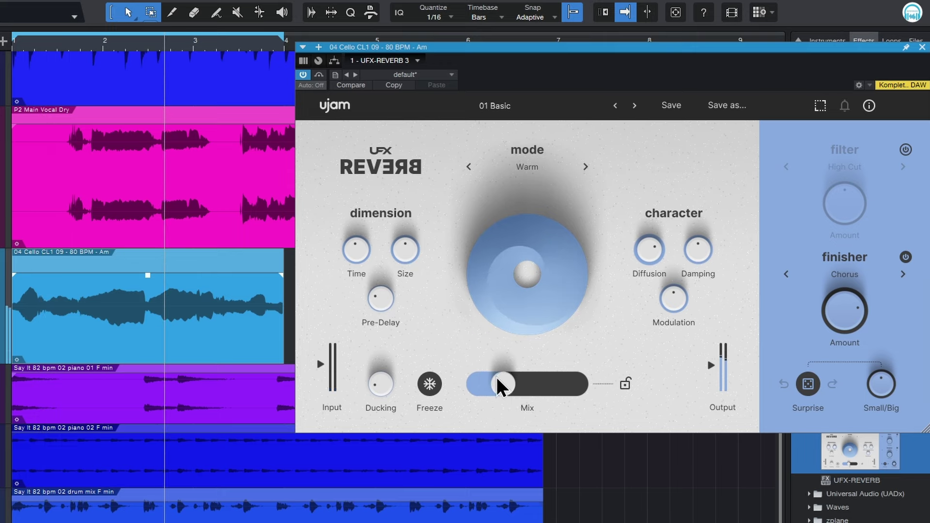
click(427, 388)
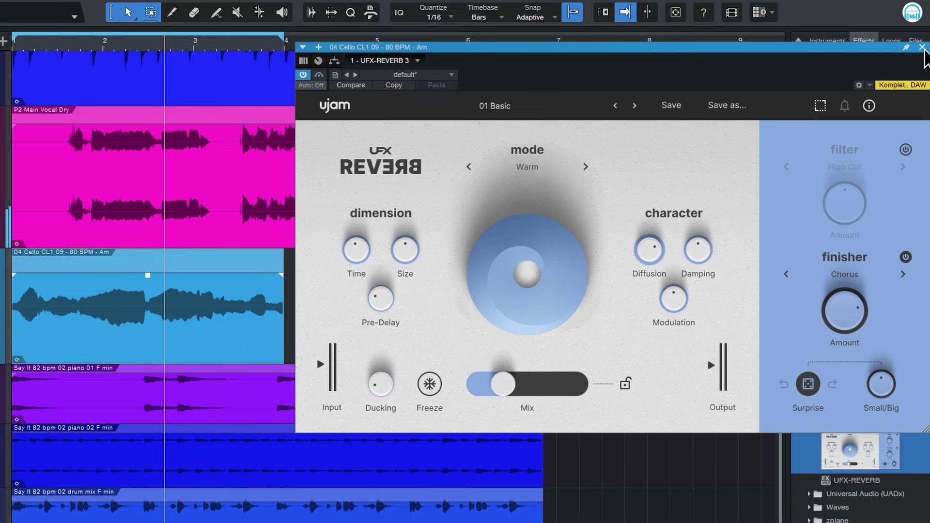
Close the cello's reverb window and bring up UFX-REVERB 4 for the piano 01 clip while it plays
click(921, 47)
click(328, 414)
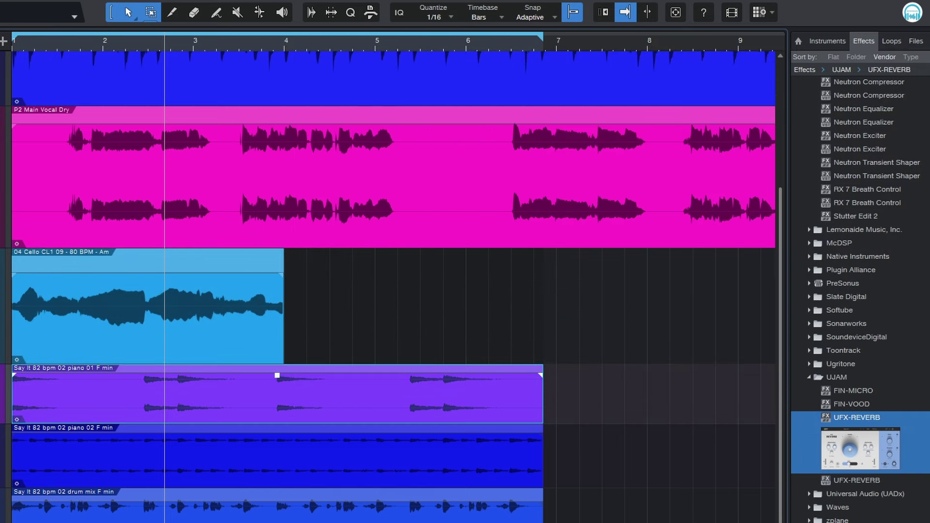
key(space)
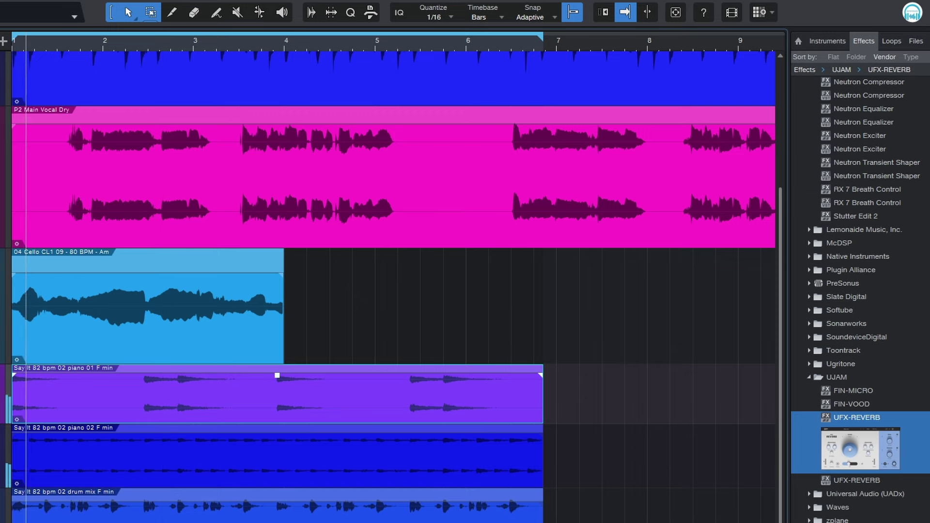
key(F11)
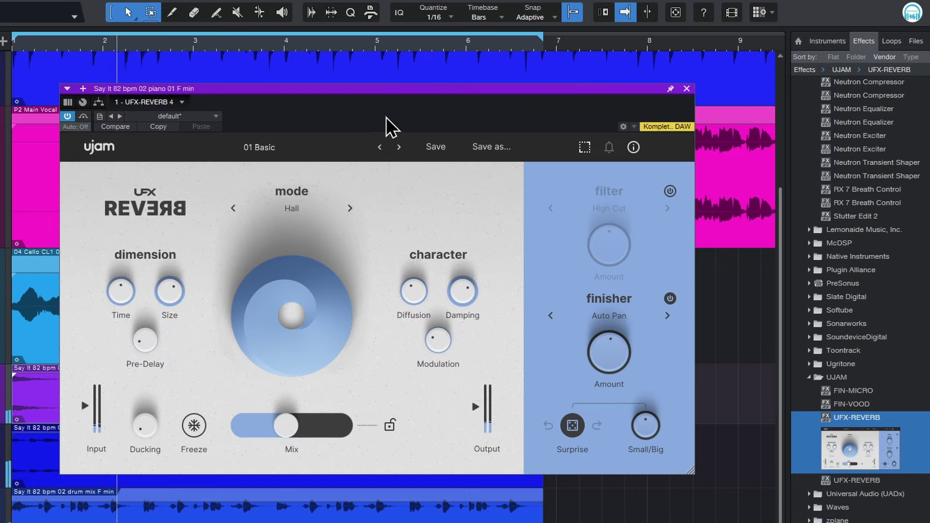
drag(387, 96, 495, 97)
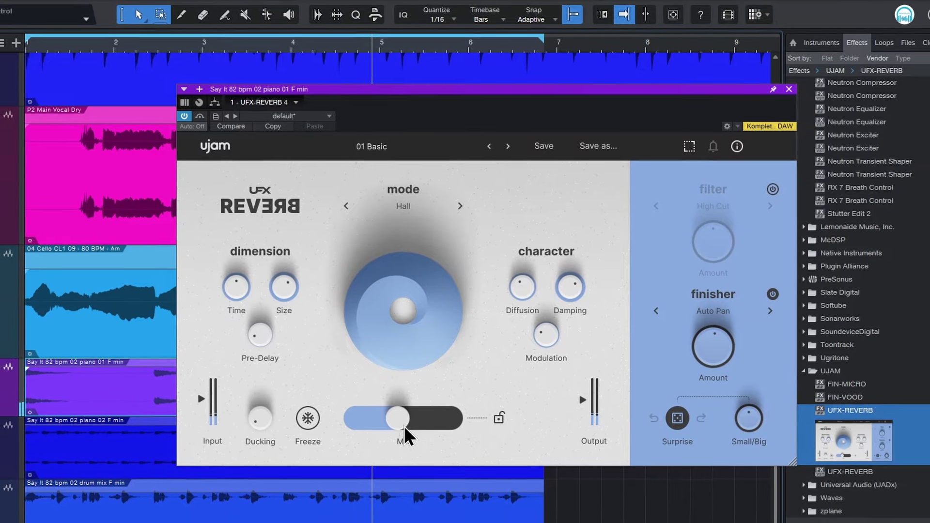
Set the piano reverb's mode to Warm and adjust its Mix to just under the midpoint
drag(393, 425, 407, 425)
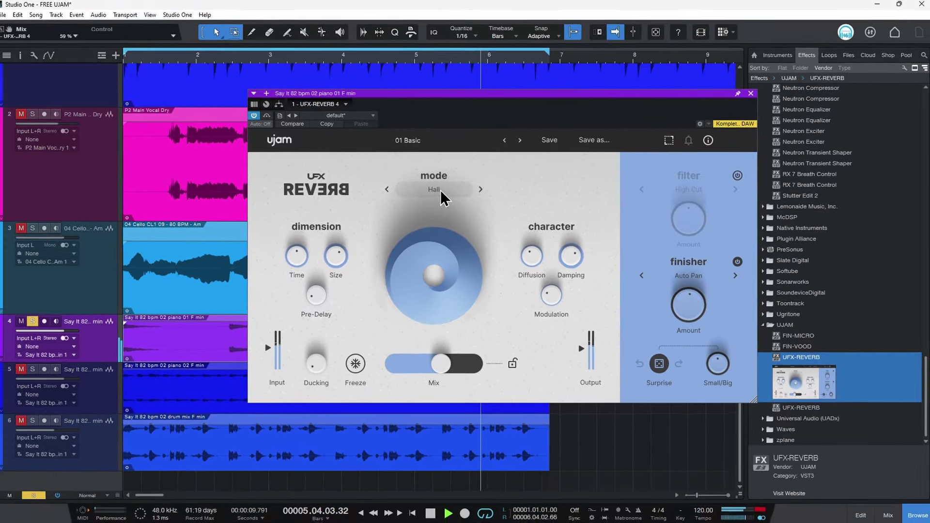
click(431, 195)
click(462, 280)
click(459, 192)
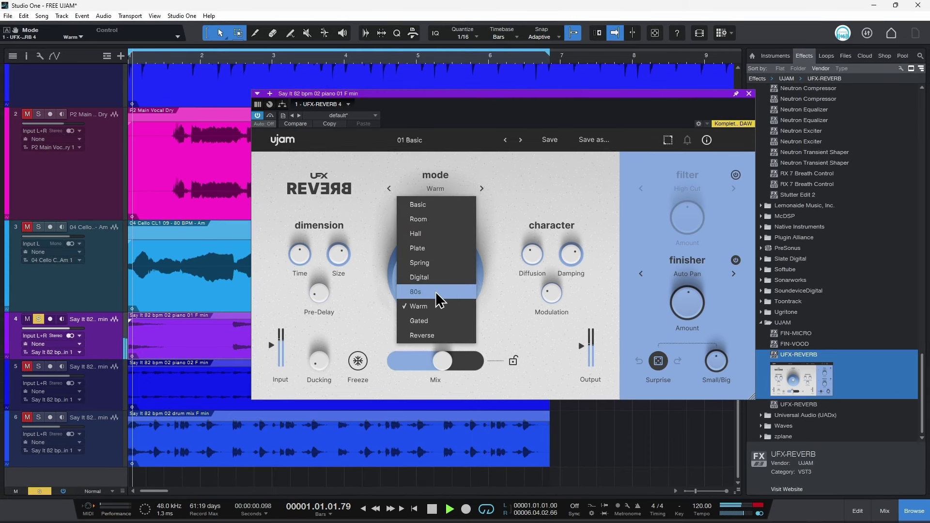
click(438, 304)
drag(442, 362, 433, 363)
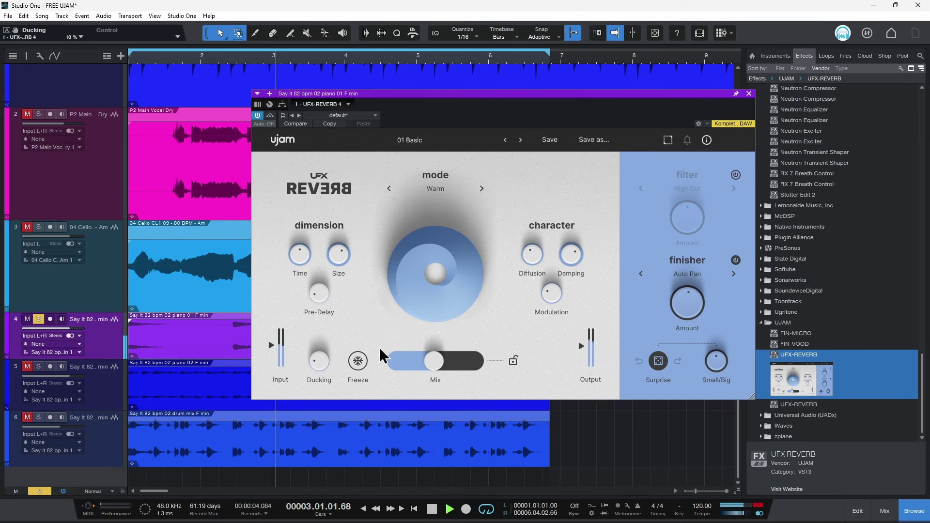
Set the piano reverb's finisher to Chop Chop from the Glitch category and raise its Amount during playback
click(708, 273)
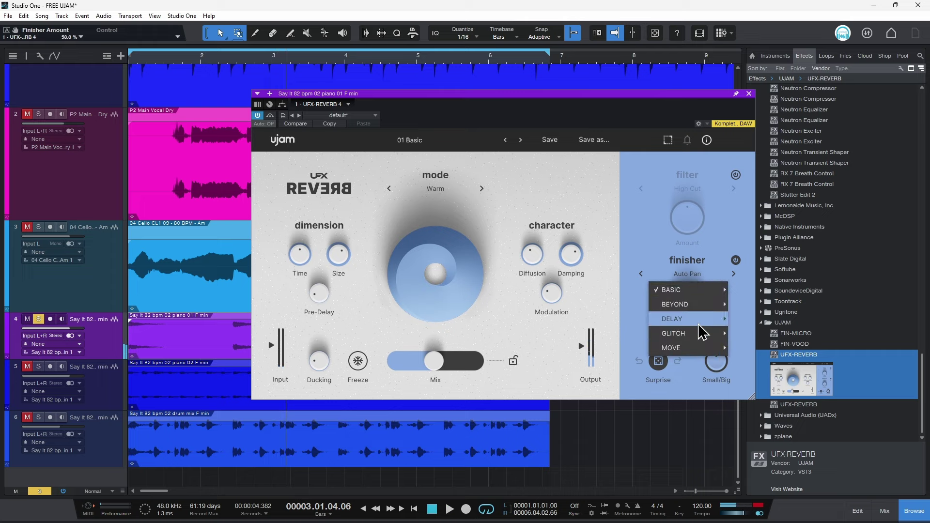
mouse_move(698, 325)
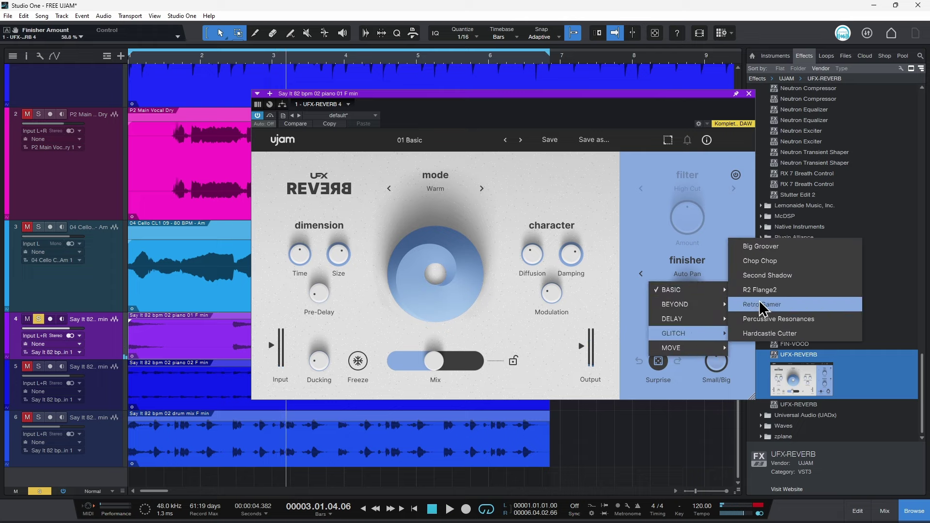
click(774, 265)
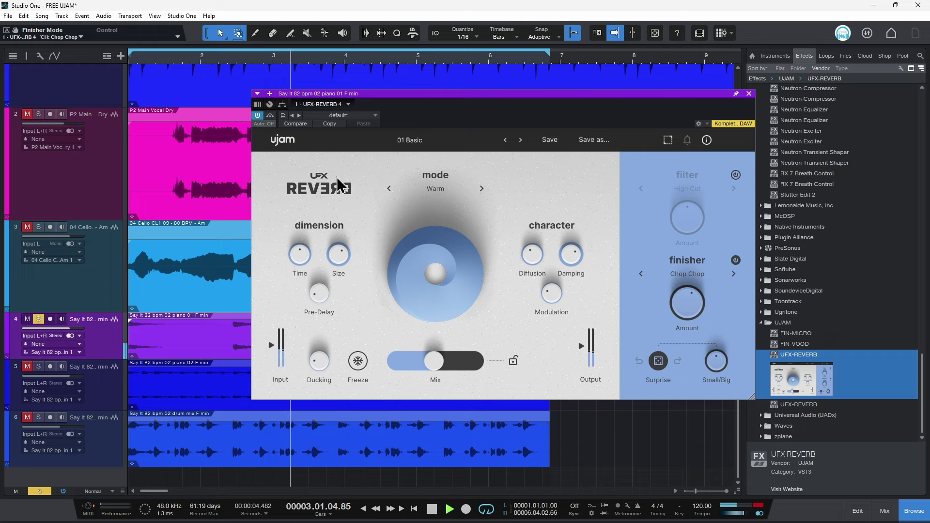
mouse_move(676, 320)
mouse_down()
mouse_move(697, 268)
mouse_move(683, 304)
mouse_up()
Enable the piano reverb's filter as Tube with its Amount adjusted, and set the Mix to 45%
click(736, 174)
drag(674, 213, 697, 191)
click(692, 188)
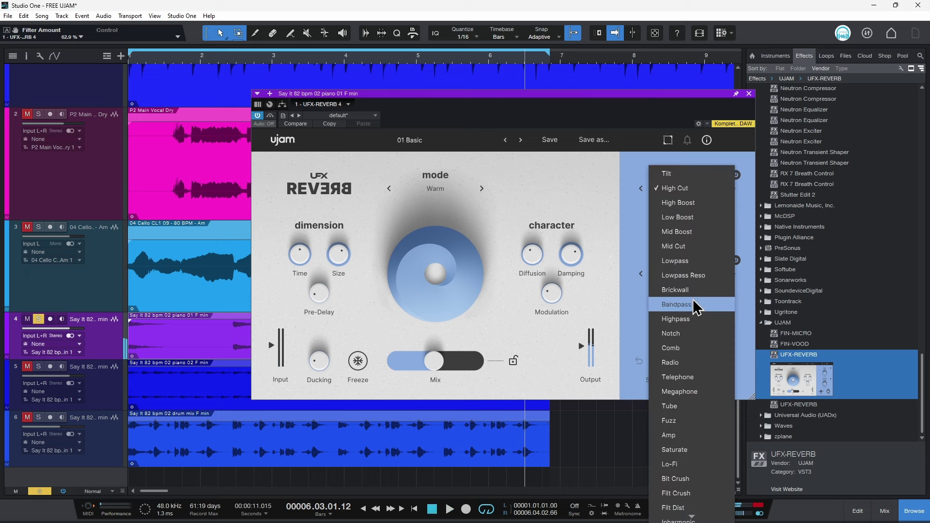
click(689, 407)
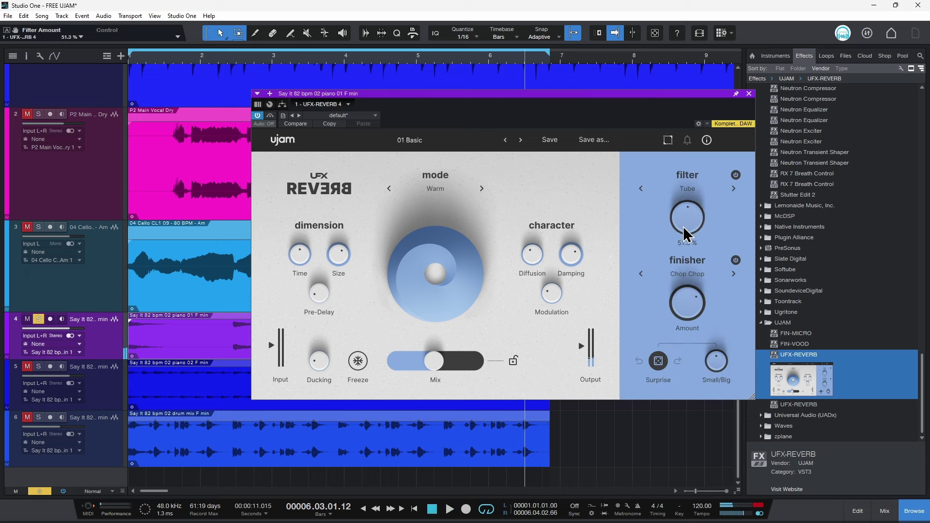
mouse_move(685, 224)
mouse_down()
mouse_move(687, 244)
mouse_move(700, 225)
mouse_up()
drag(439, 372, 436, 374)
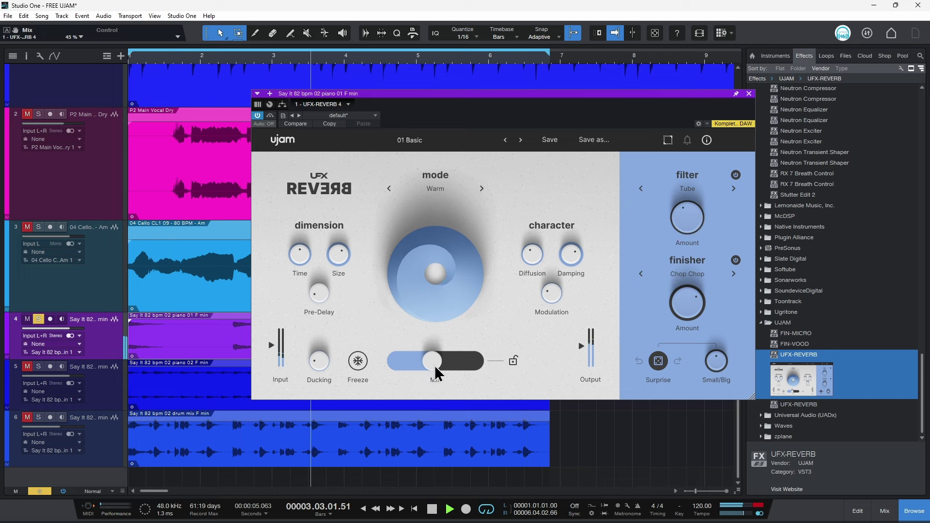
Turn on Freeze in the piano reverb and sweep its Mix down to 18% and back, finishing at 100%
click(359, 361)
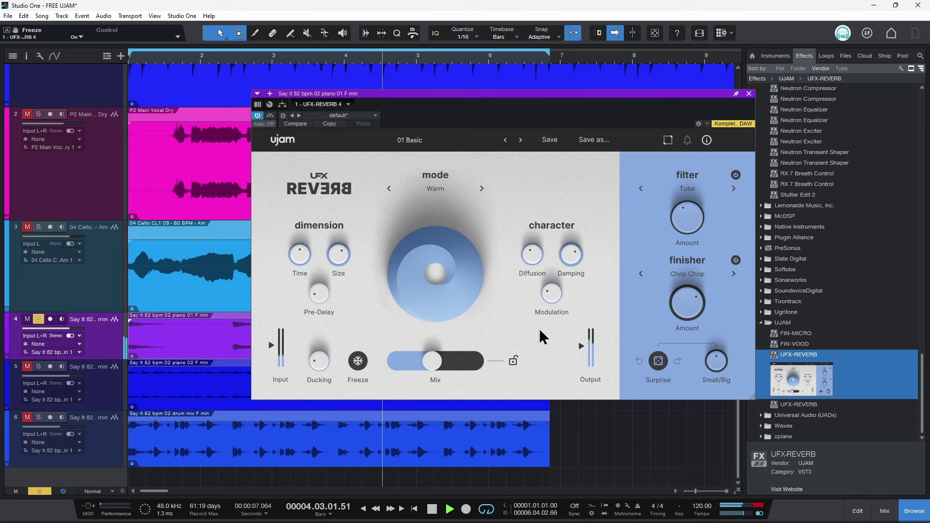
drag(508, 105, 572, 113)
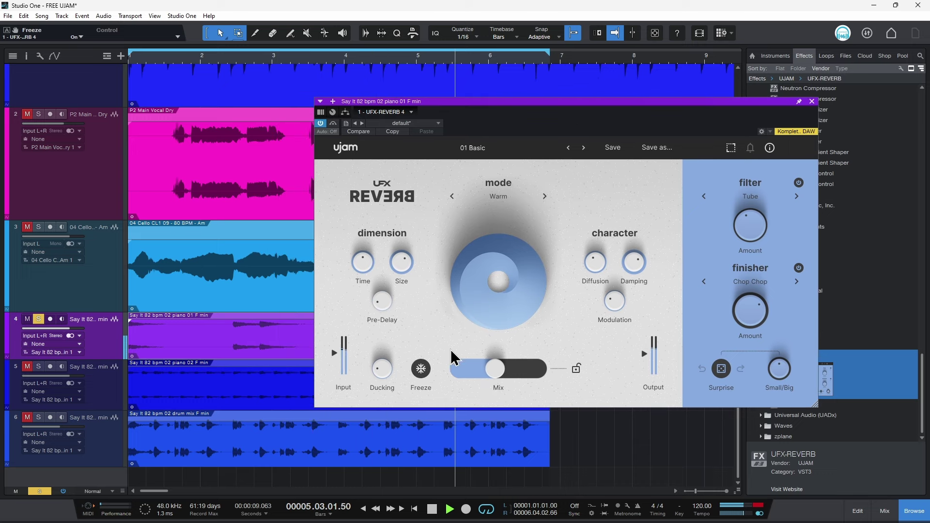
drag(503, 377, 473, 376)
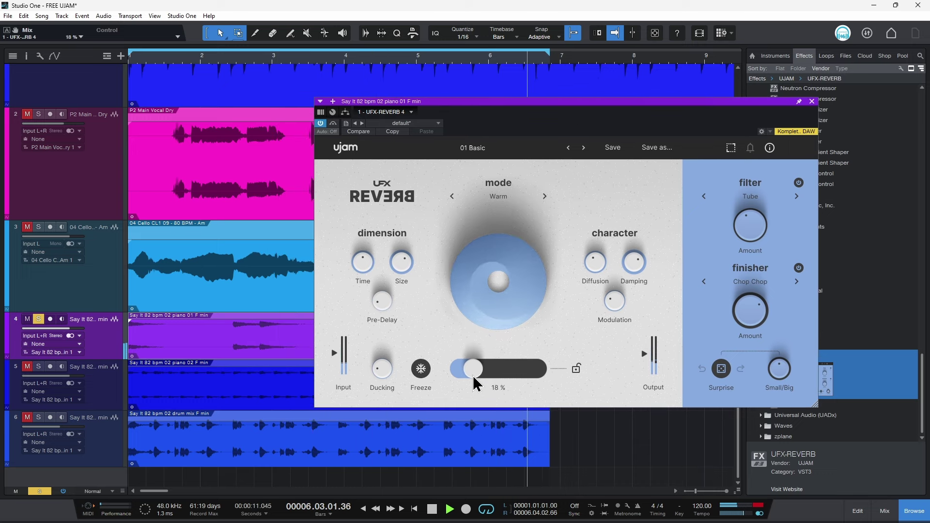
drag(473, 376, 574, 369)
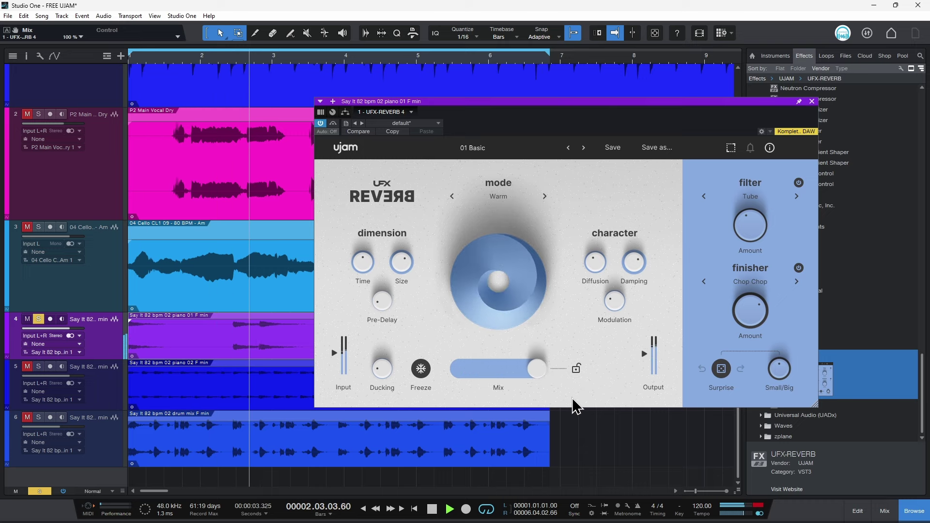
key(space)
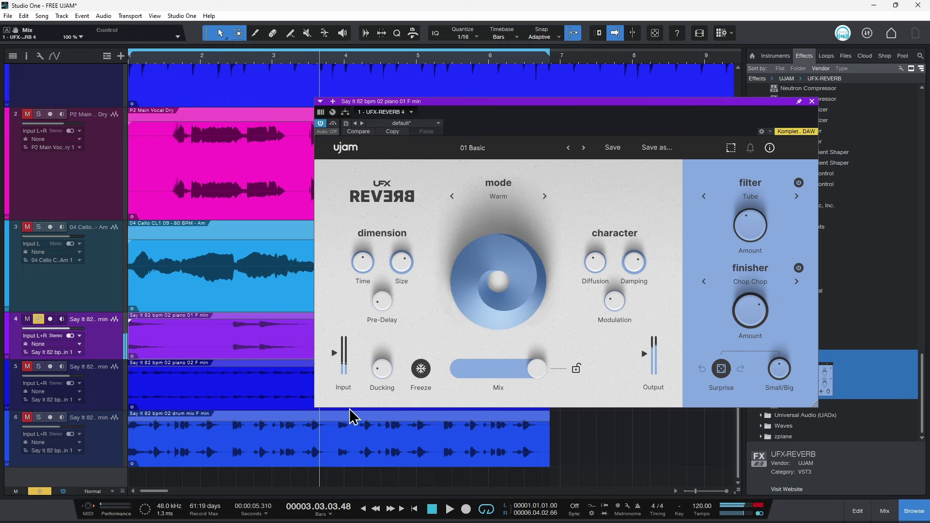
drag(533, 373, 465, 376)
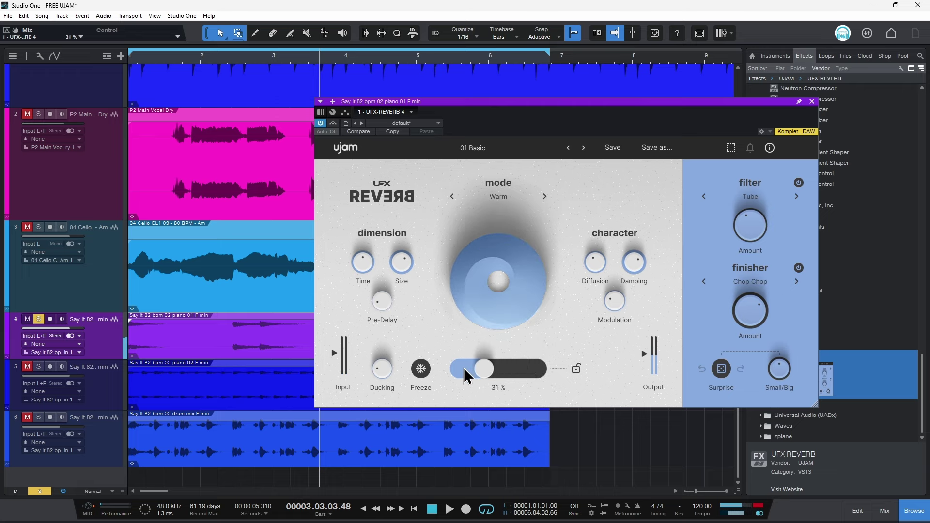
double_click(469, 375)
Resume playback and solo the drum mix and piano 02 tracks alongside piano 01
key(space)
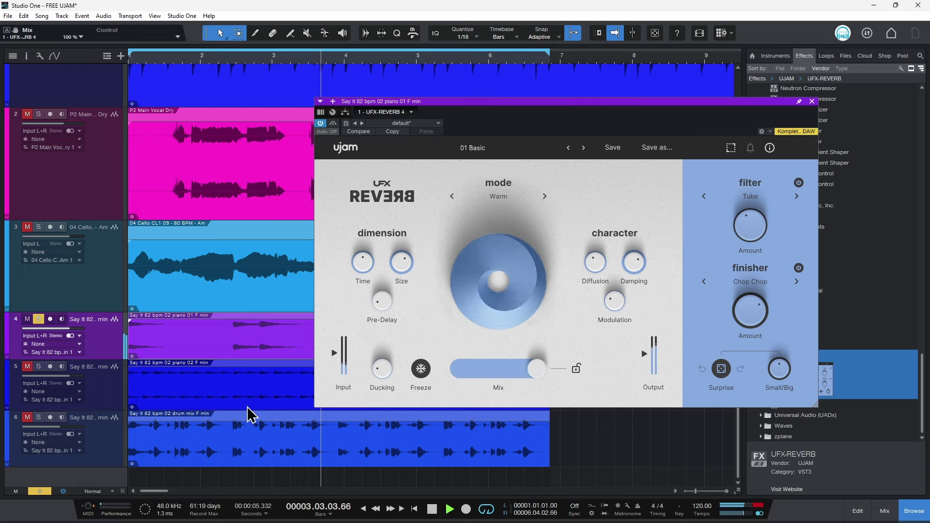
click(38, 417)
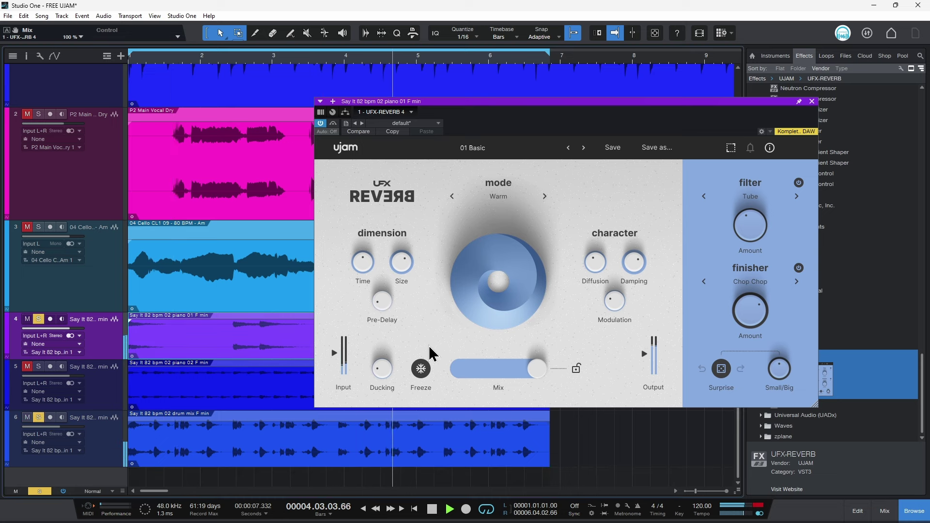
click(38, 366)
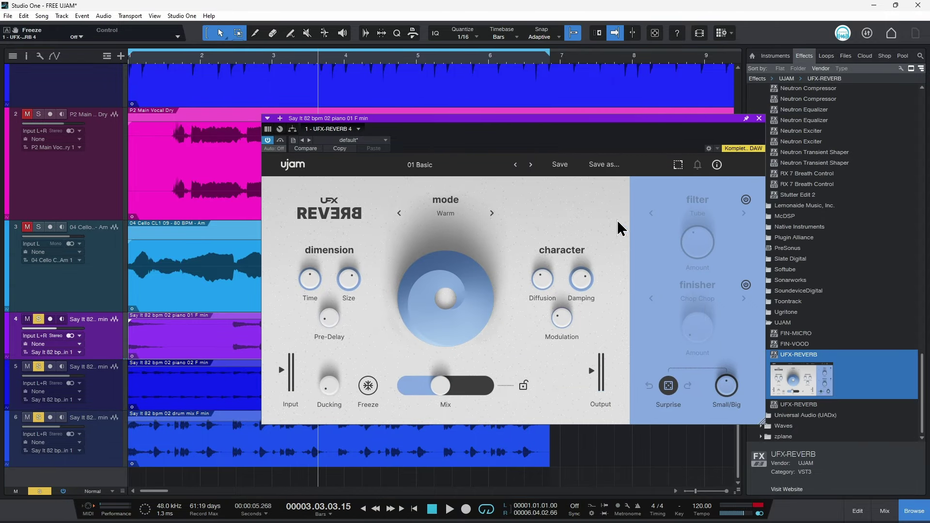
Look over the piano reverb's mode choices and load the Piano Plate preset from the factory Keys category
click(441, 217)
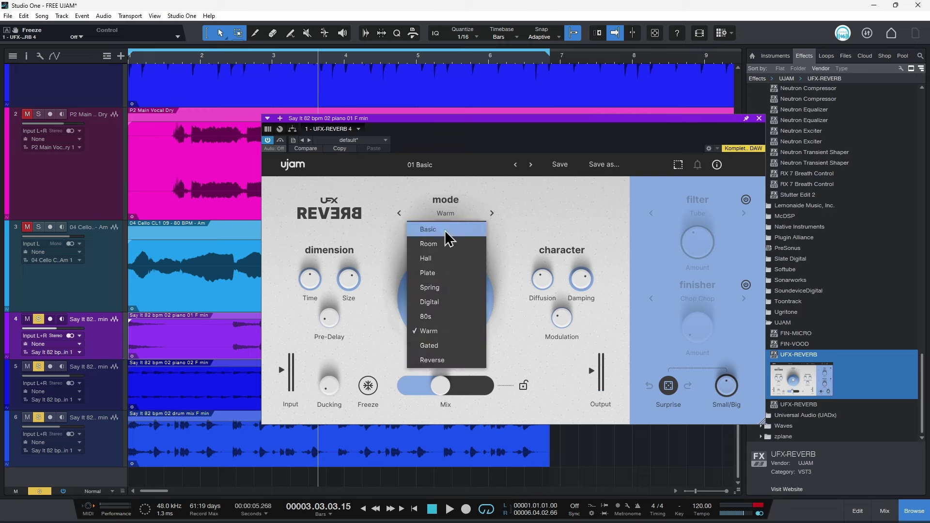
click(564, 219)
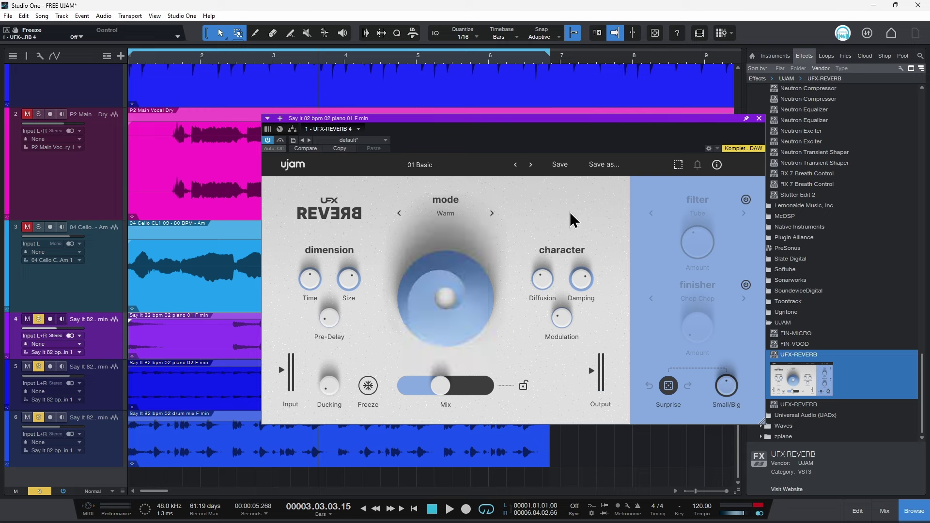
click(462, 169)
mouse_move(457, 182)
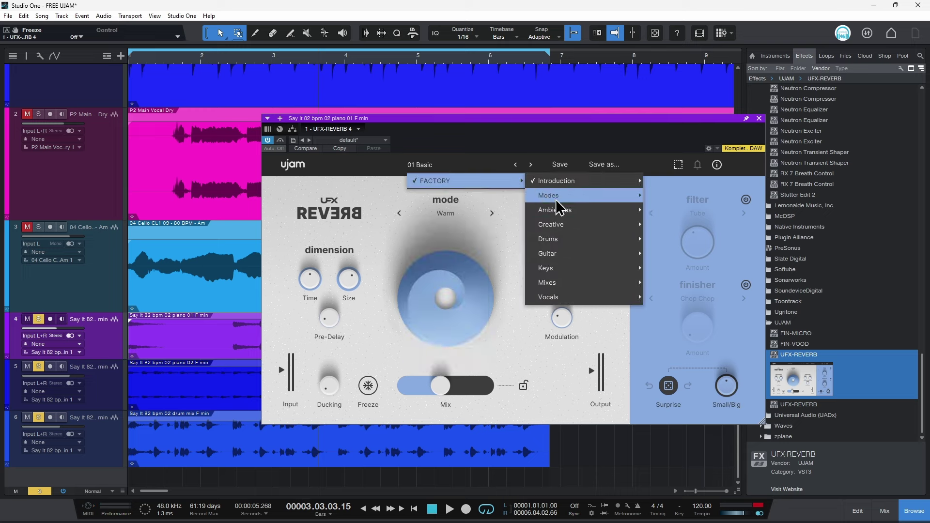
mouse_move(574, 272)
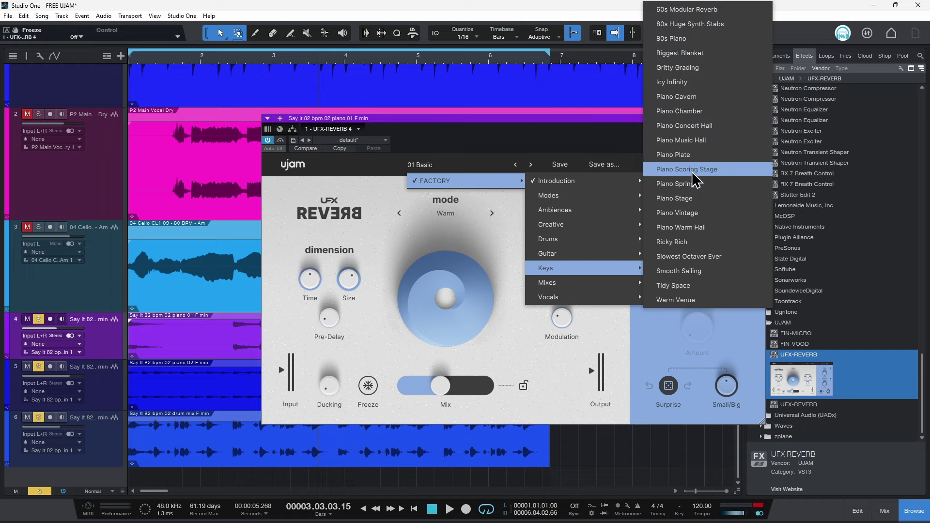
click(701, 155)
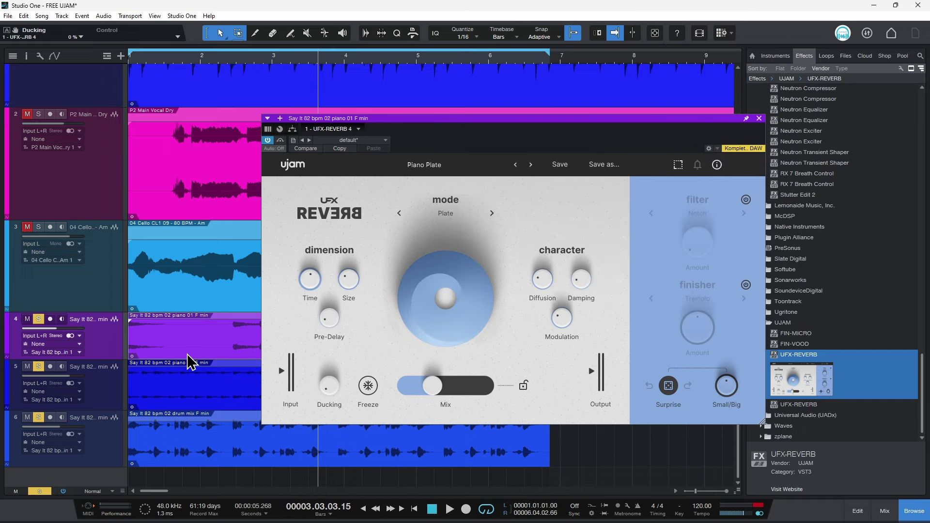
Start playback, bring the song window back to full size, and adjust the Piano Plate preset's Mix
drag(369, 6, 452, 20)
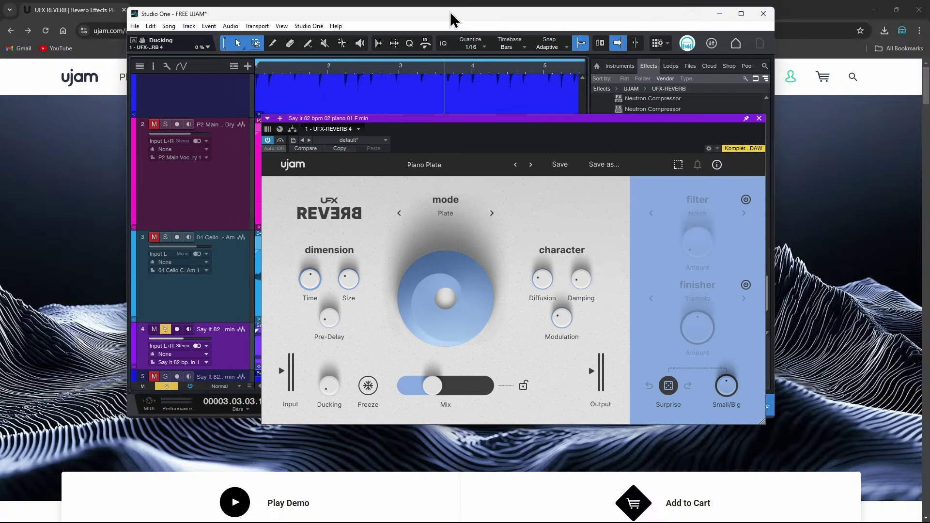
key(space)
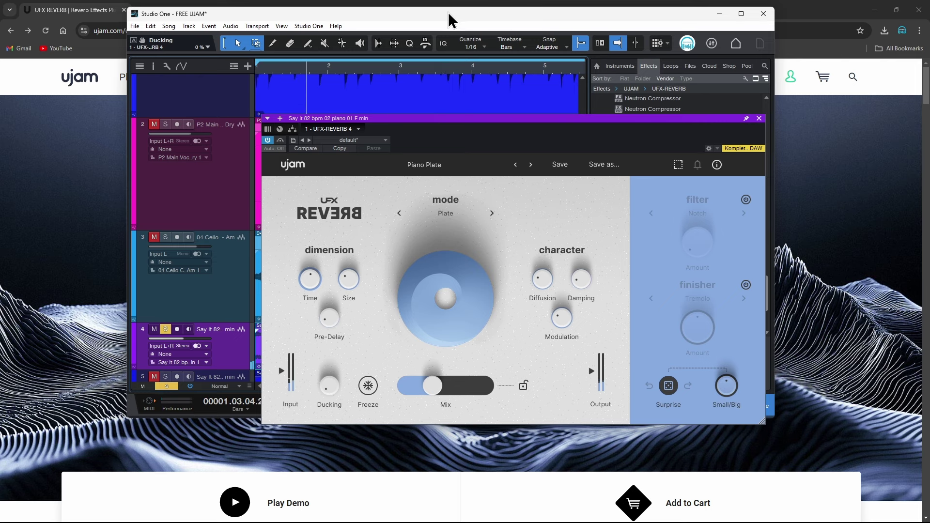
double_click(450, 19)
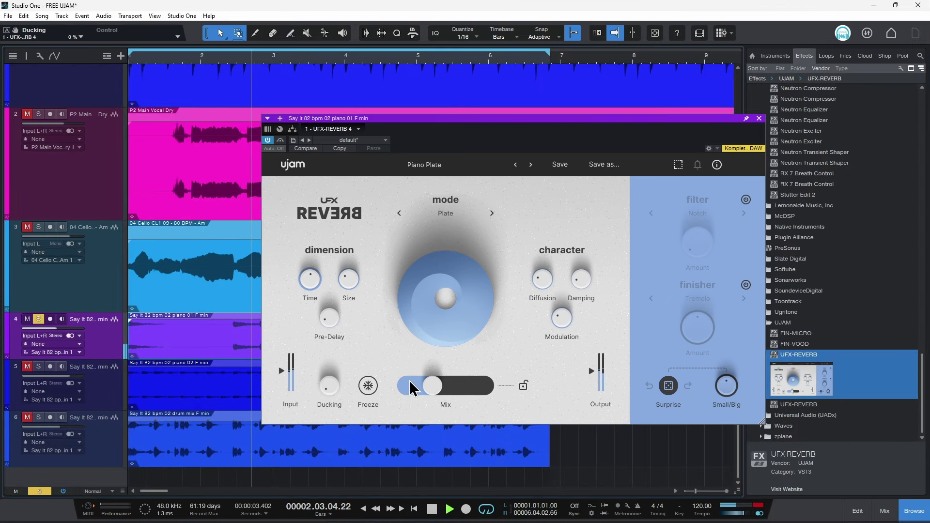
drag(411, 387, 446, 390)
Audition the Piano Scoring Stage preset at 48% Mix, and advance to Piano Spring with Mix near the midpoint
click(531, 165)
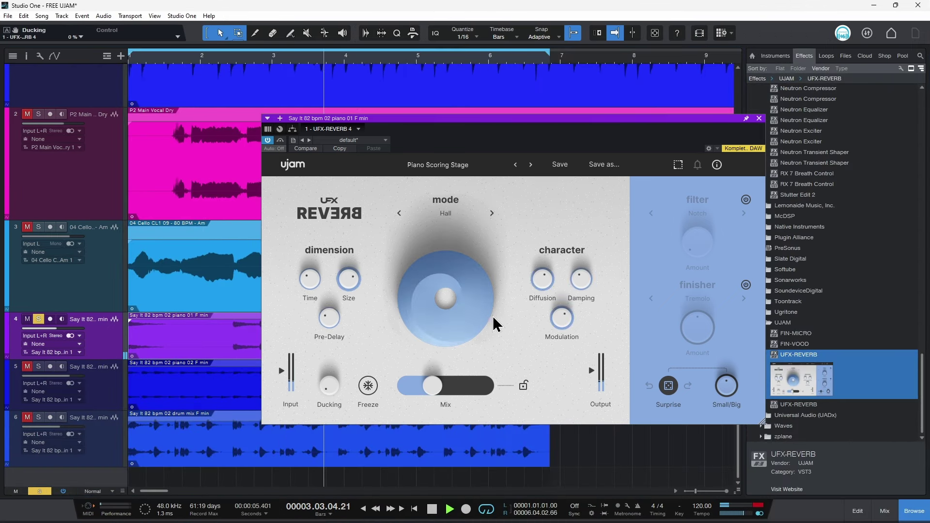
drag(434, 385, 450, 397)
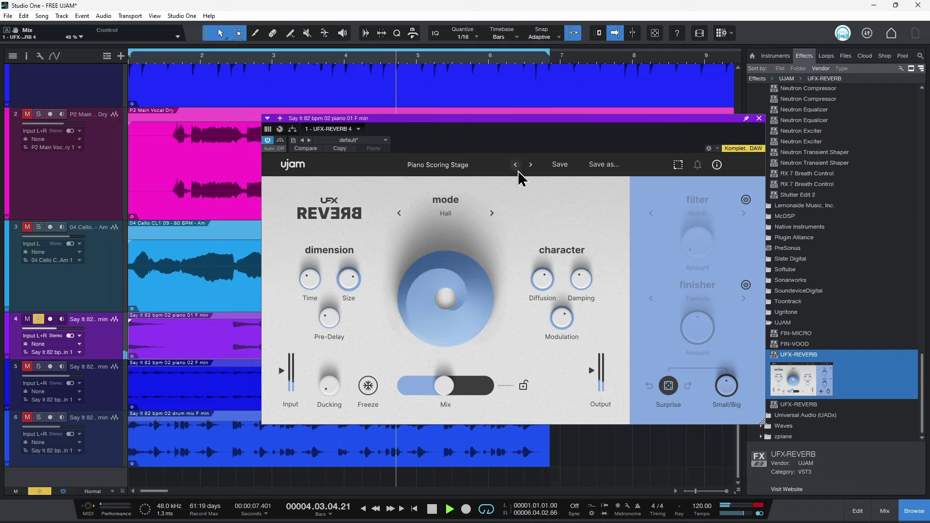
click(531, 165)
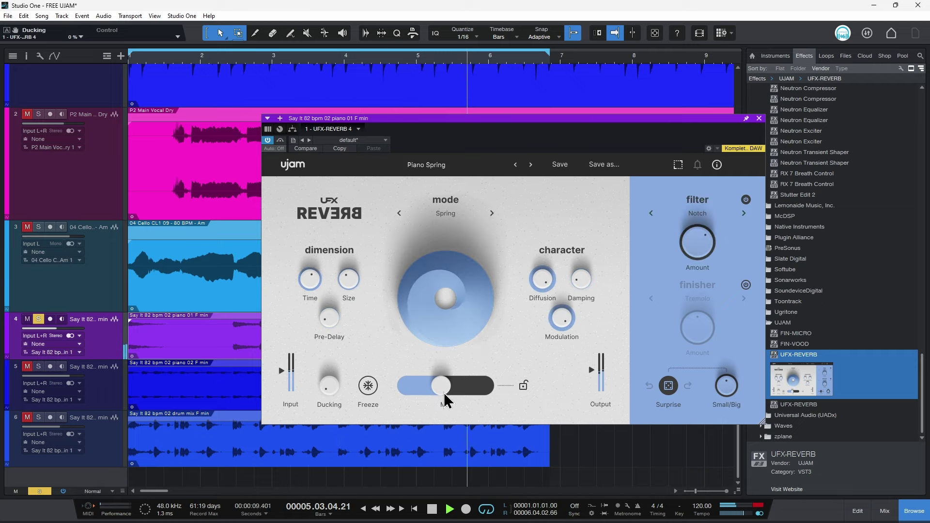
mouse_move(444, 400)
mouse_down()
mouse_move(458, 391)
mouse_move(459, 403)
mouse_move(446, 400)
mouse_up()
Randomize the Piano Spring preset's settings twice with Surprise during playback
mouse_move(719, 406)
click(668, 386)
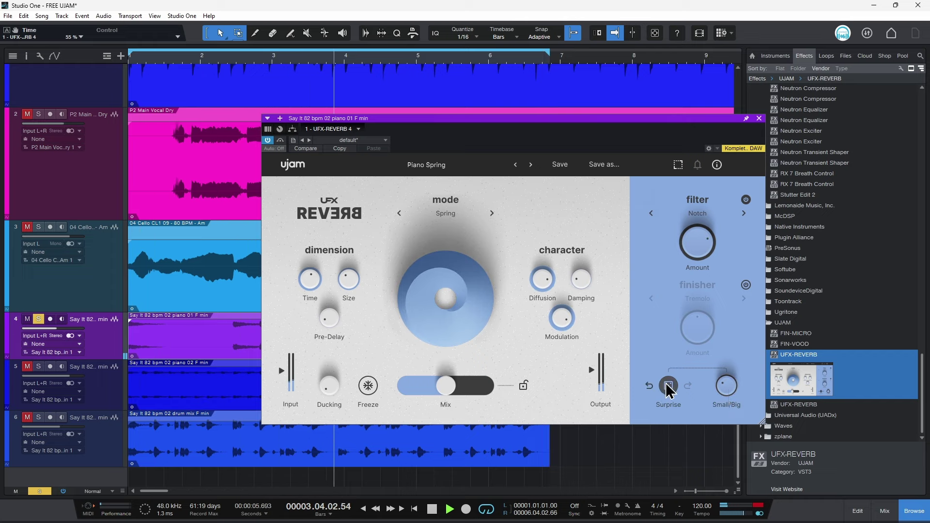
click(668, 385)
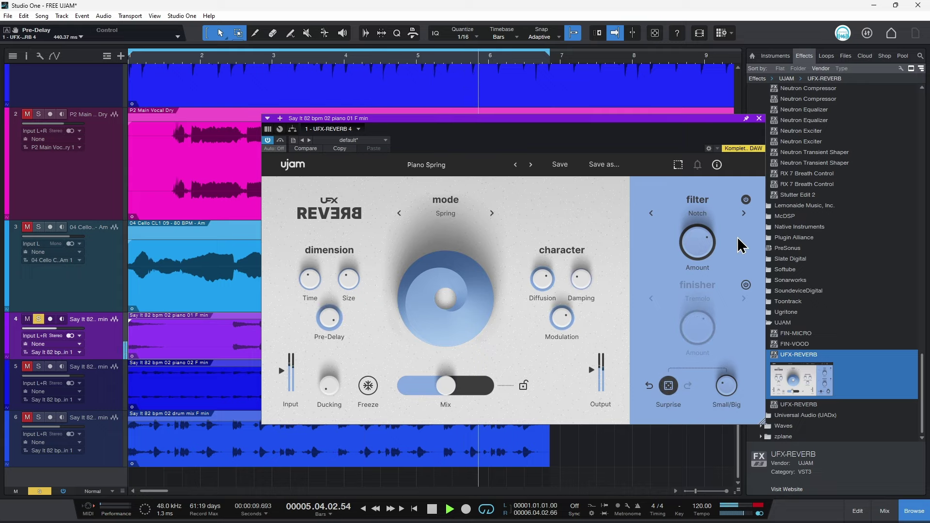
Enable the piano reverb's finisher as Ping Pong 1/8D from the Delay category and set its Amount to 94.4%
click(746, 285)
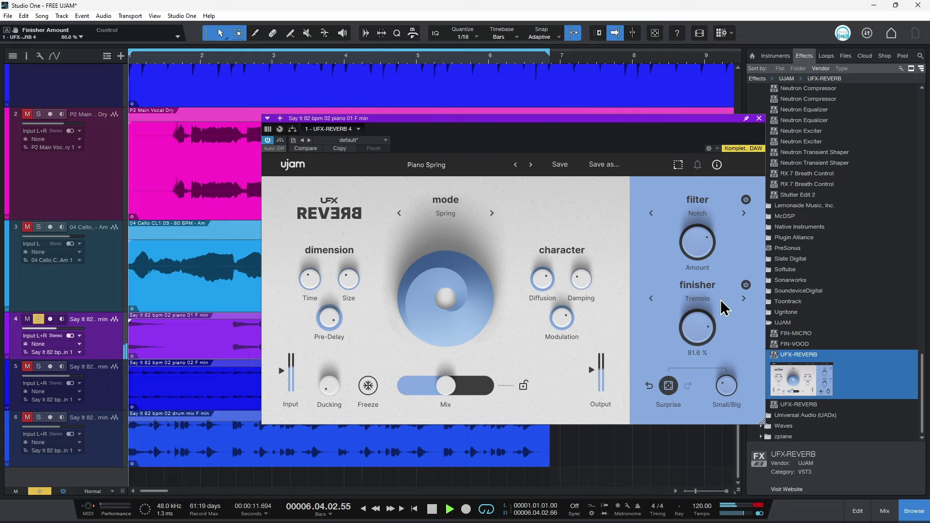
click(725, 299)
mouse_move(732, 343)
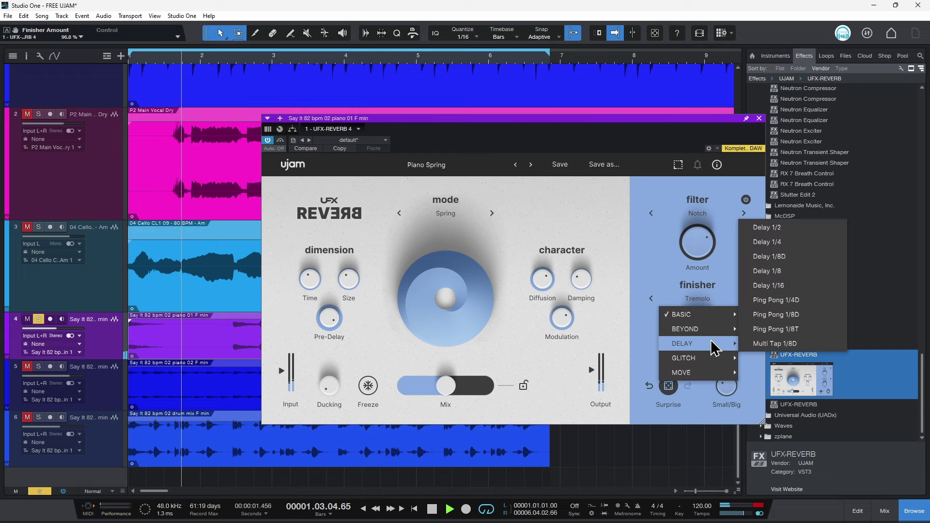
click(765, 338)
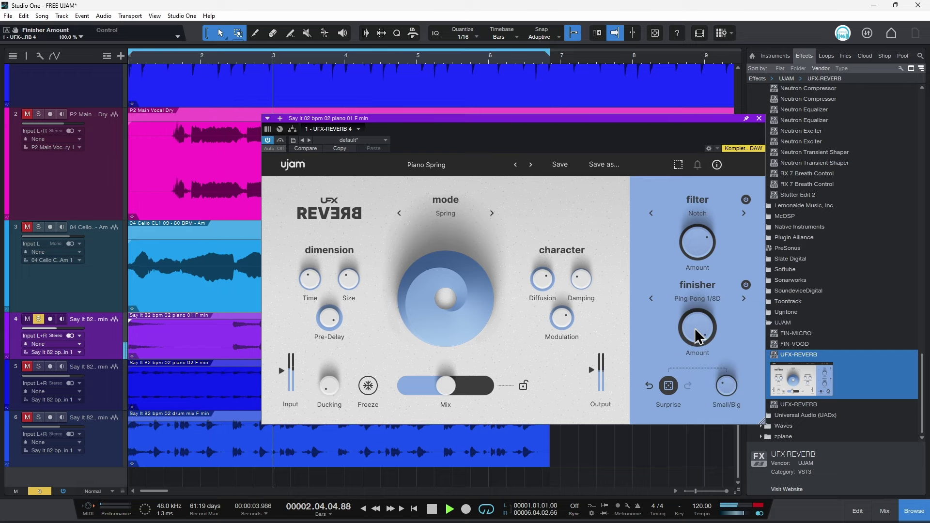
drag(690, 342, 683, 345)
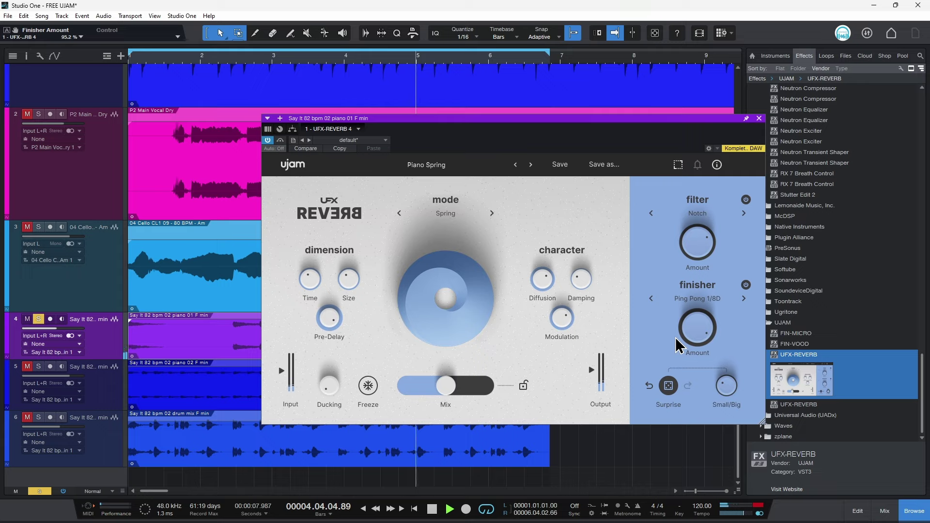
drag(698, 336, 716, 322)
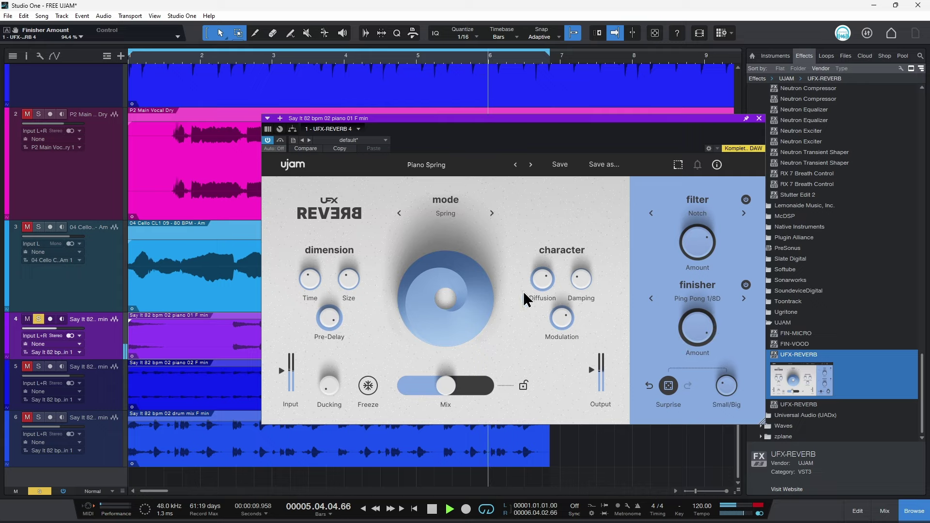
Stop playback, return to the song start, and bring up the UFX-REVERB of the Sweet Tea drums track
key(space)
key(comma)
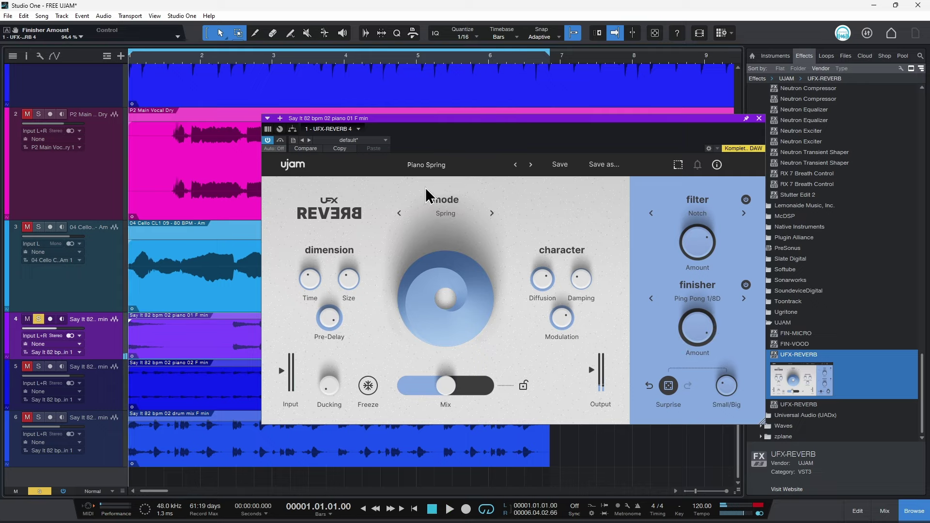
scroll(224, 351, up, 3)
click(203, 232)
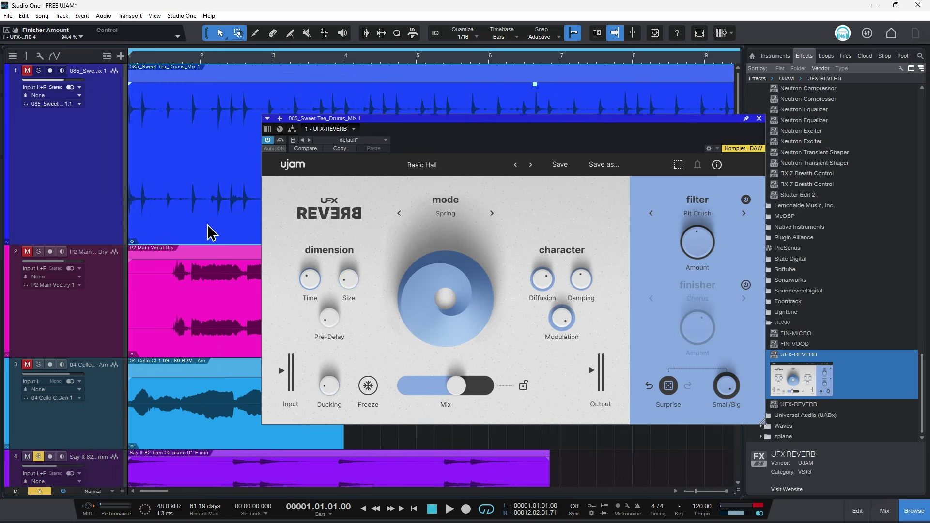
Clear the piano track's solo, solo the Sweet Tea drums track instead, and start playback
scroll(71, 406, down, 1)
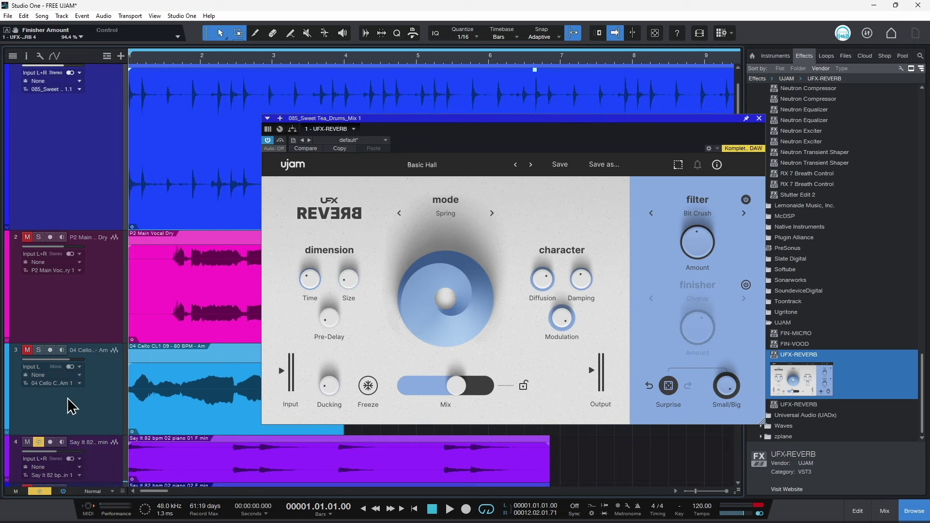
click(38, 441)
scroll(177, 440, up, 2)
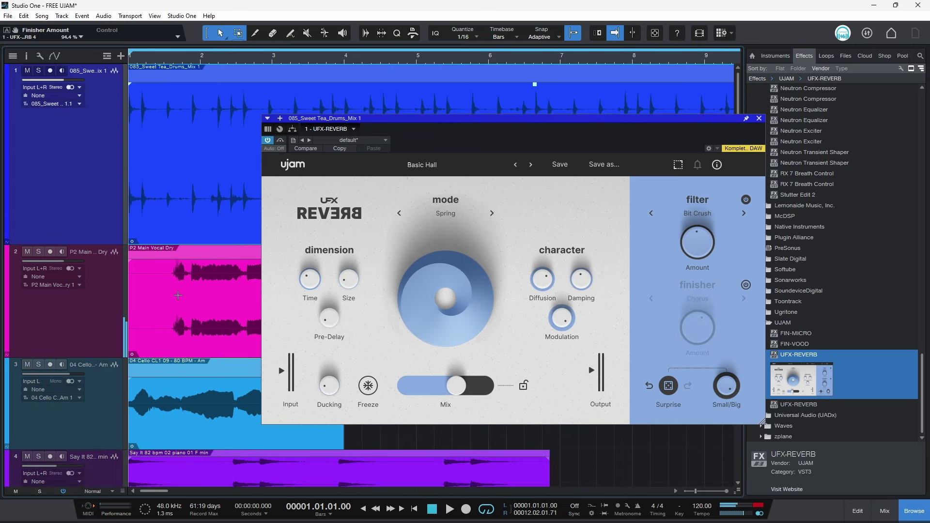
click(39, 71)
key(ctrl+w)
key(space)
key(ctrl+w)
Load the 80s Drums preset from the factory Drums category in the drum reverb, and advance to Adjust To Time
click(424, 165)
mouse_move(485, 182)
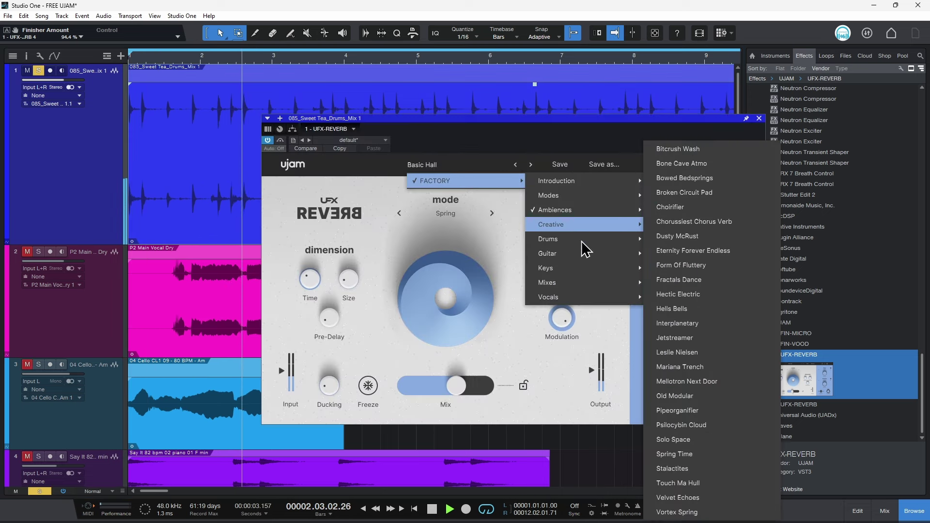
mouse_move(583, 242)
click(687, 253)
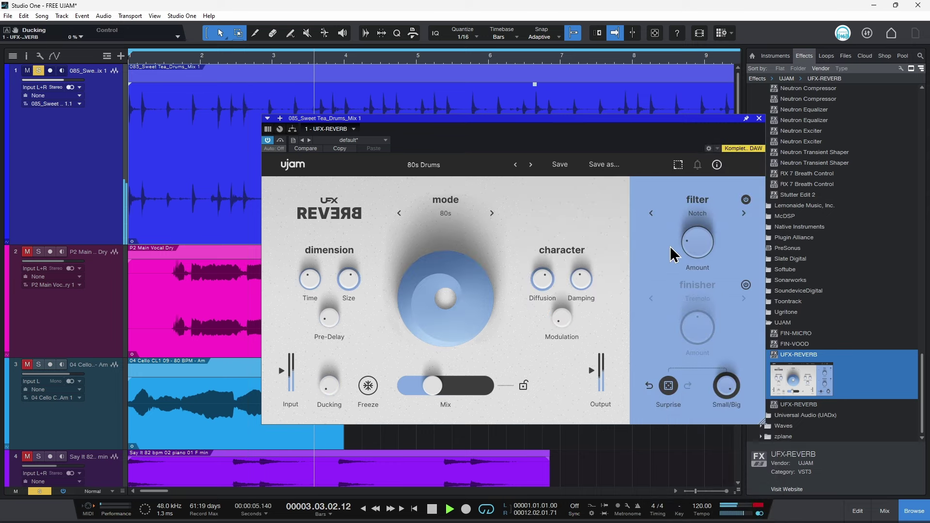
drag(631, 129, 609, 110)
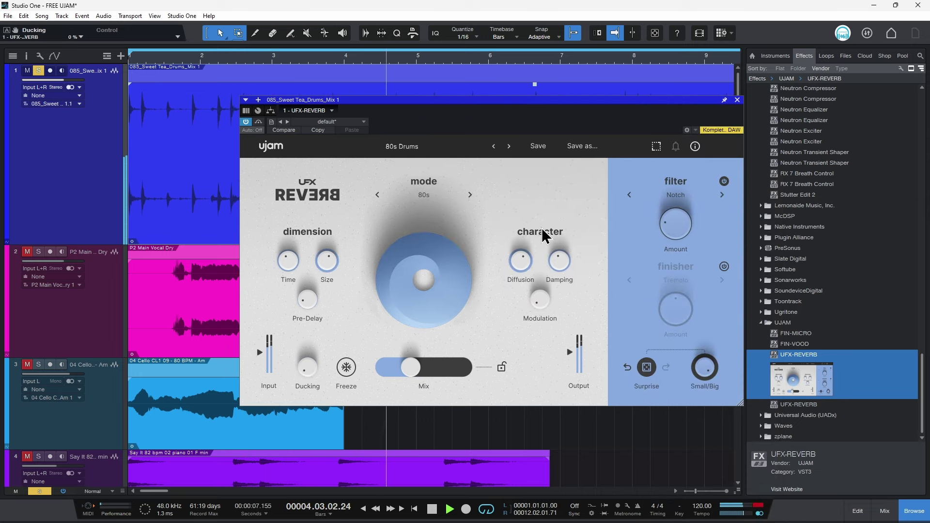
click(508, 146)
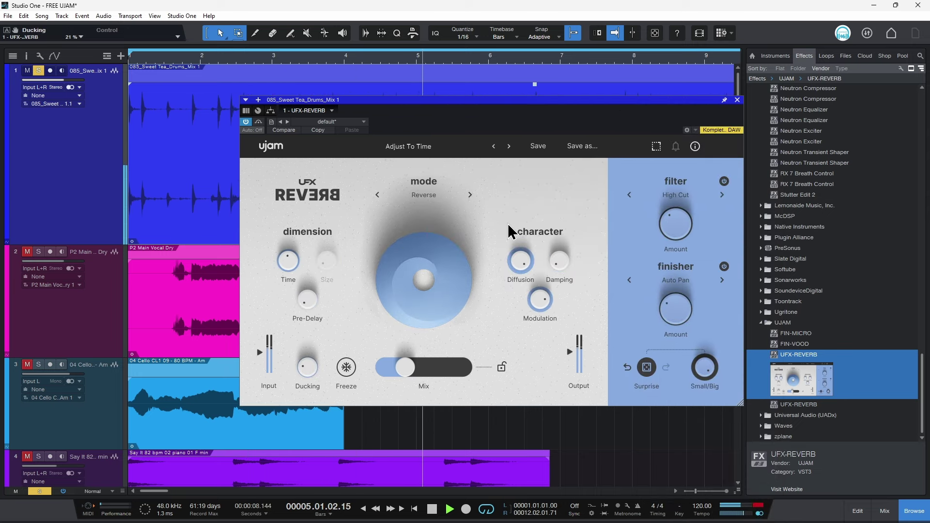
Advance through the factory drum presets, from Chill Collins past Comes And Goes, Dense Drum Room, Drum Stadium and Ducked Groover, to Early Eighties Enhancer
click(508, 146)
click(508, 146)
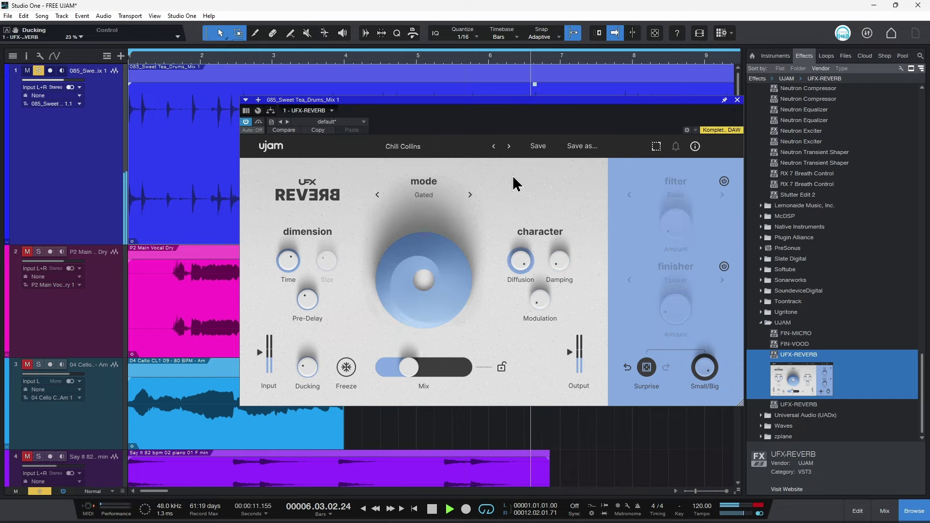
click(508, 147)
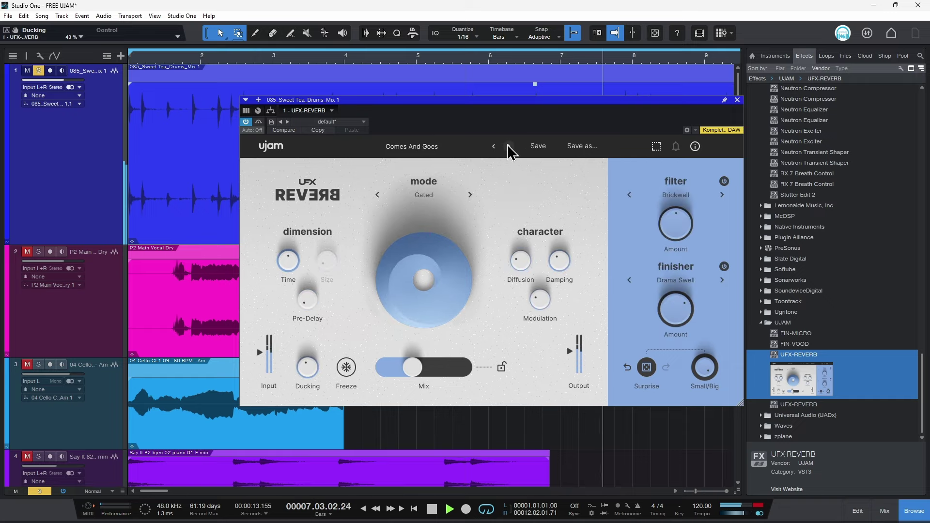
click(508, 146)
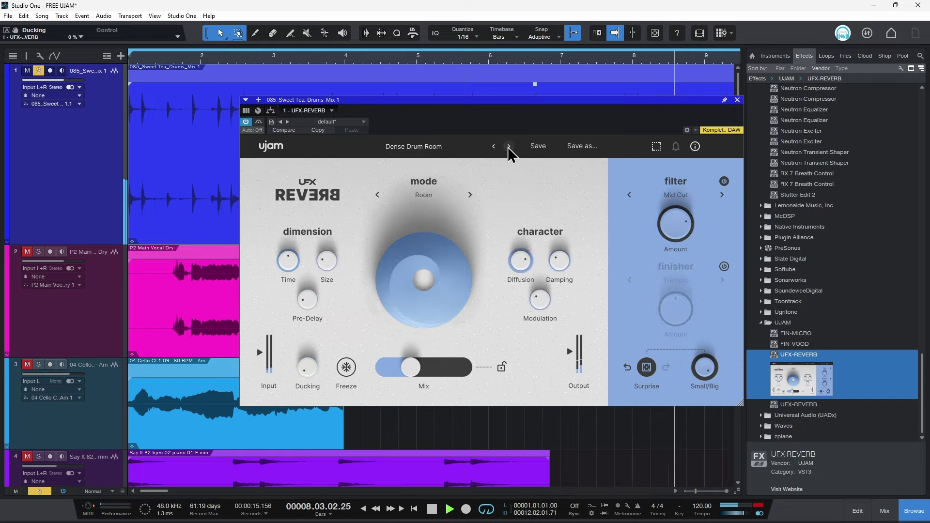
click(509, 147)
click(509, 146)
click(509, 146)
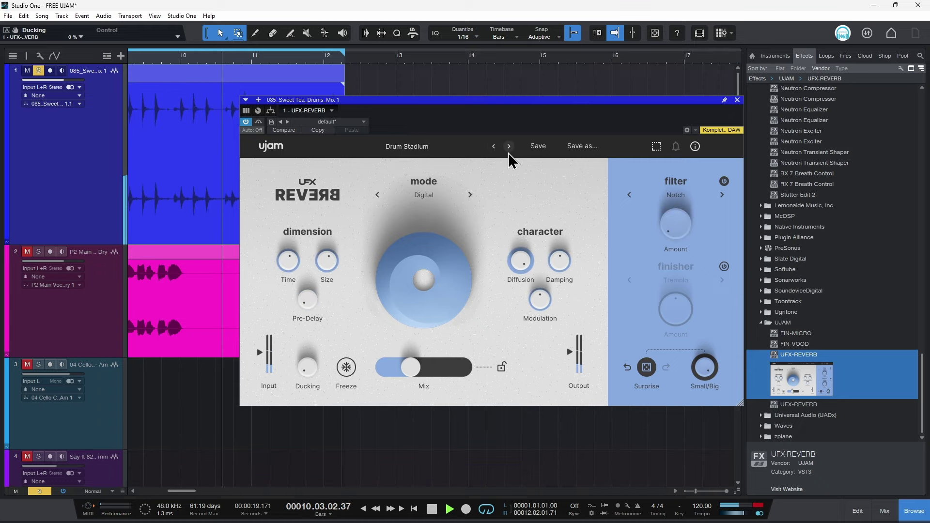
click(508, 146)
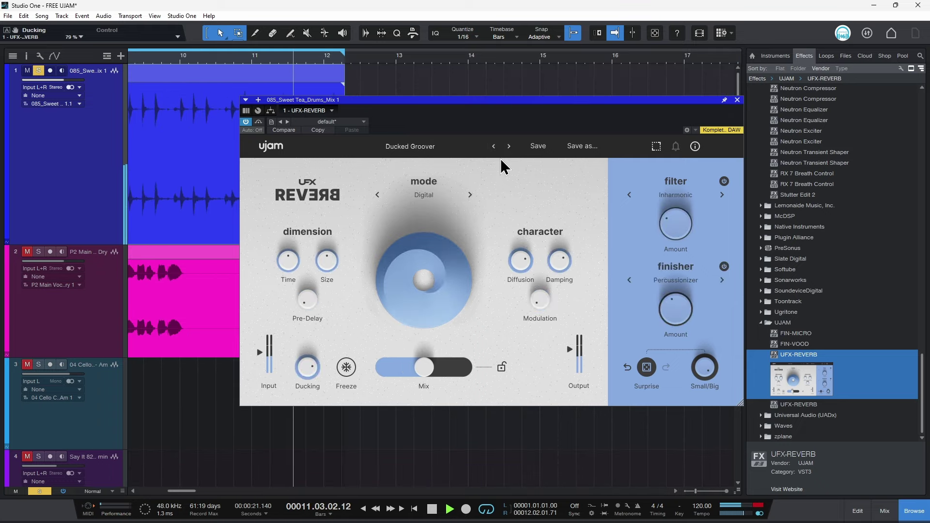
click(508, 146)
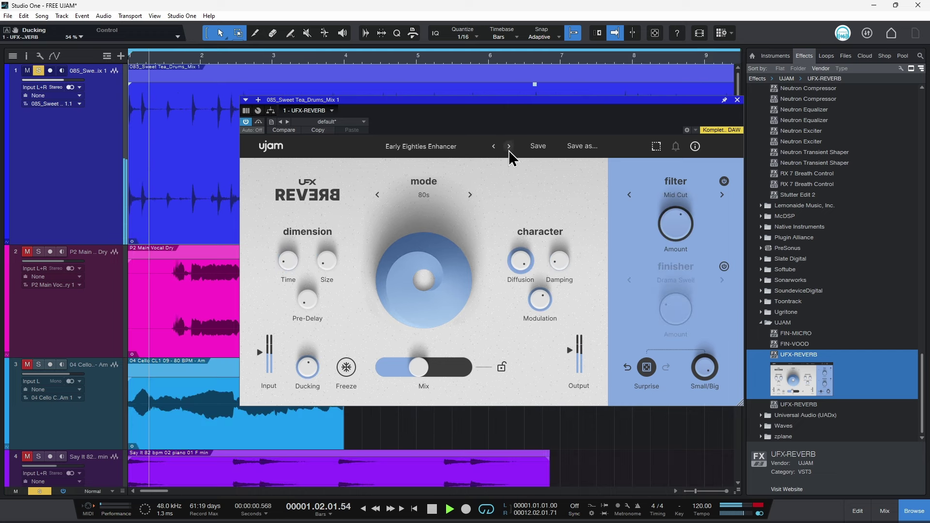
Lower the drum reverb's Ducking to 32% and switch its mode to Plate
drag(318, 373, 307, 395)
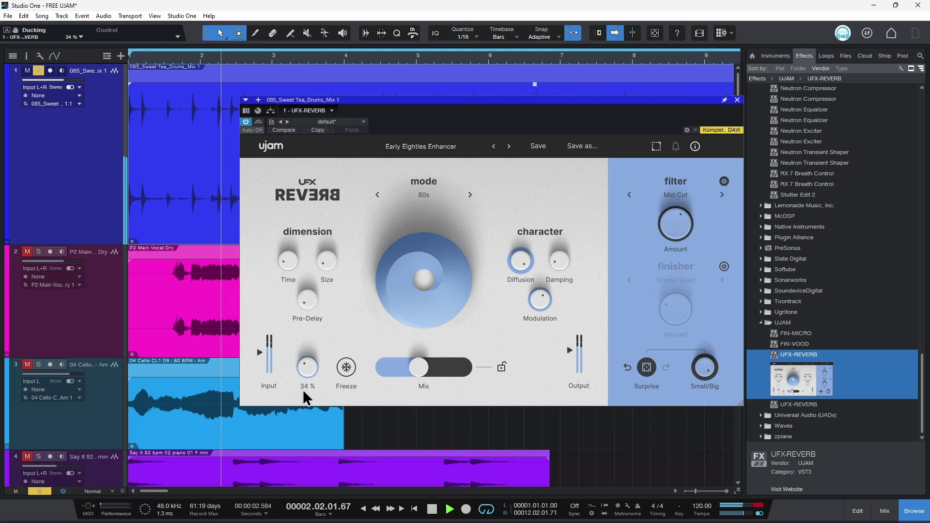
click(423, 194)
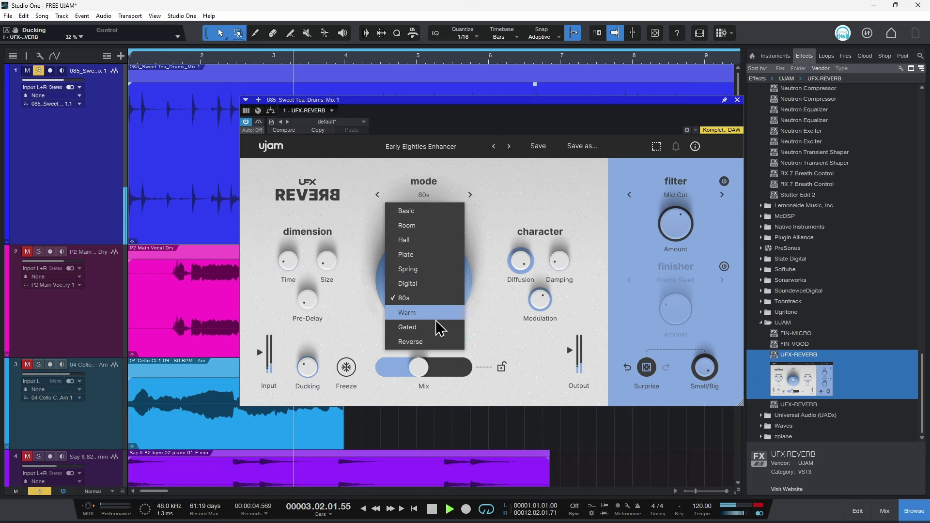
click(438, 256)
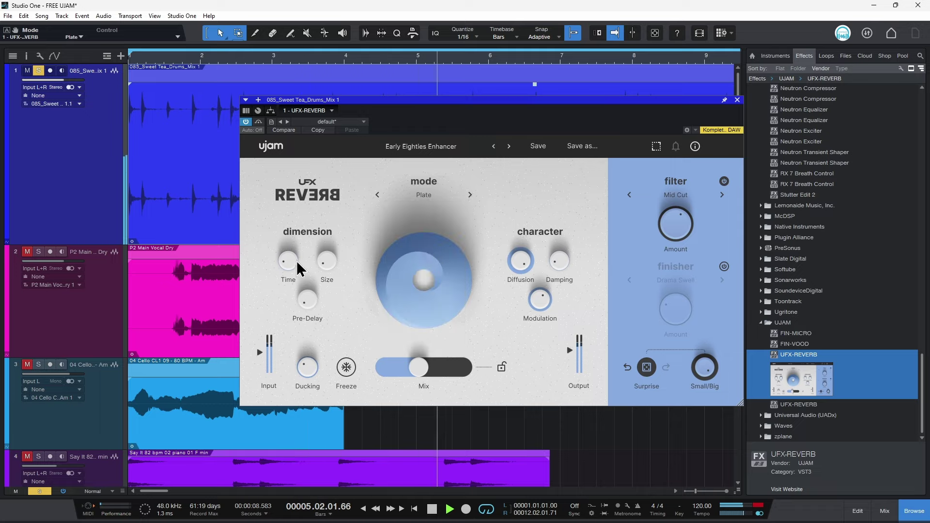
Raise the drum reverb's Size and change its mode to Room
drag(326, 264, 353, 208)
drag(323, 265, 317, 274)
click(428, 196)
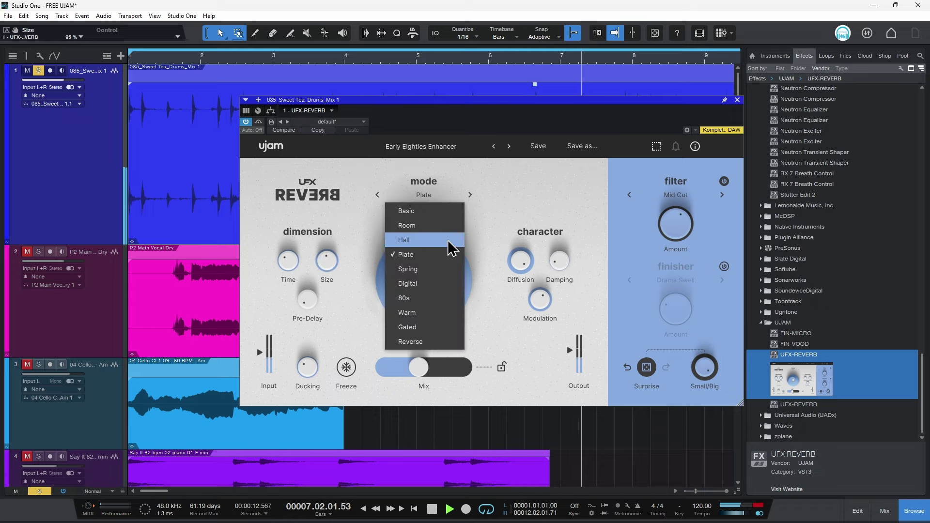
click(430, 226)
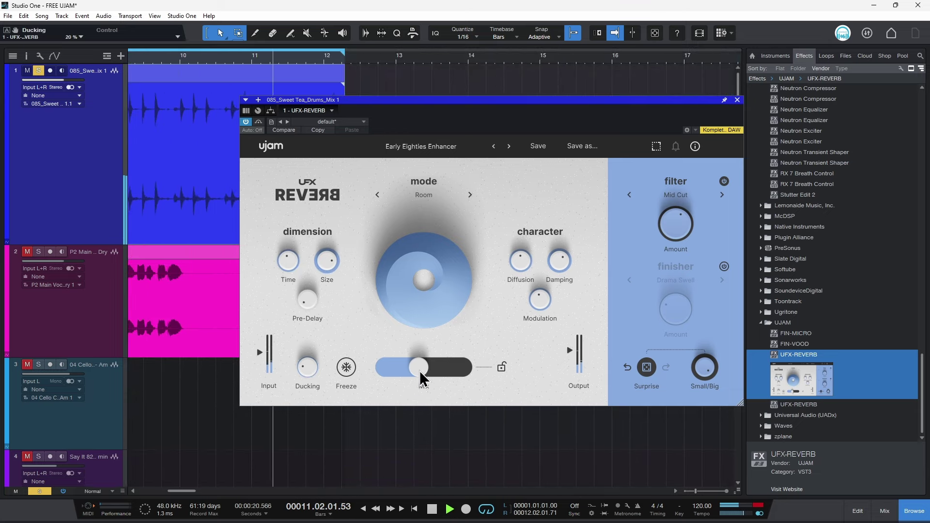
Bypass and re-enable the drum reverb's filter, and change it to Lo-Fi with an Amount of 75.5%
click(724, 181)
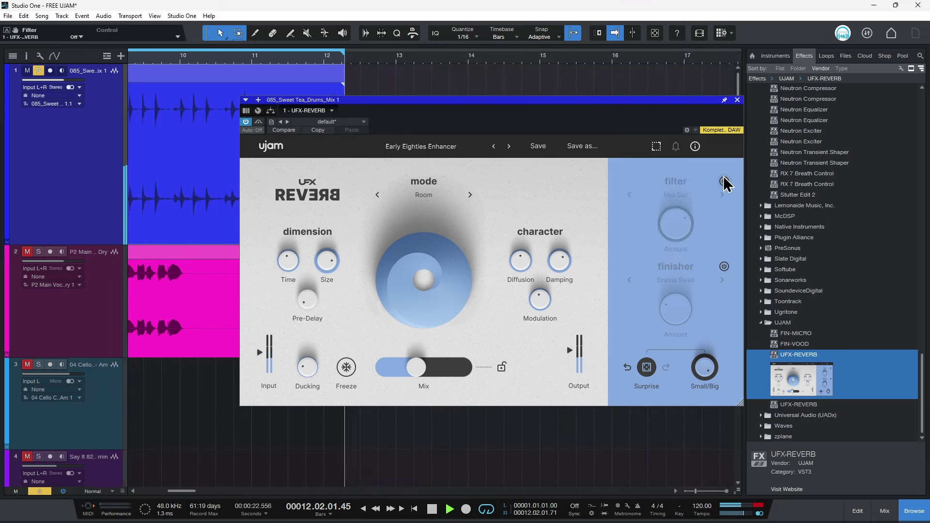
click(724, 182)
click(720, 196)
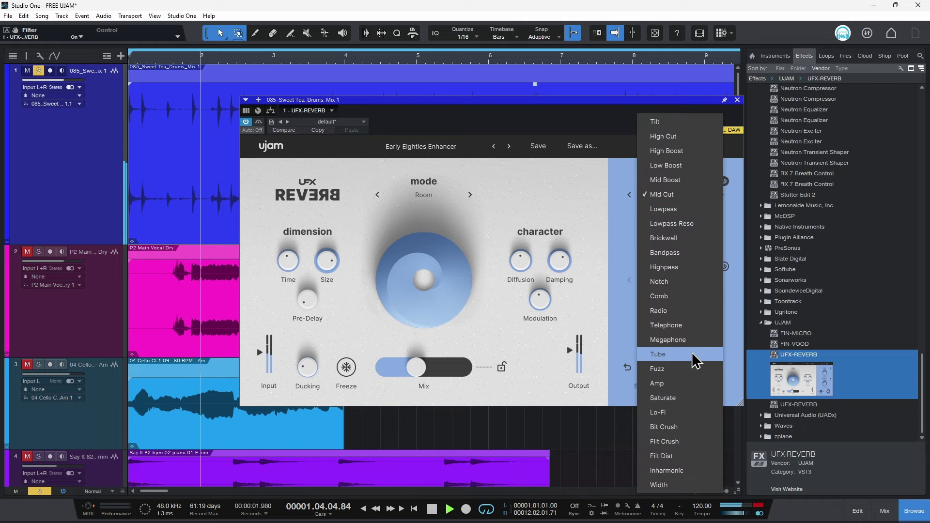
click(673, 413)
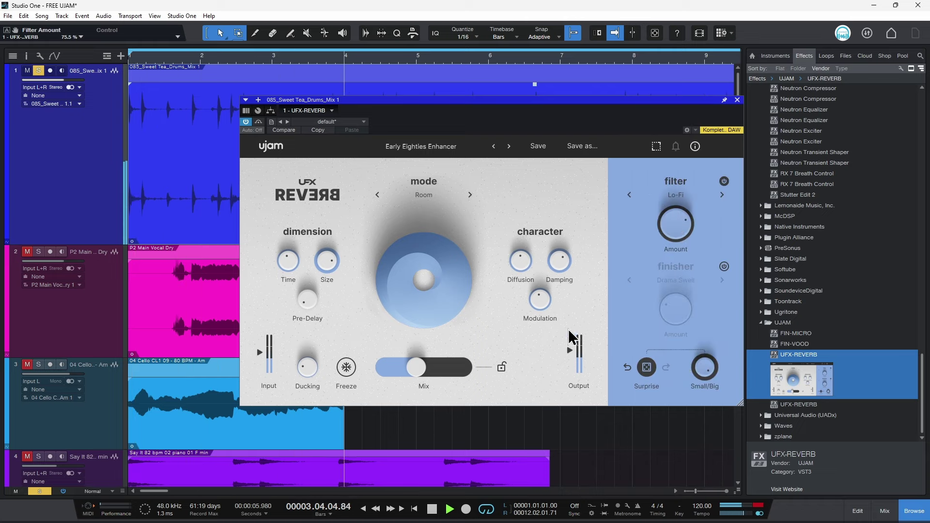
Enable the Drama Swell finisher and try several Amount settings, ending at 50.1%
click(724, 266)
drag(677, 305, 695, 261)
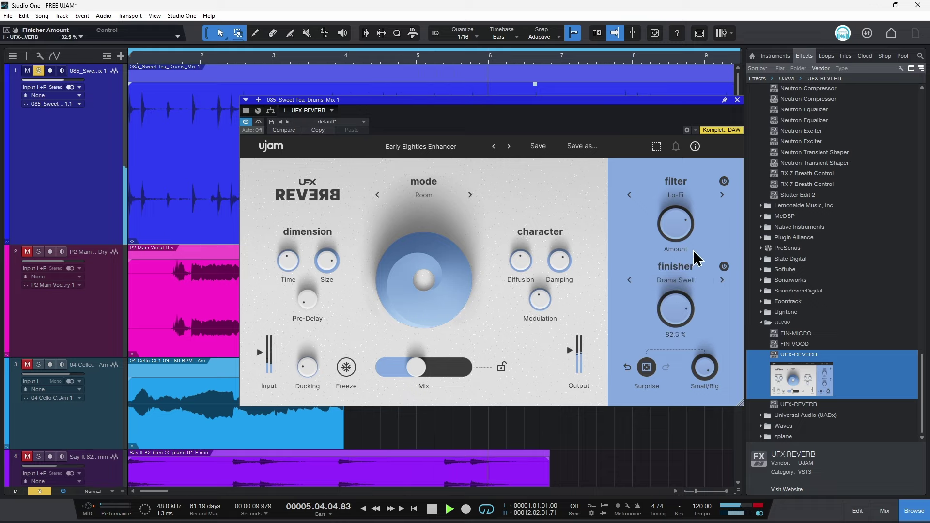
drag(668, 332, 676, 319)
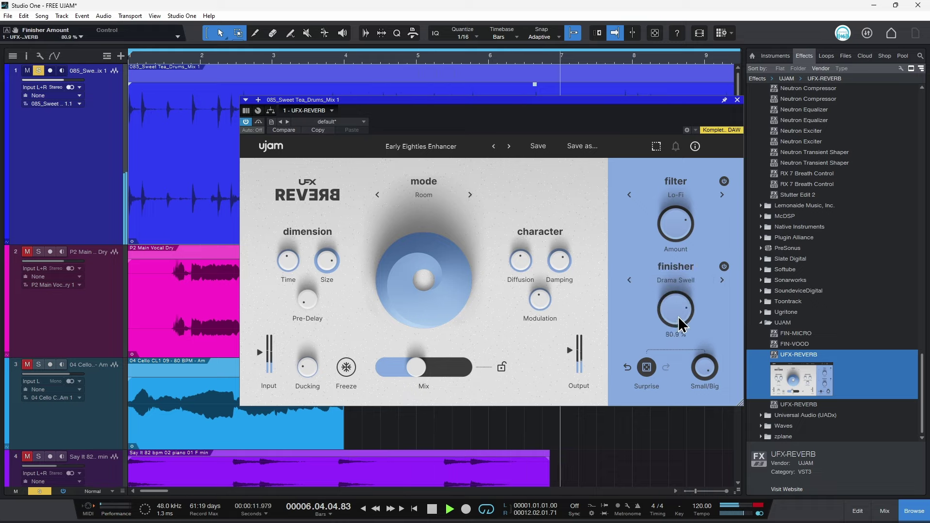
mouse_move(655, 347)
mouse_down()
mouse_move(668, 339)
mouse_move(663, 346)
mouse_up()
Change the finisher to Reversinator from the Move category with an Amount of 67.3%, and set the reverb's Mix to 50%
click(688, 283)
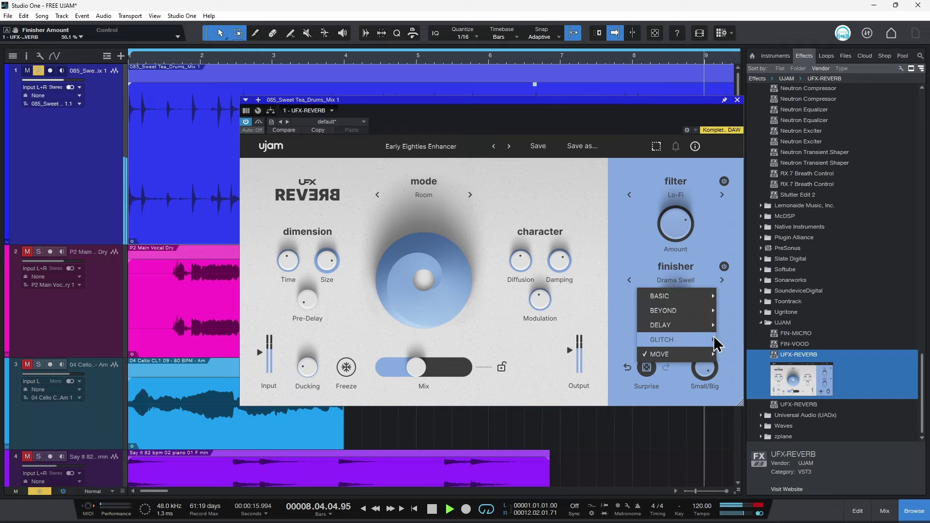
mouse_move(711, 354)
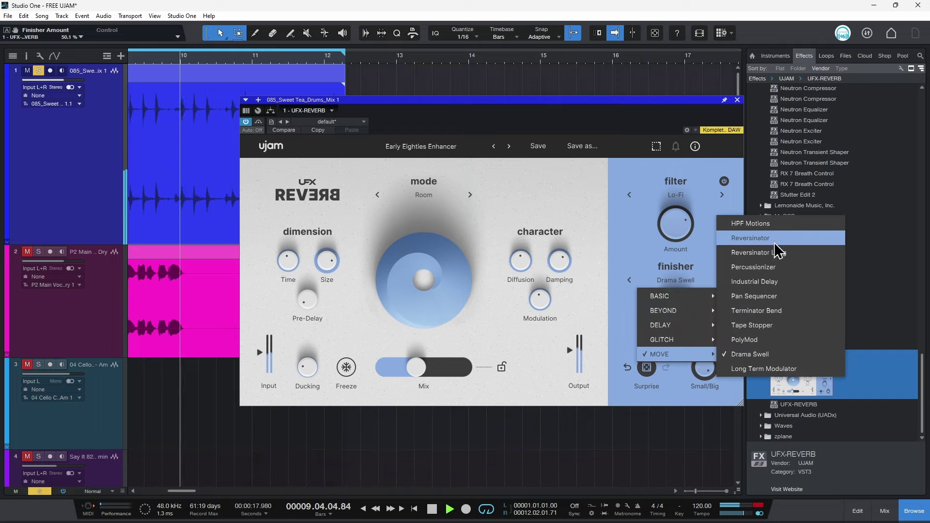
click(775, 245)
drag(675, 313, 683, 299)
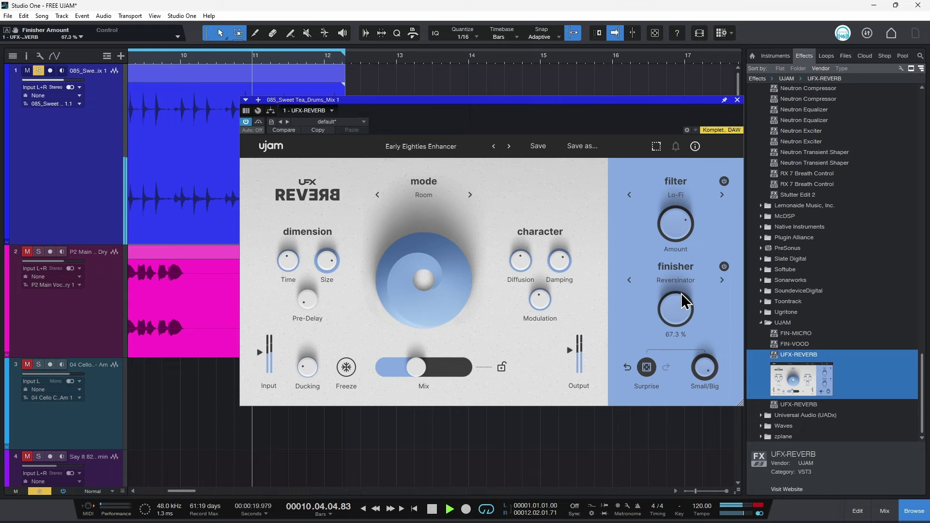
drag(392, 361, 422, 374)
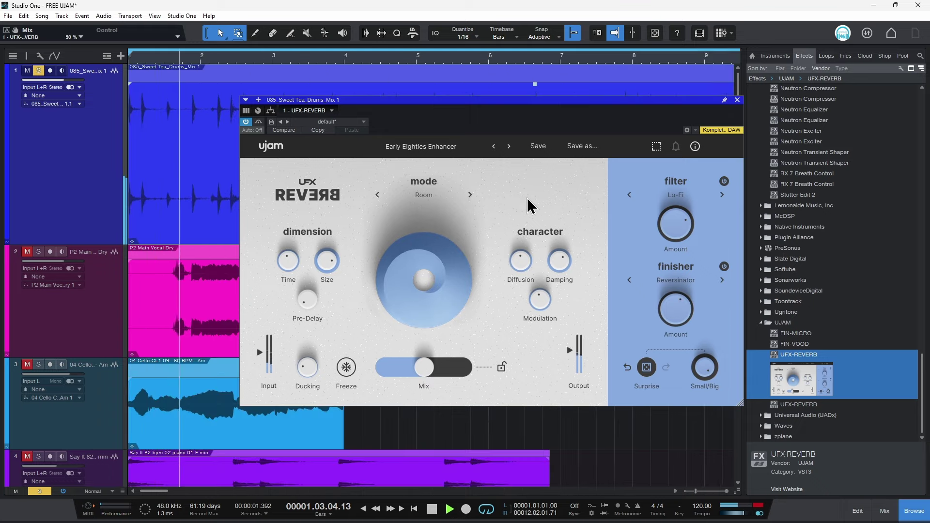
Change the finisher to Drones from the Beyond category and adjust its Amount to 46.5%
click(667, 286)
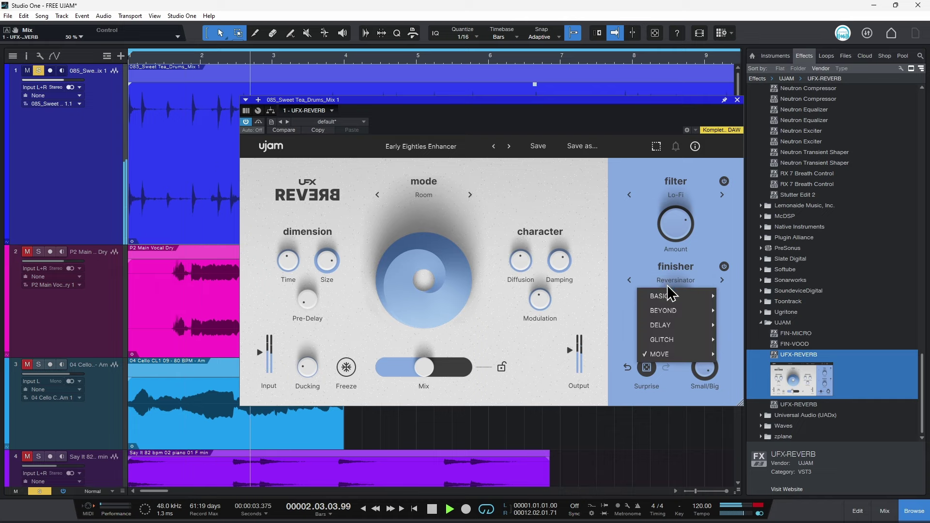
mouse_move(675, 298)
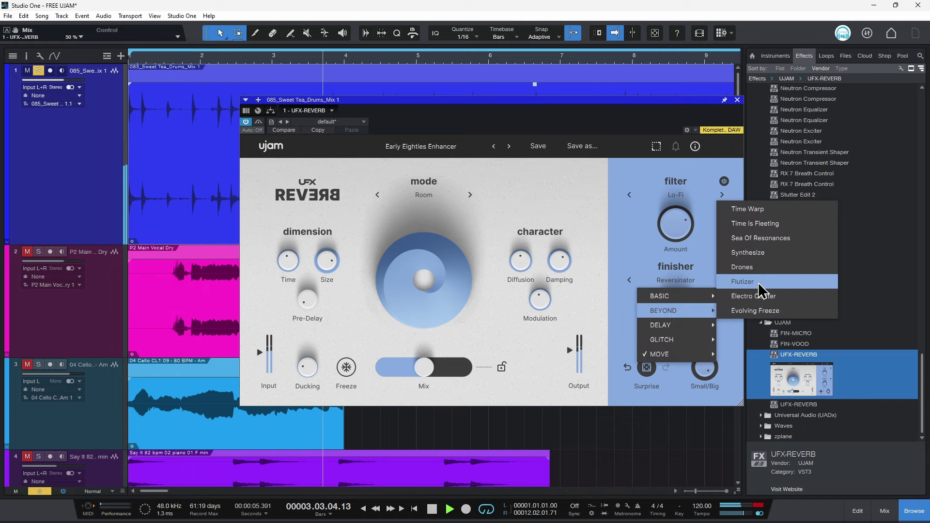
click(727, 266)
mouse_move(662, 314)
mouse_down()
mouse_move(660, 333)
mouse_move(677, 326)
mouse_move(673, 311)
mouse_up()
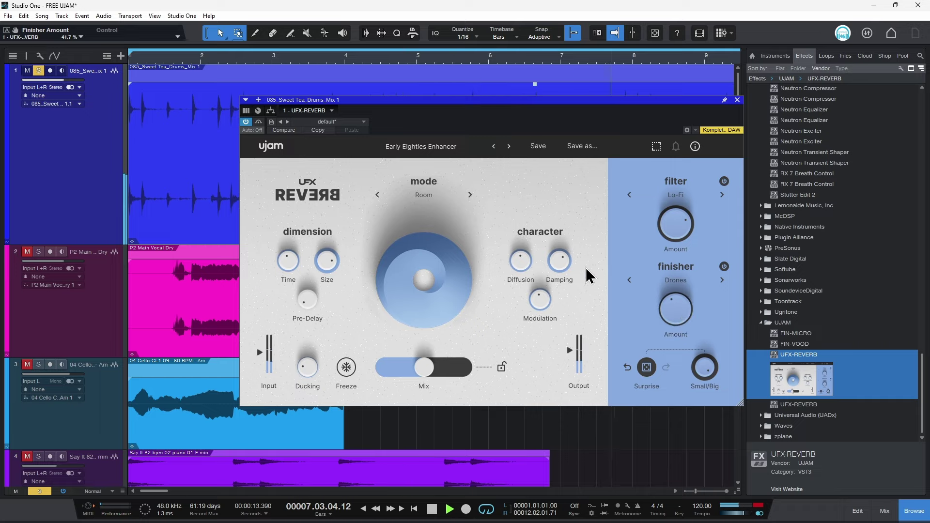
drag(673, 323, 678, 316)
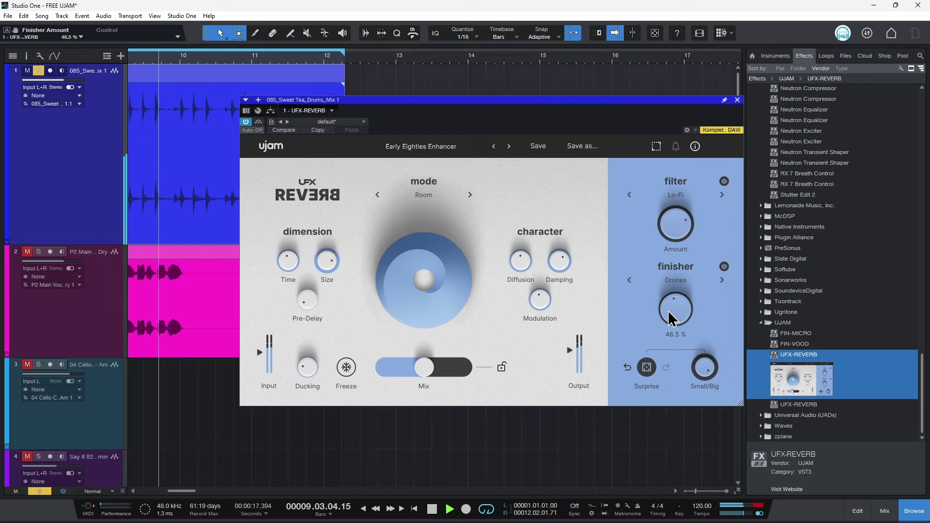
Enable Freeze on the drum reverb and adjust the Mix around it, settling on 50%
drag(434, 376, 438, 376)
click(347, 367)
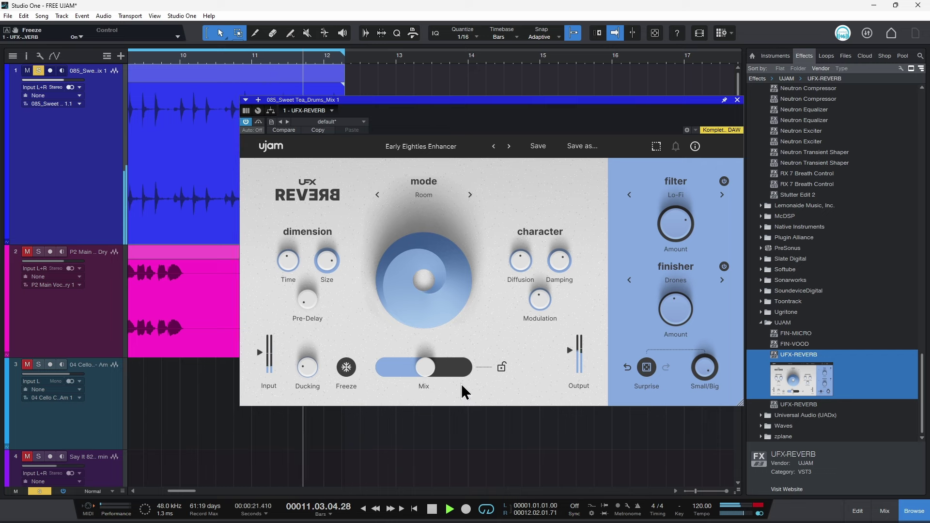
drag(429, 372, 424, 381)
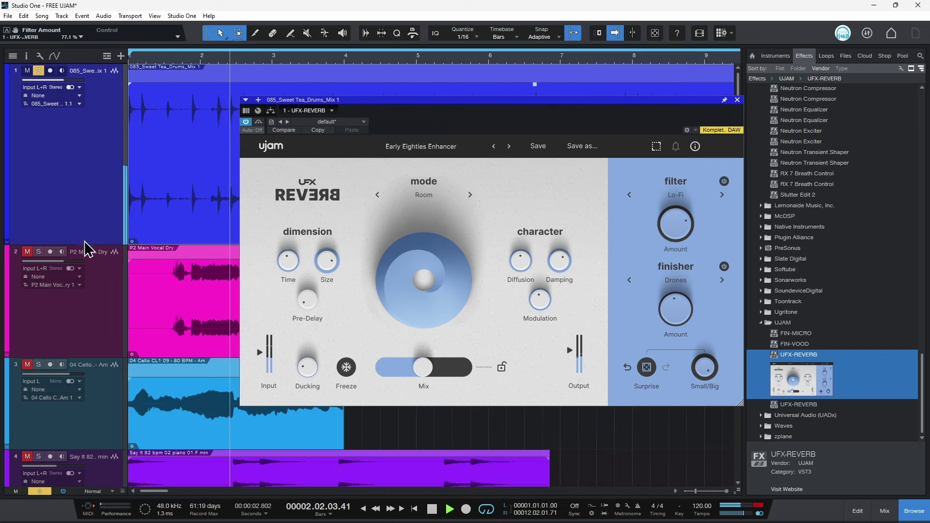
mouse_move(425, 375)
mouse_down()
mouse_move(481, 376)
mouse_move(413, 380)
mouse_up()
Stop playback and move the reverb's plug-in window up and slightly to the left over the arrangement
key(space)
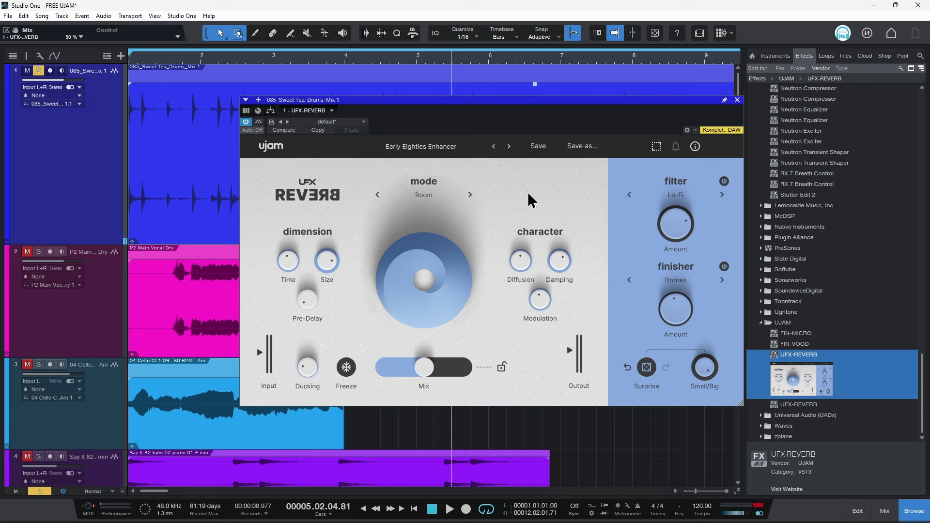
drag(661, 113, 637, 86)
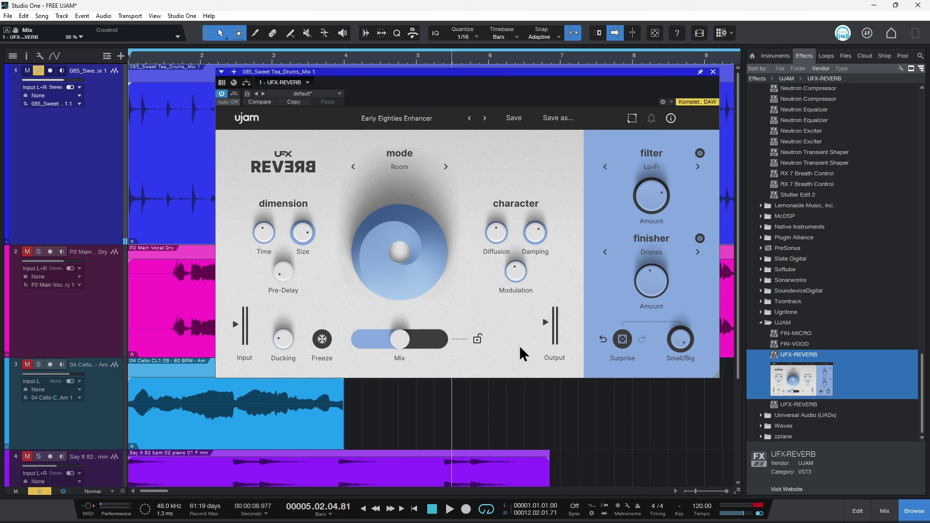
click(432, 512)
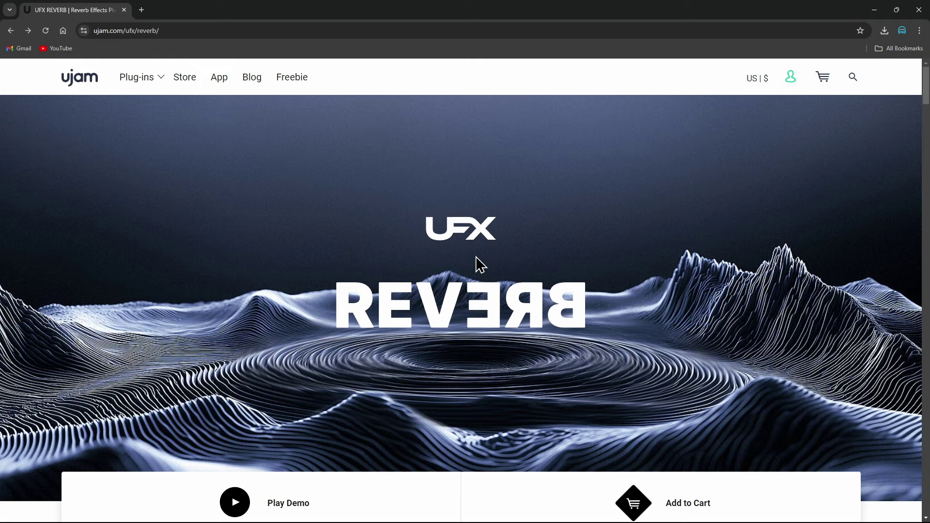
Switch to the browser and examine the UFX REVERB product page for plug-in formats, reverb modes, price and checkout option
scroll(476, 257, down, 8)
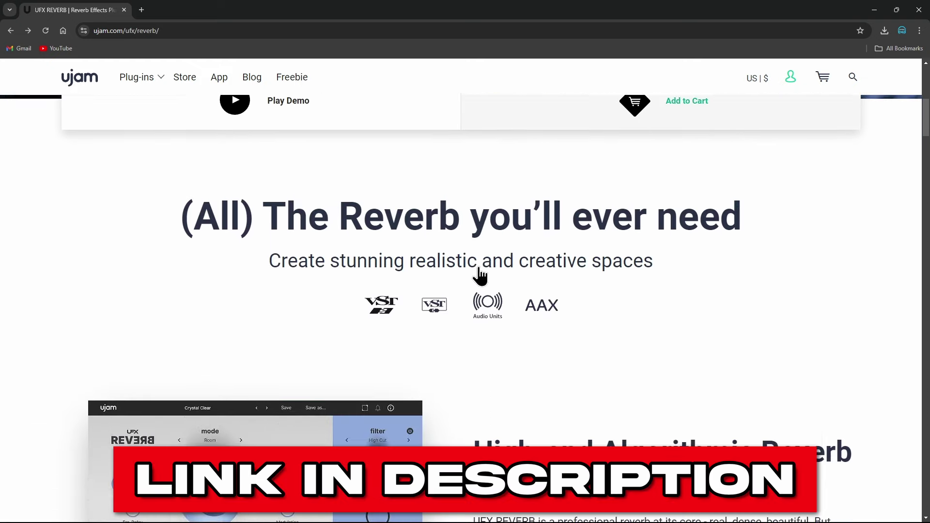
scroll(479, 271, down, 13)
scroll(479, 271, up, 6)
scroll(478, 275, up, 8)
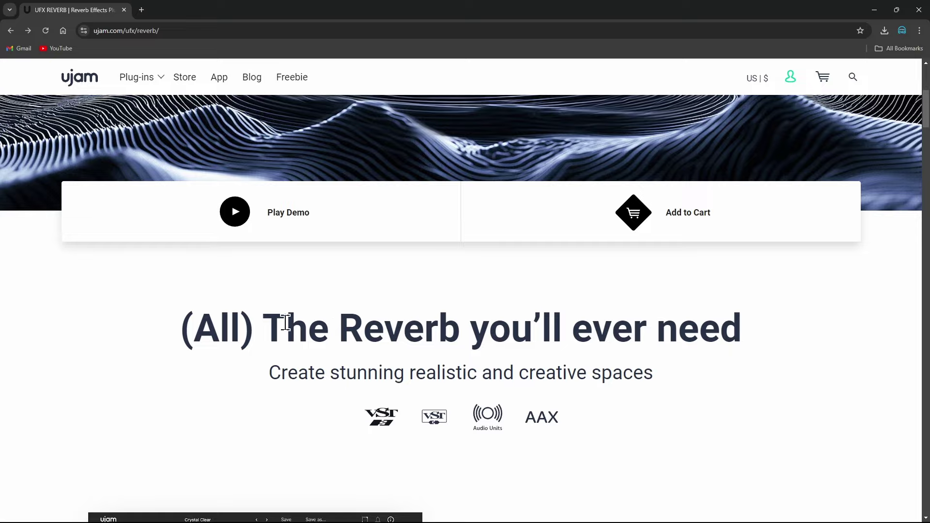
scroll(695, 358, down, 20)
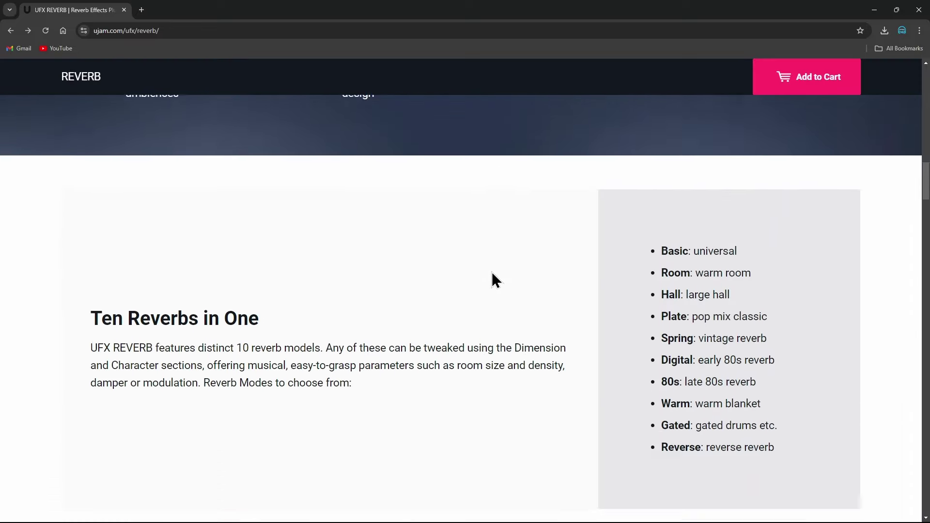
scroll(487, 282, down, 11)
scroll(485, 284, up, 2)
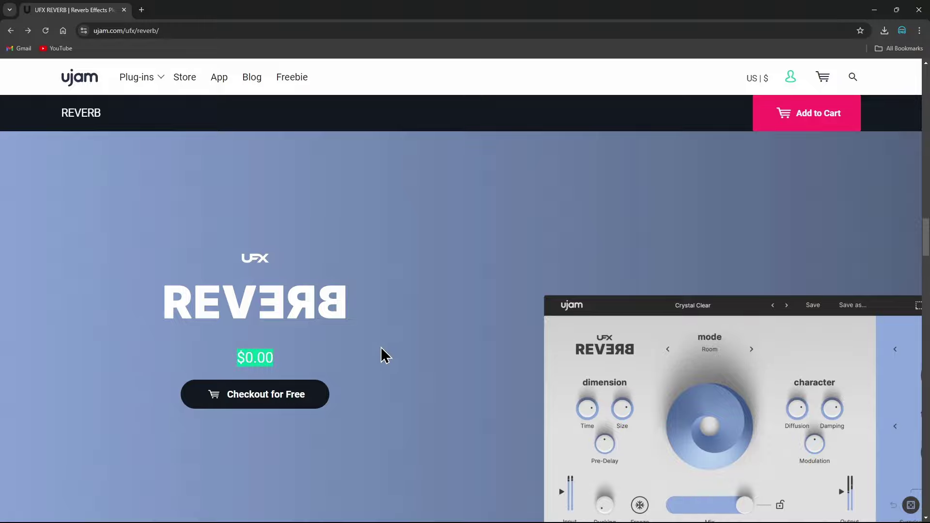
scroll(457, 334, down, 6)
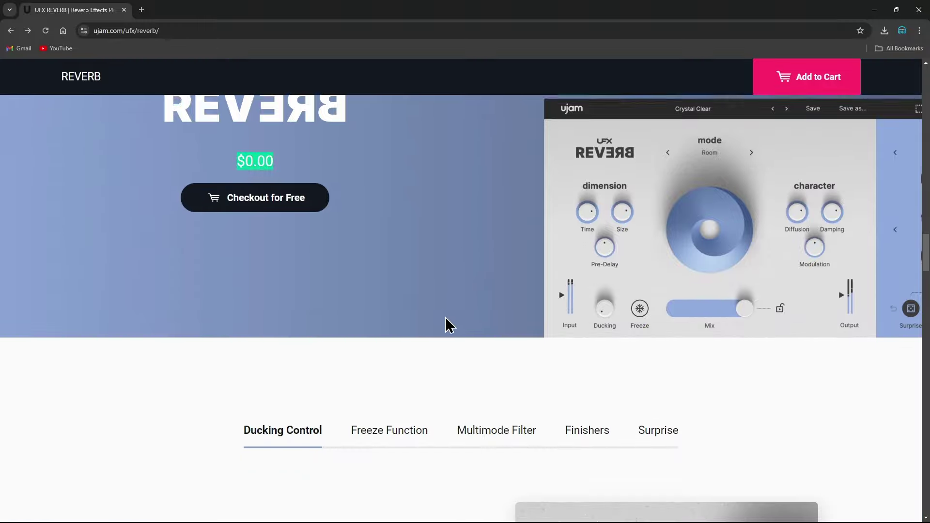
scroll(456, 323, up, 5)
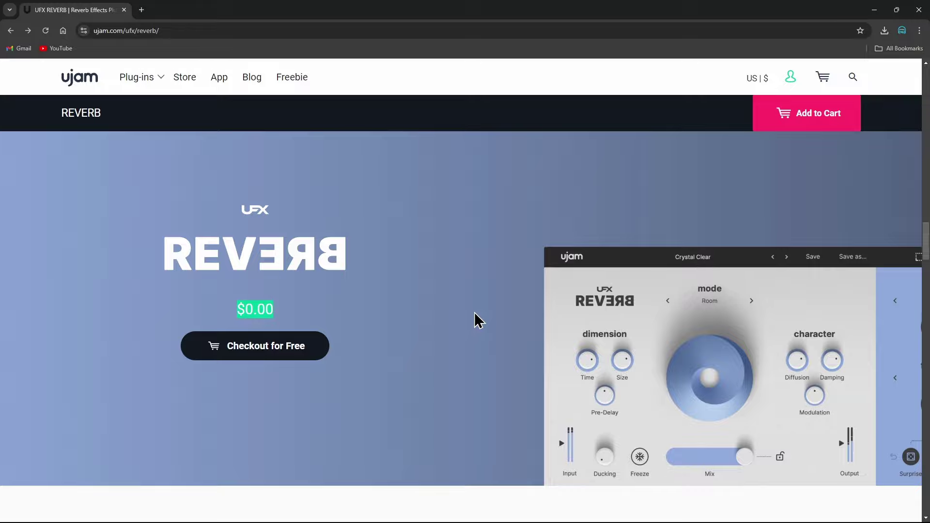
Review the producer testimonial and the Ducking Control section on the UFX REVERB product page
scroll(479, 320, down, 10)
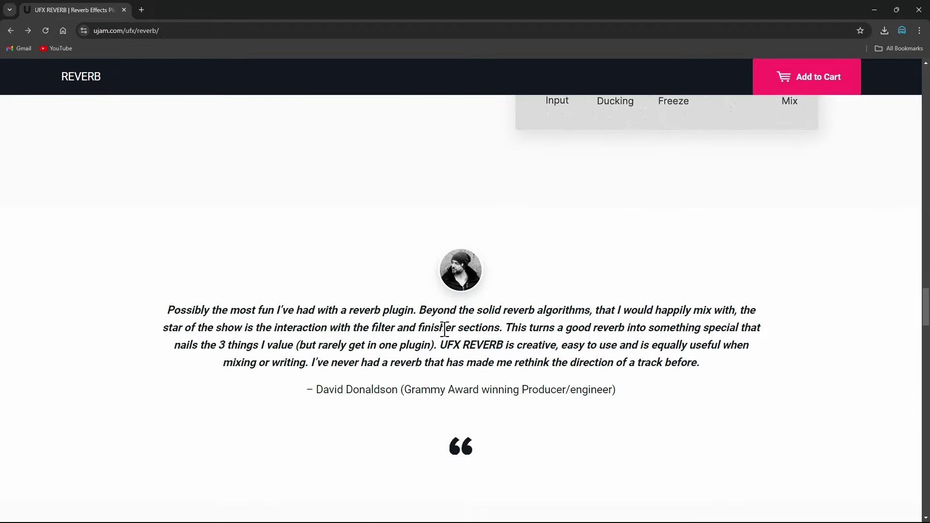
scroll(445, 329, up, 6)
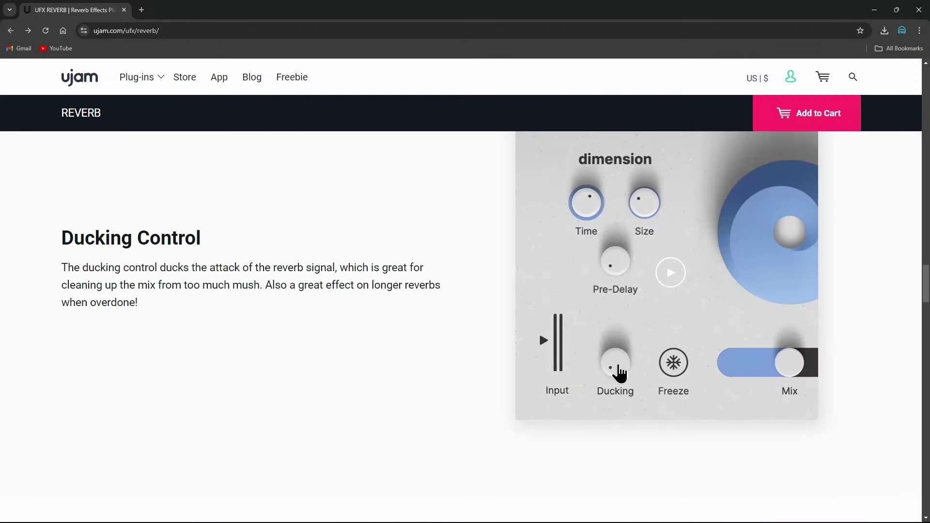
scroll(400, 338, up, 3)
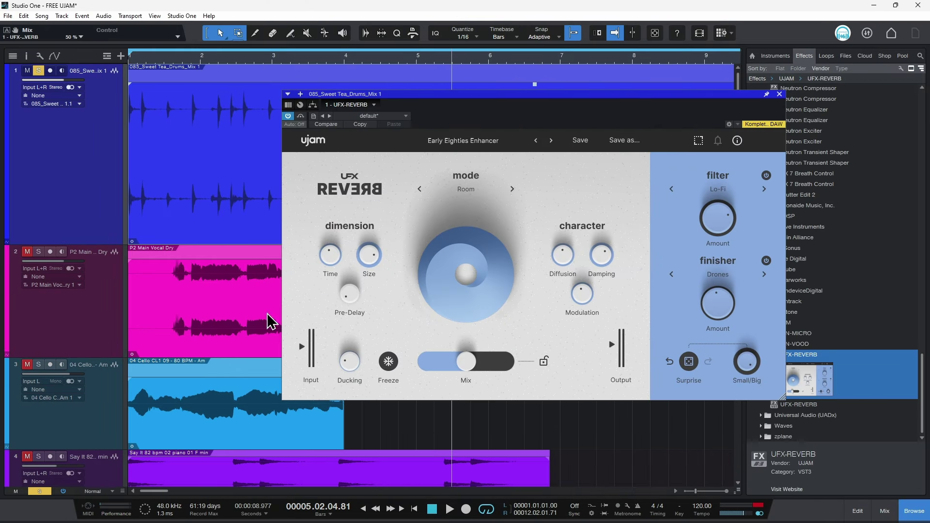
Switch to Studio One, solo only the P2 Main Vocal track with its reverb open, and place the playhead near bar 12
click(76, 249)
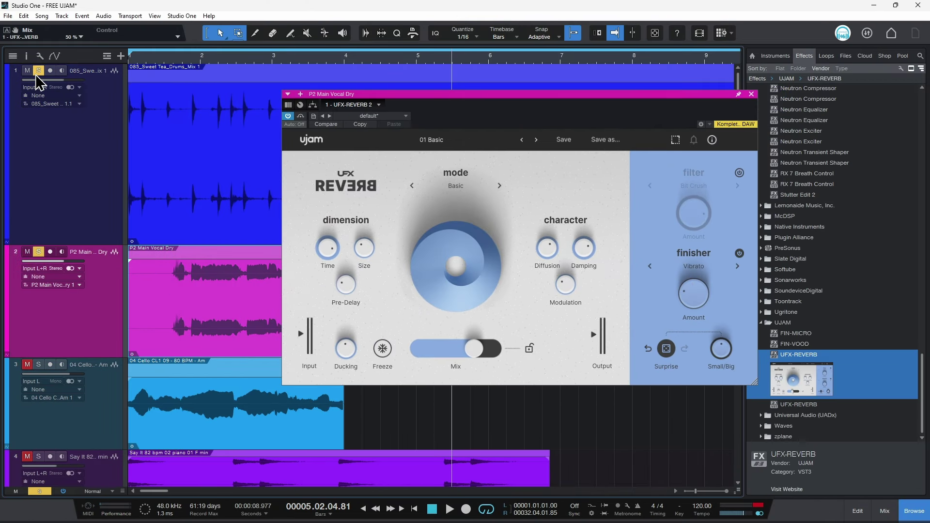
drag(518, 104, 659, 121)
drag(533, 60, 549, 39)
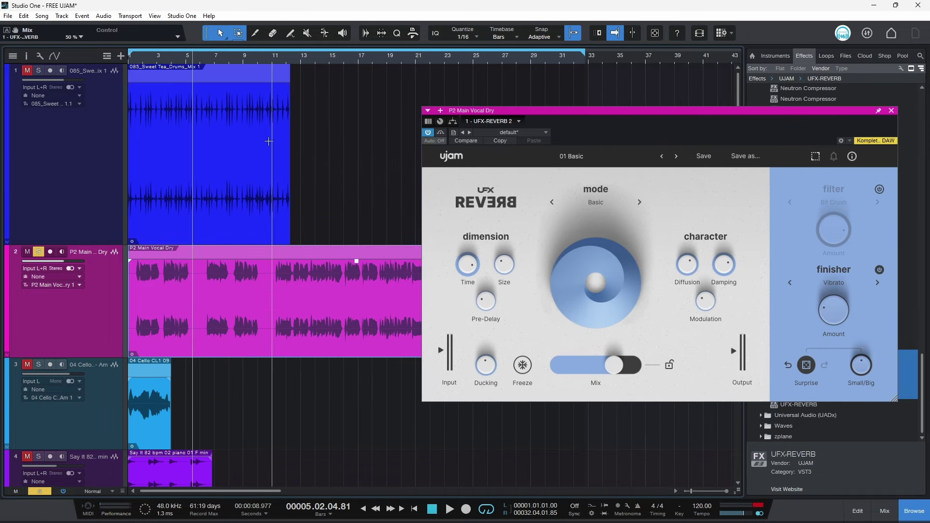
click(283, 63)
drag(626, 112, 584, 112)
Play the vocal and lower the reverb's Mix to about 34%
key(space)
drag(567, 364, 534, 373)
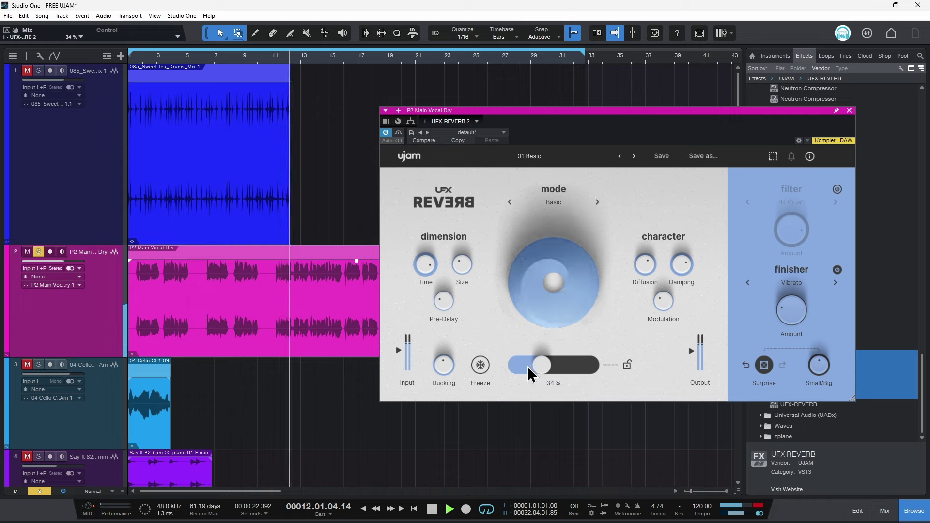
drag(548, 367, 541, 368)
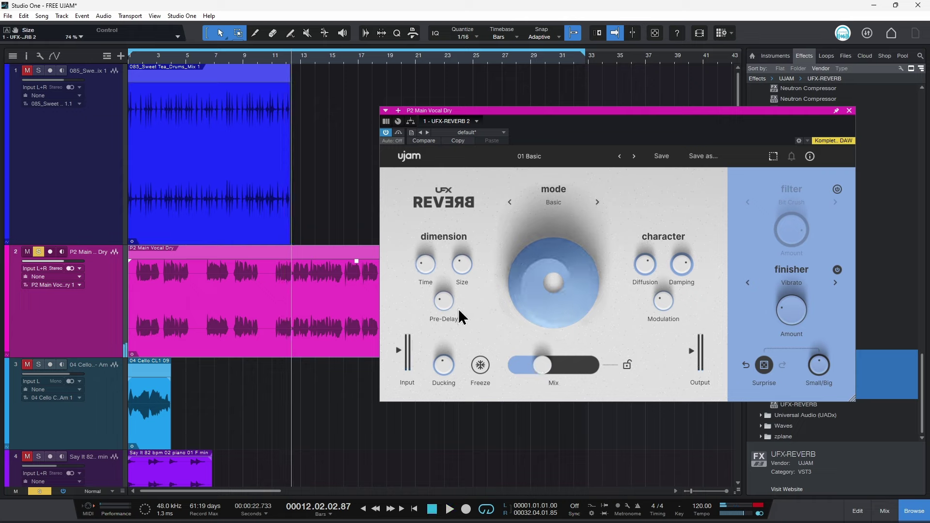
Turn on the Bit Crush filter and adjust the Vibrato finisher's Amount during playback, settling on 37.6%
click(837, 190)
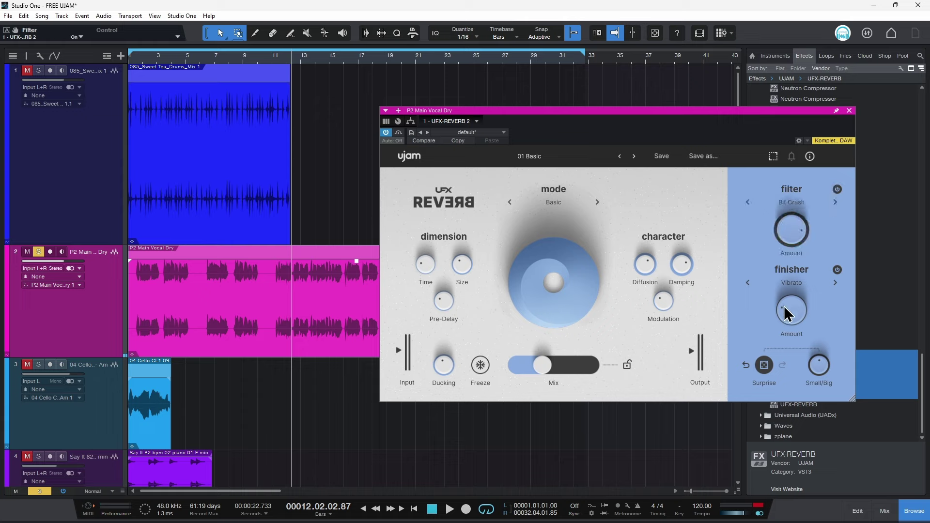
drag(798, 312, 793, 314)
key(space)
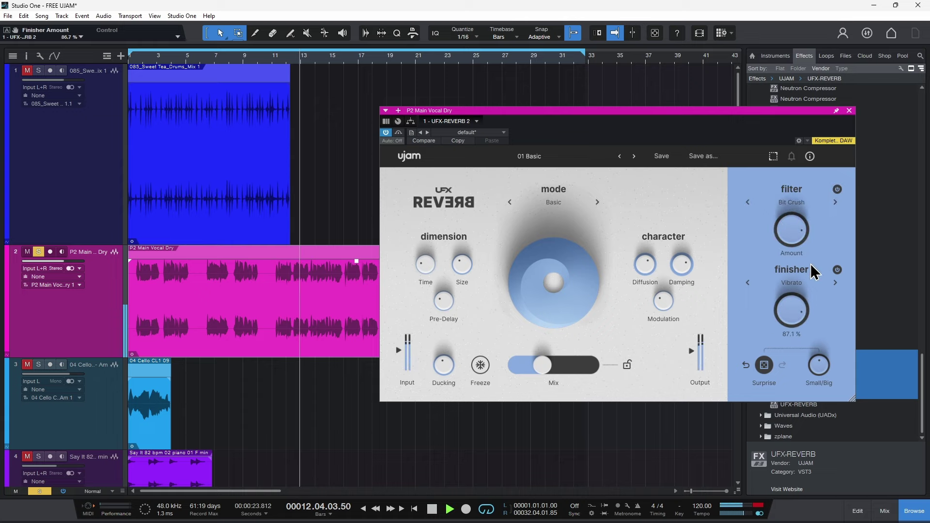
drag(789, 307, 816, 385)
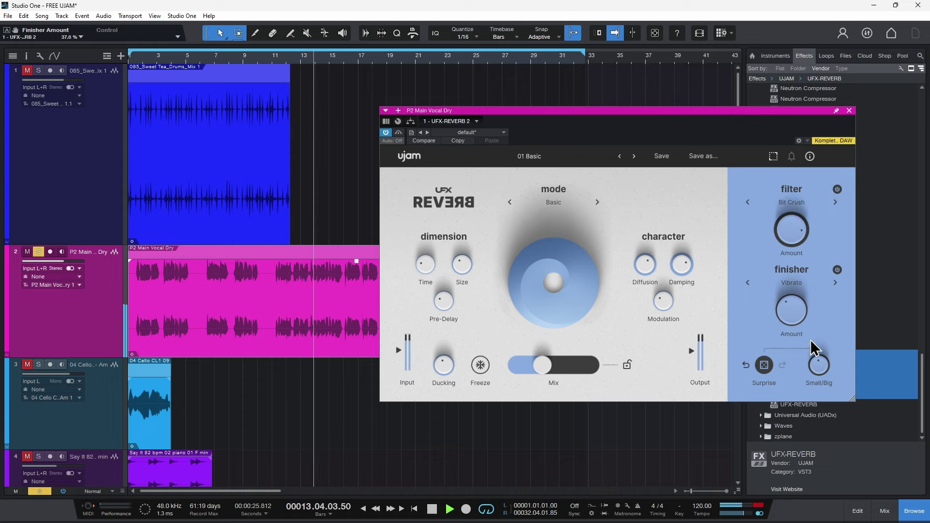
Audition the Flanger finisher, switch to Retro Gamer from the Glitch category with its Amount around 67.6%, and stop playback
click(835, 283)
click(835, 284)
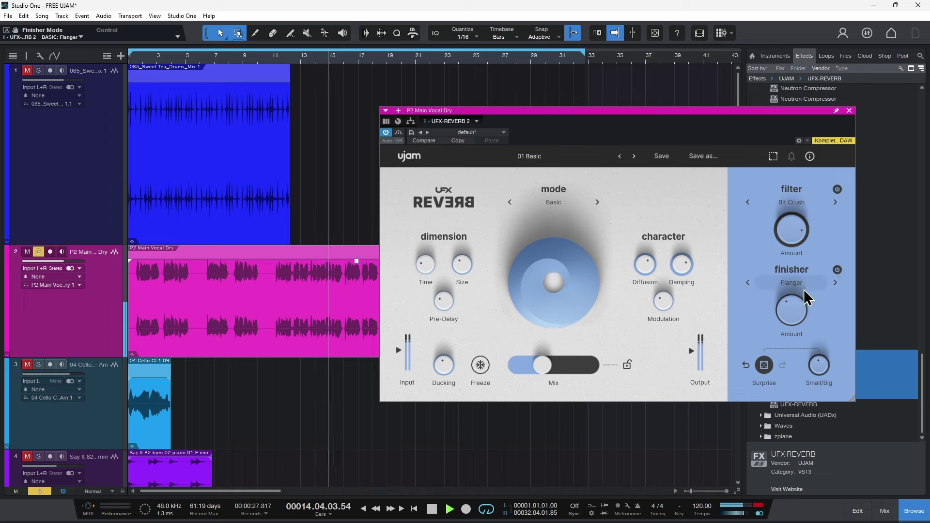
click(802, 286)
mouse_move(798, 339)
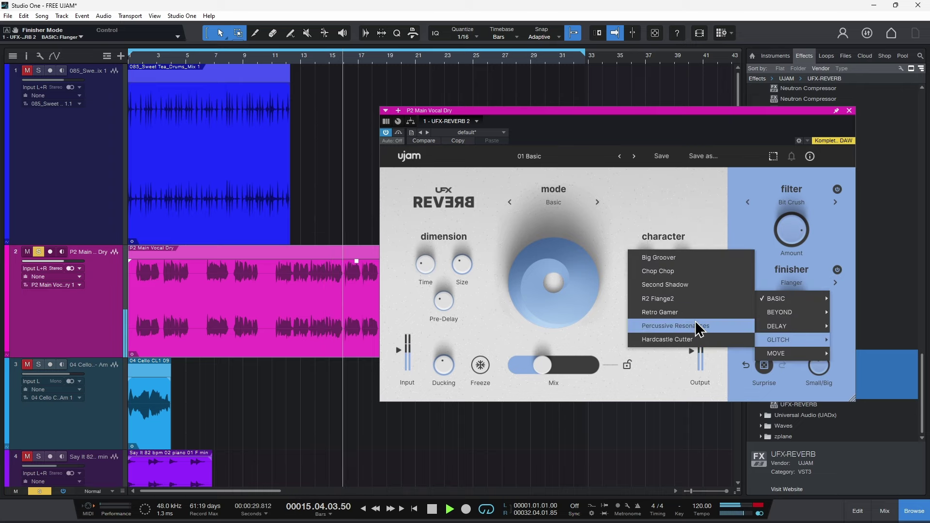
click(678, 312)
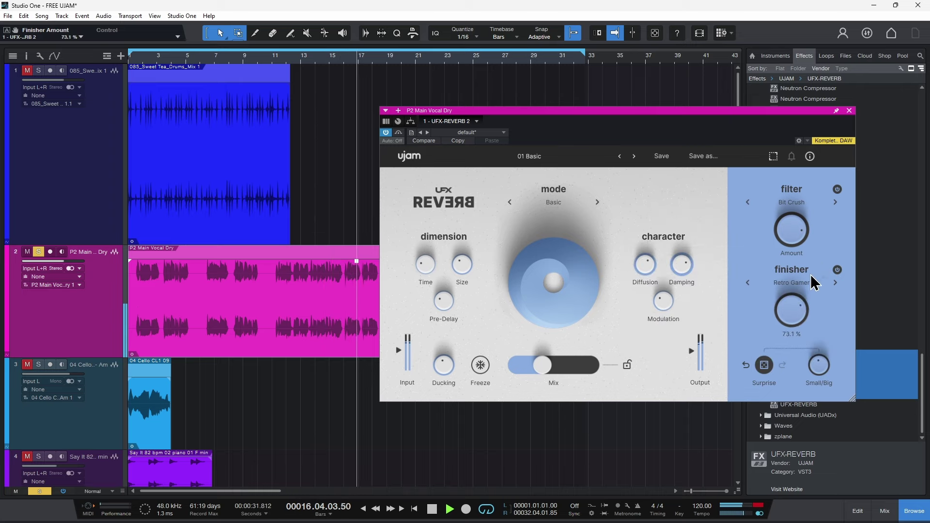
key(space)
Change the finisher to Delay 1/4 from the Delay category, adjust its Amount and resume playback
click(800, 289)
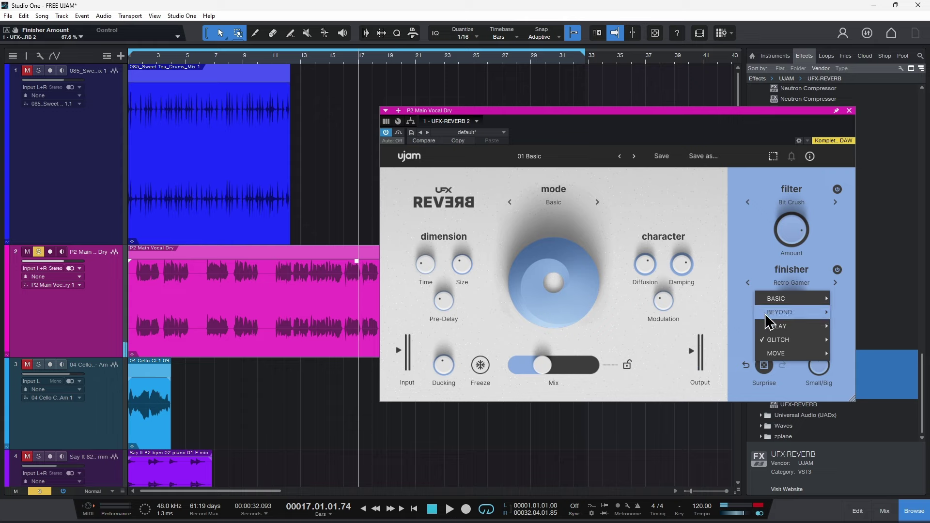
mouse_move(777, 326)
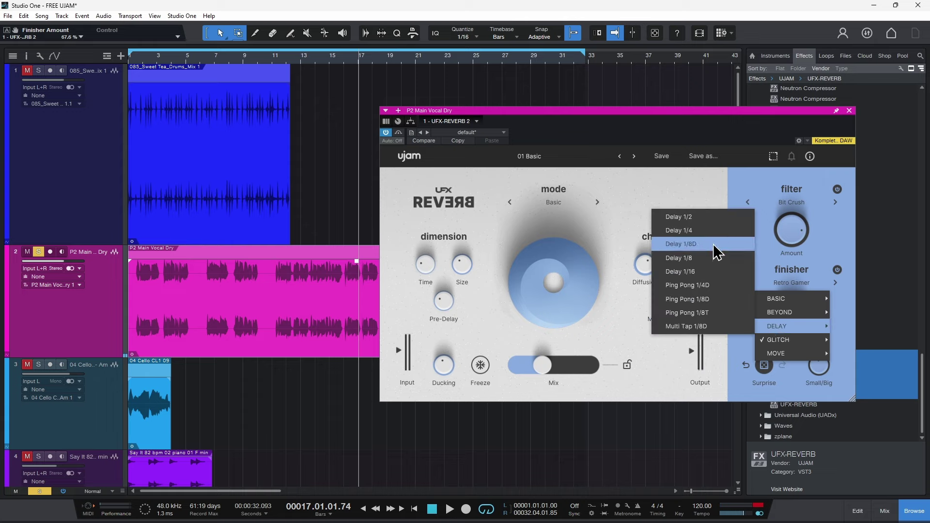
click(703, 231)
drag(787, 332, 802, 305)
key(space)
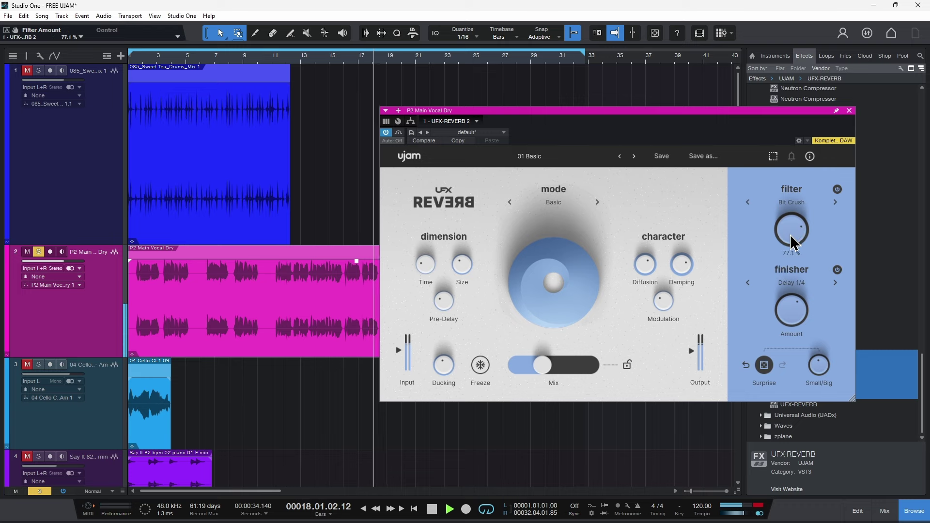
Change the filter to Filt Dist and set the finisher's Amount to 65.9% while the vocal plays
click(791, 202)
click(784, 237)
key(space)
drag(793, 307, 794, 304)
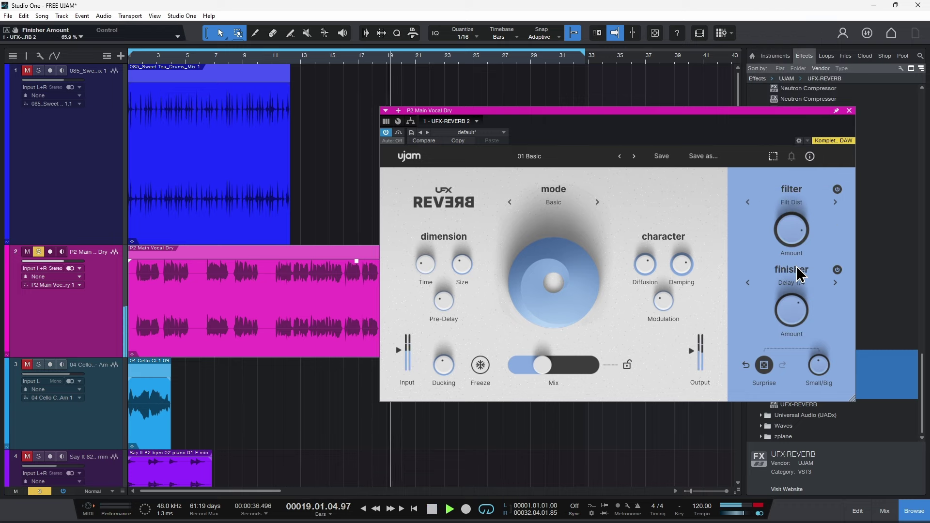